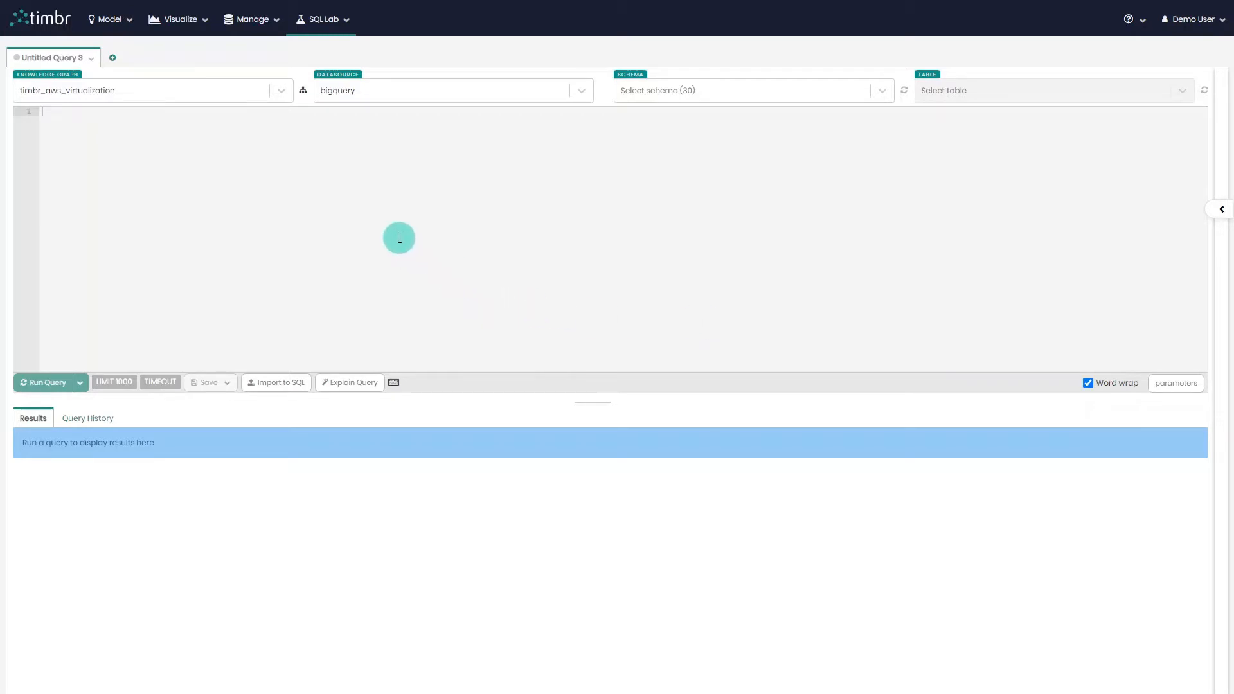
Switch the datasource to timbr_virtualization.
click(88, 94)
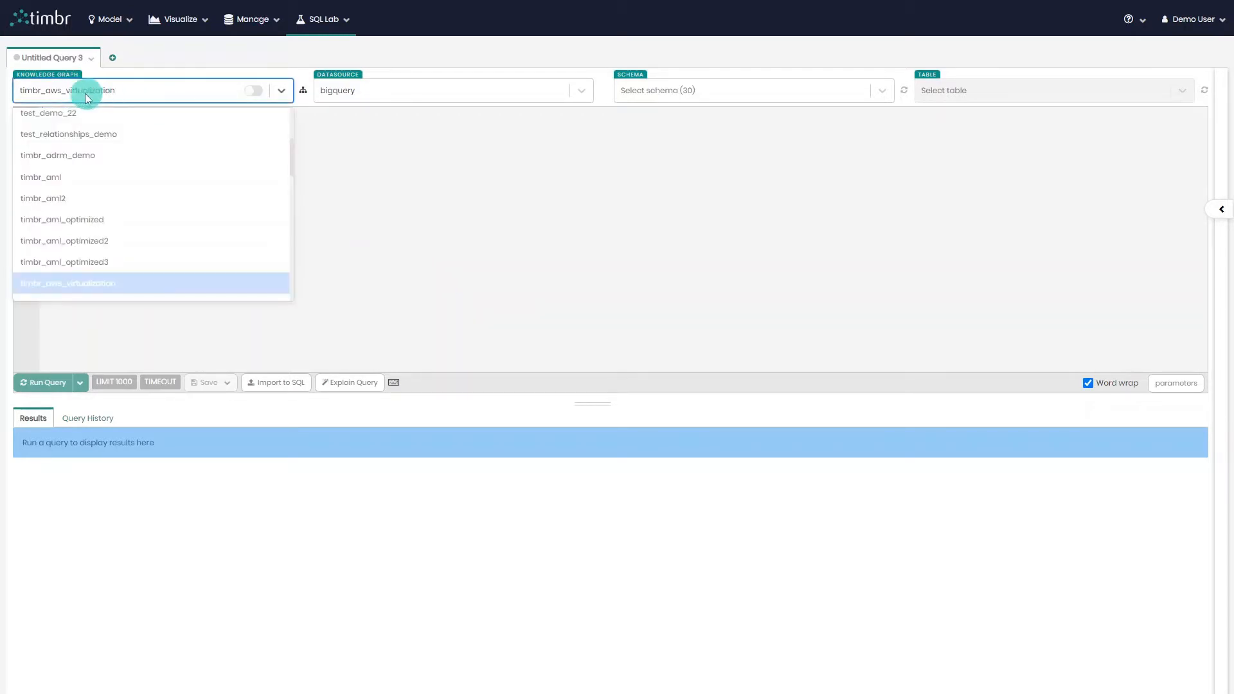
click(187, 93)
click(365, 95)
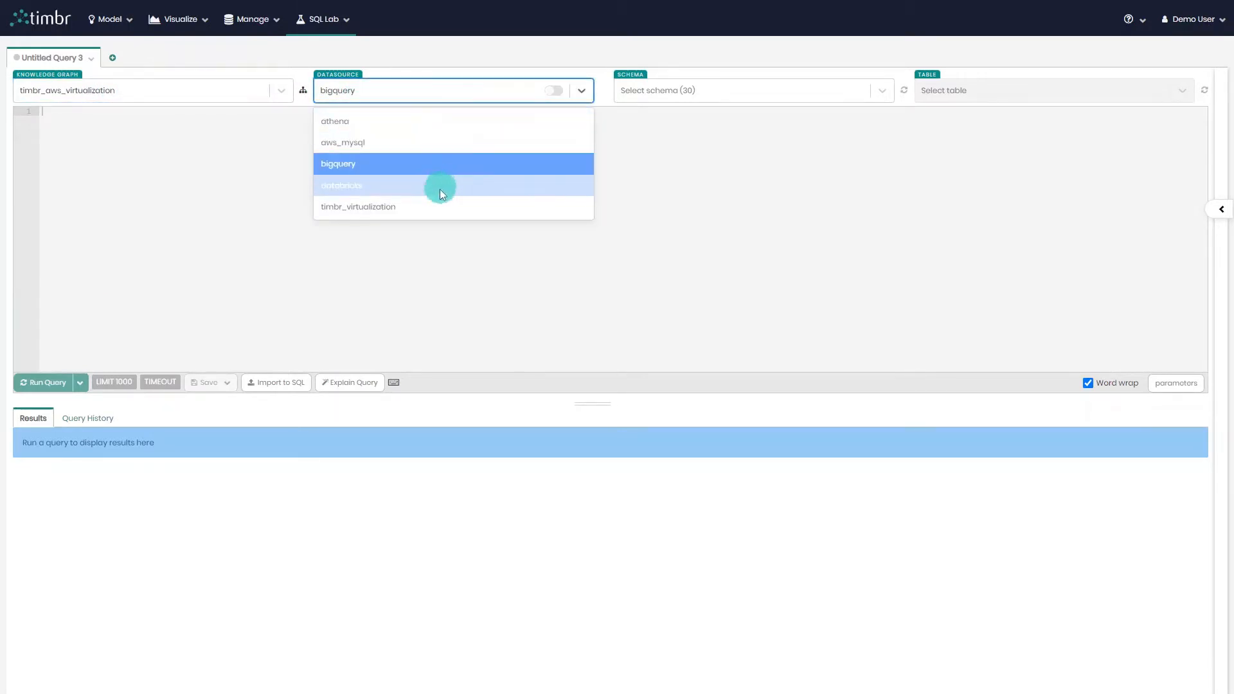
click(441, 205)
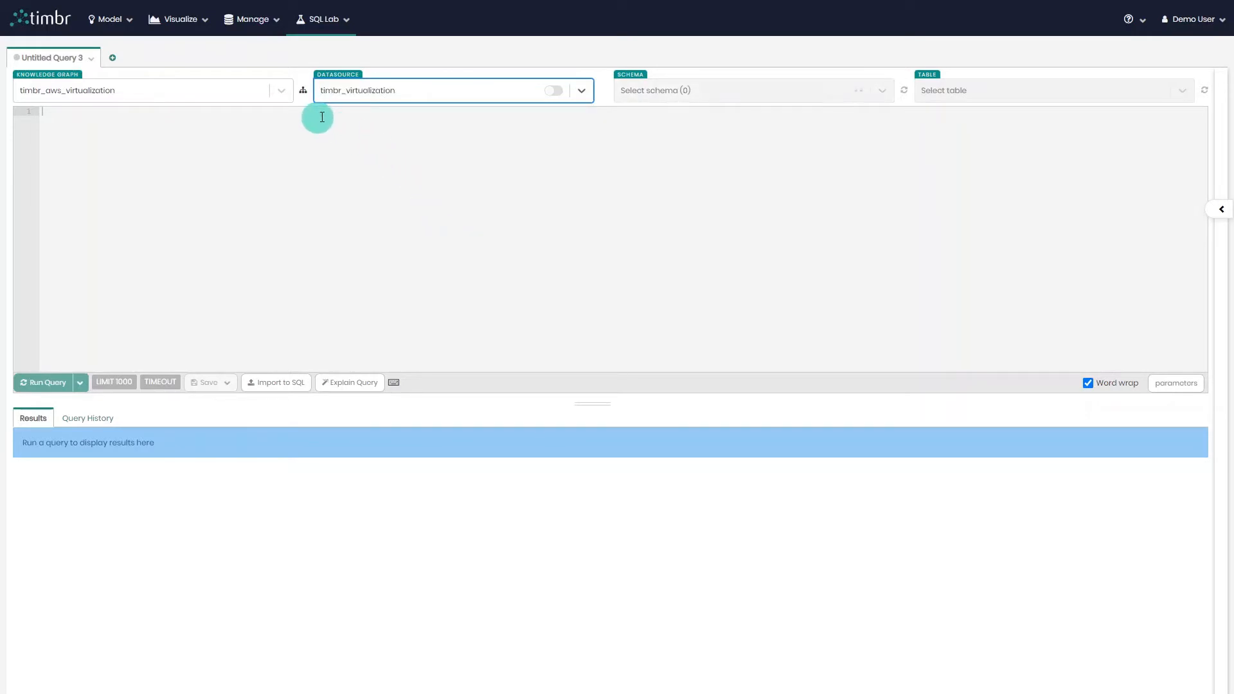
Select the timbr_supply_chain knowledge graph and the mysql datasource.
click(183, 97)
text(supp)
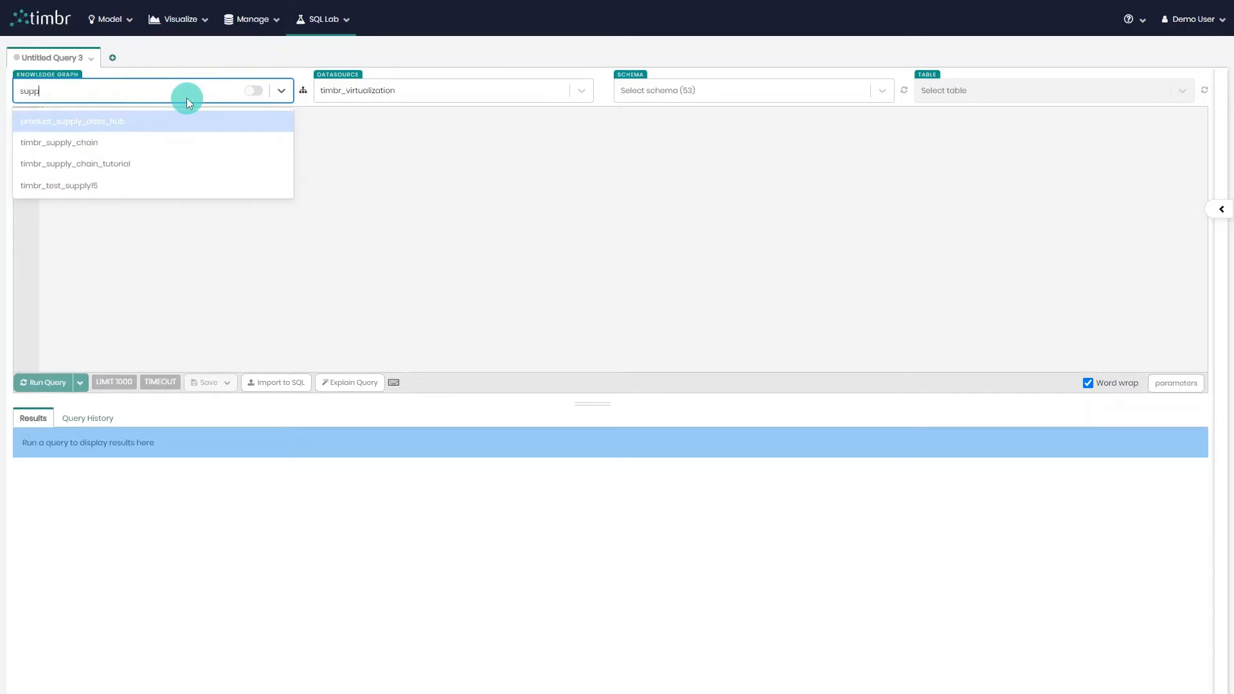
click(165, 140)
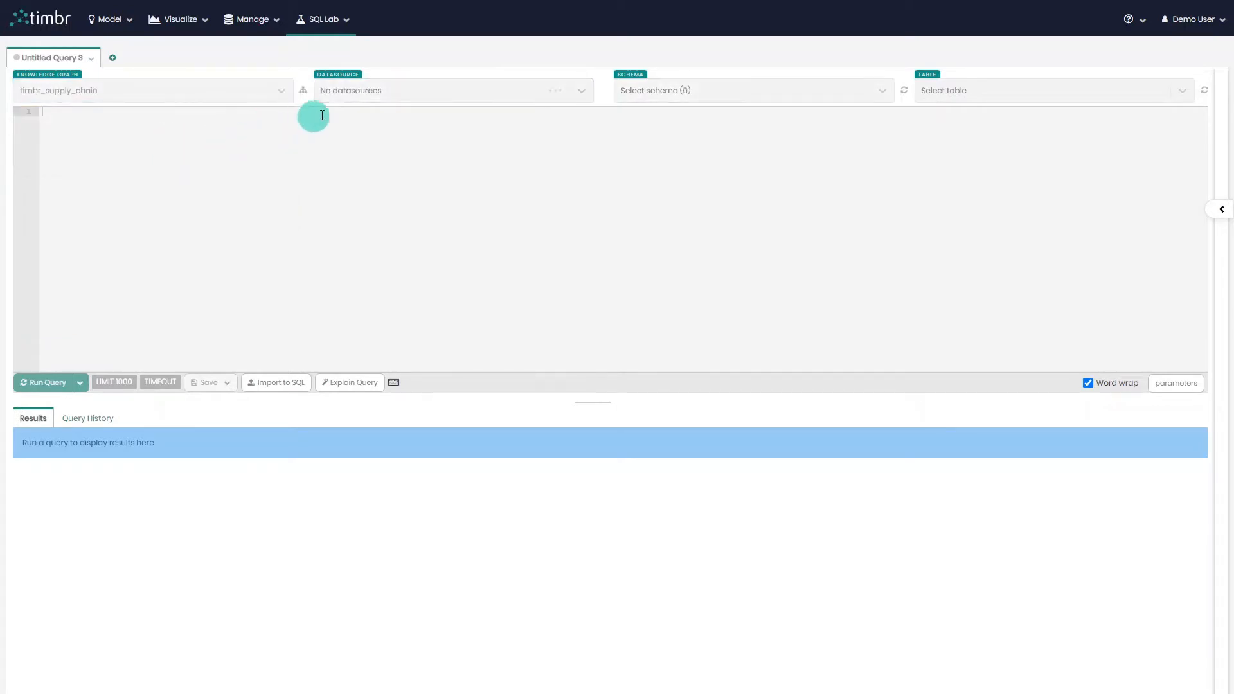
click(368, 97)
click(369, 117)
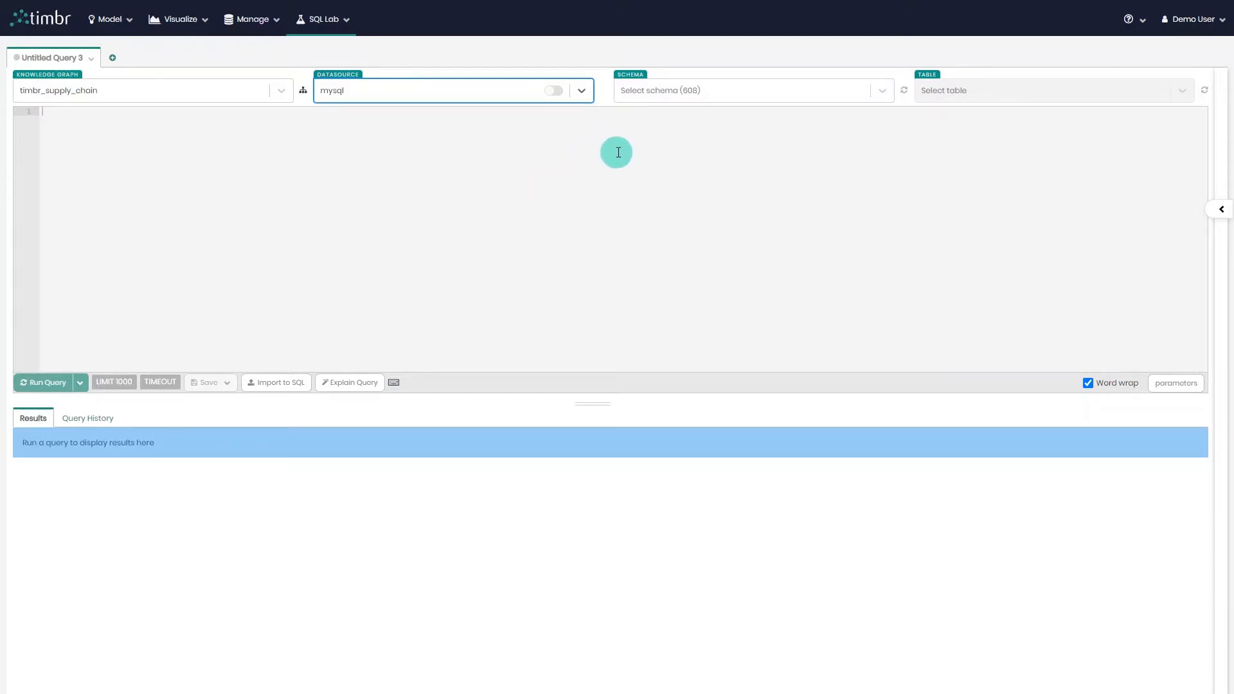
Set the schema to timbr.
click(697, 90)
click(953, 132)
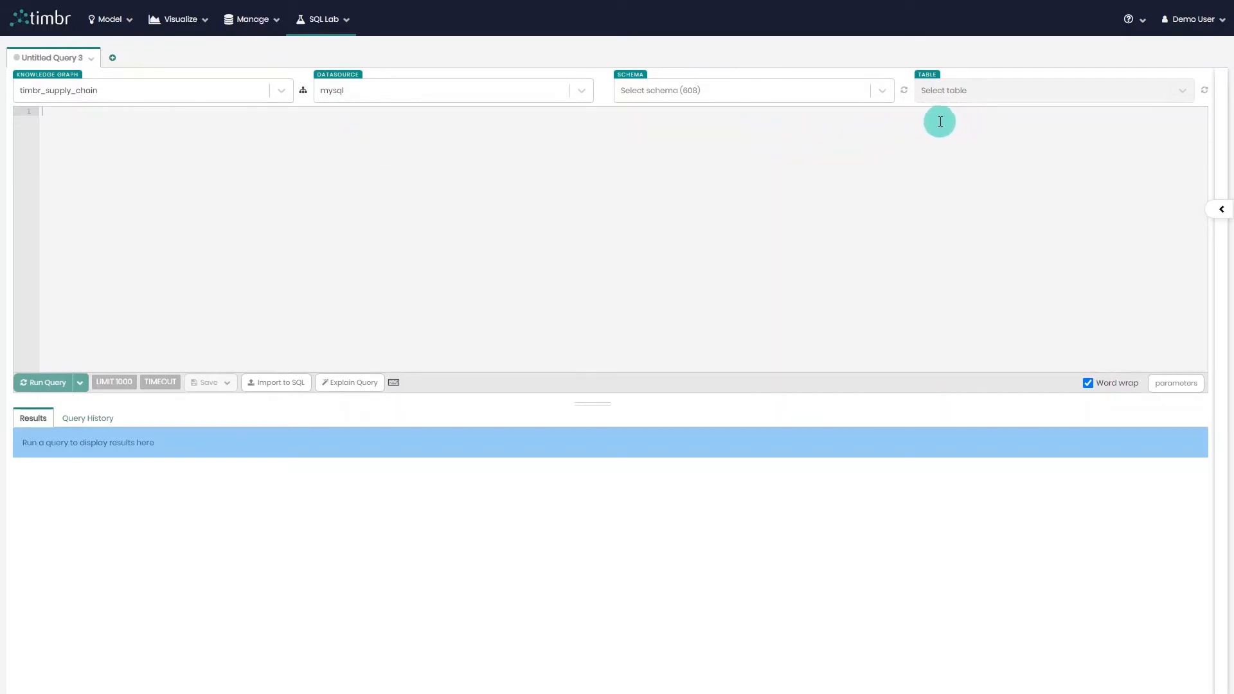
click(685, 94)
text(t)
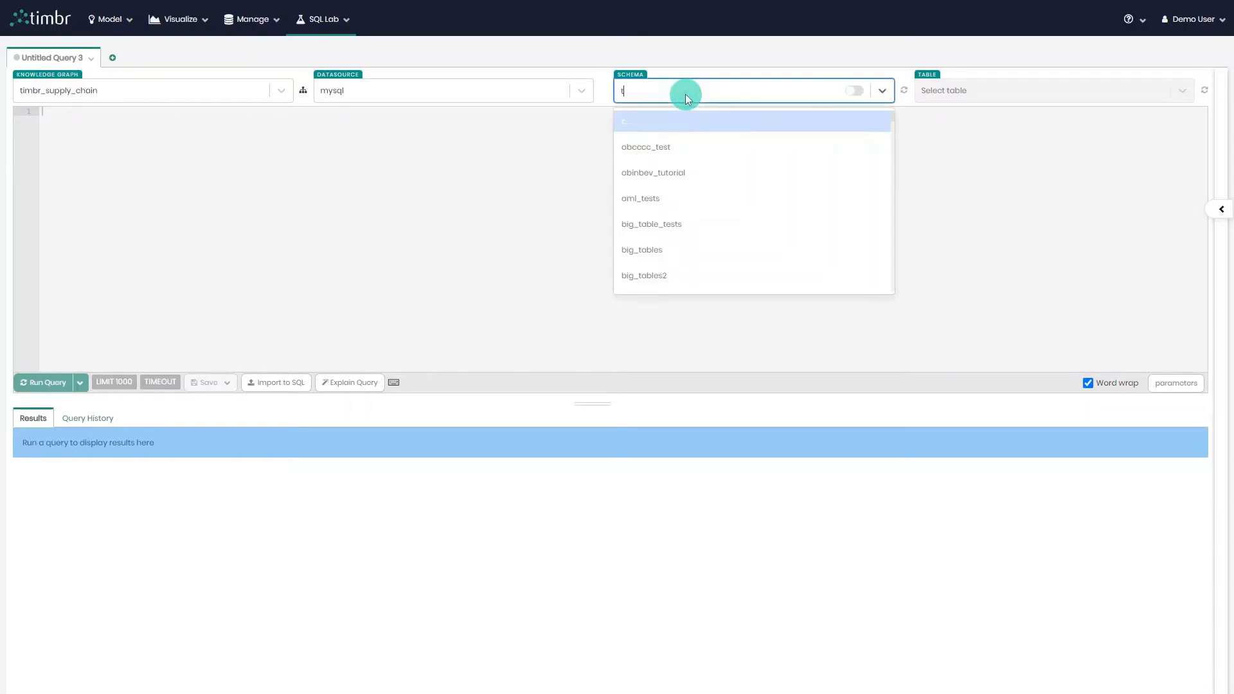
text(imbr)
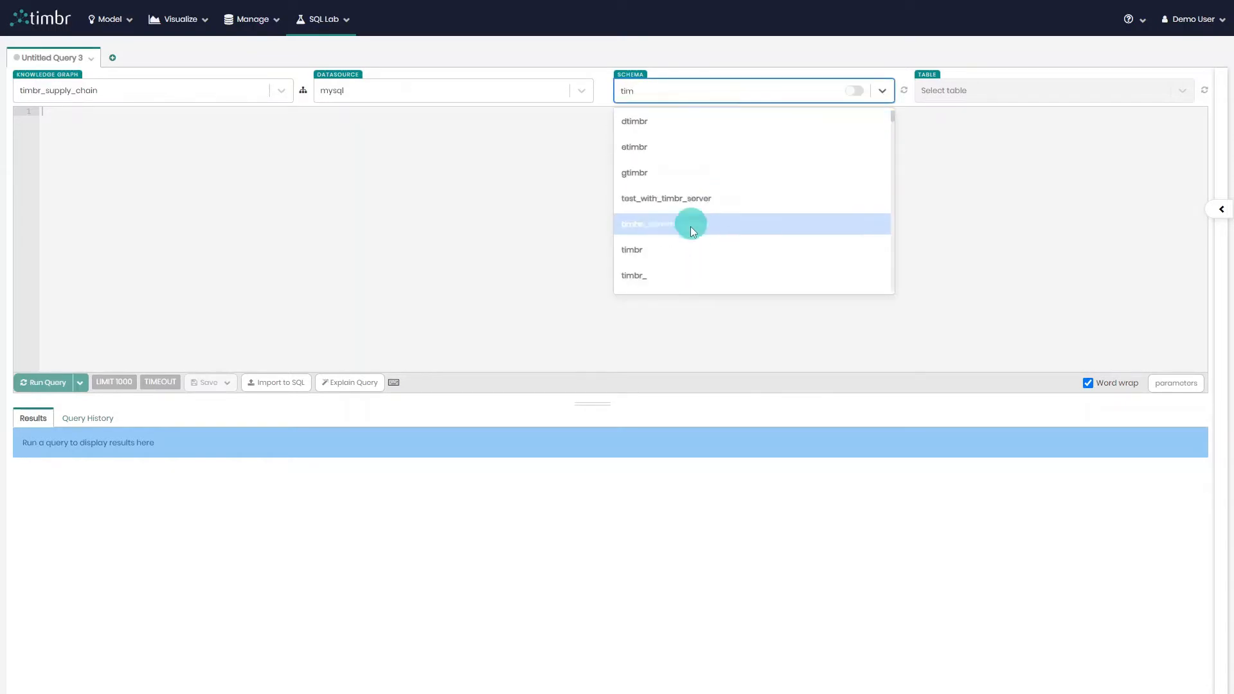
click(695, 248)
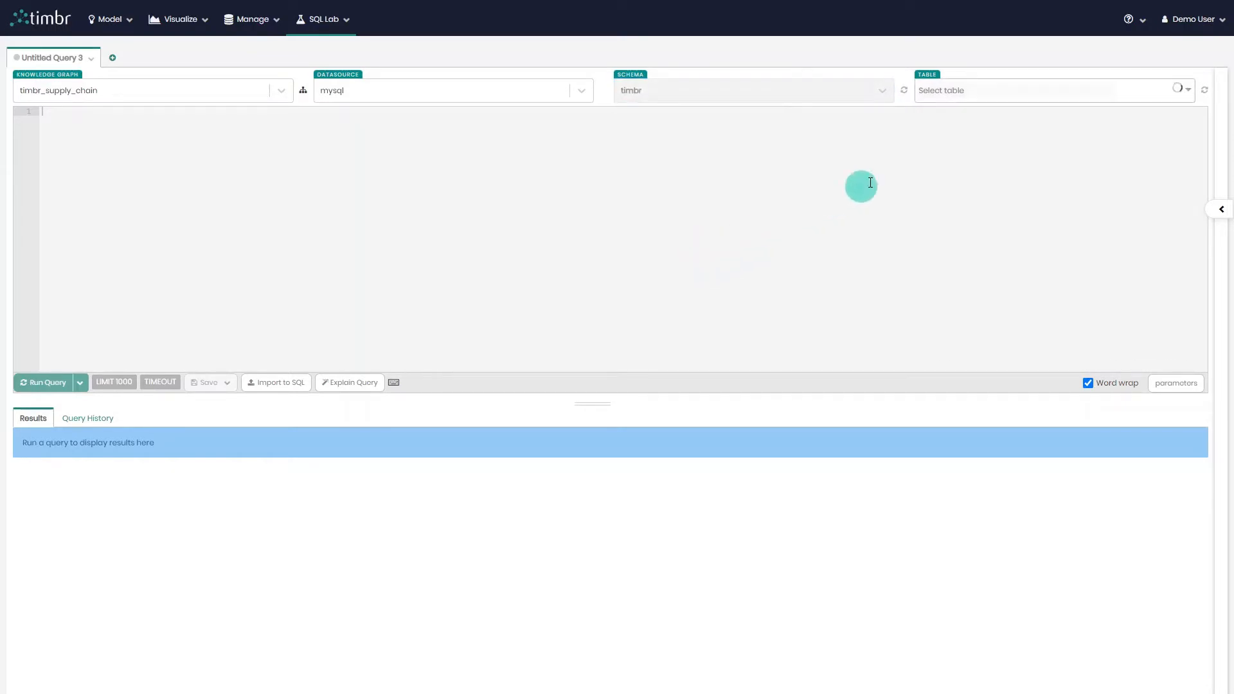
Insert a query for the customer table under the thing hierarchy into the editor.
click(973, 95)
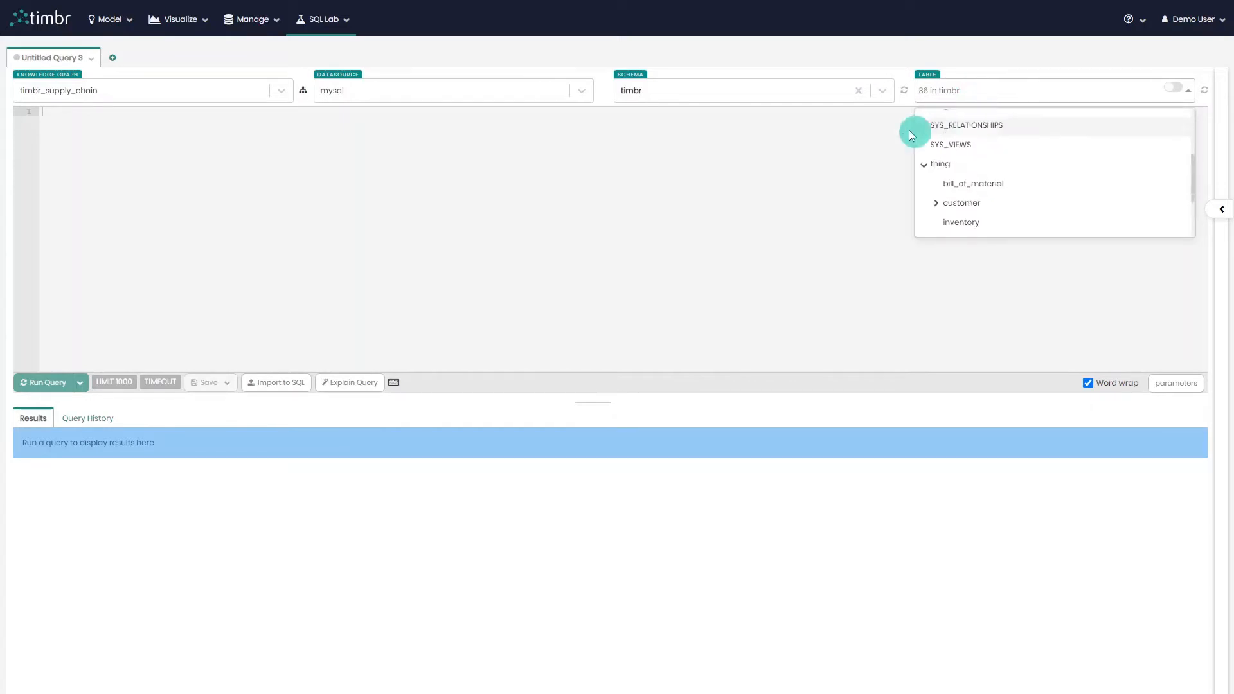
click(826, 98)
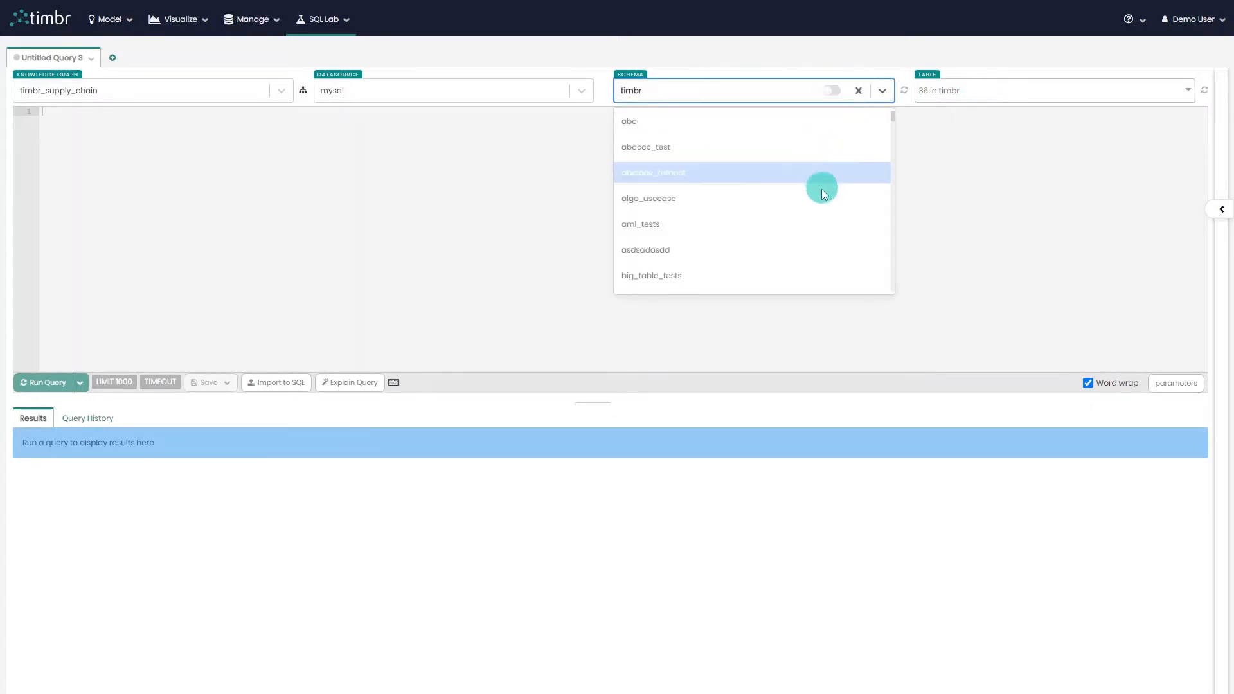
text(timbr)
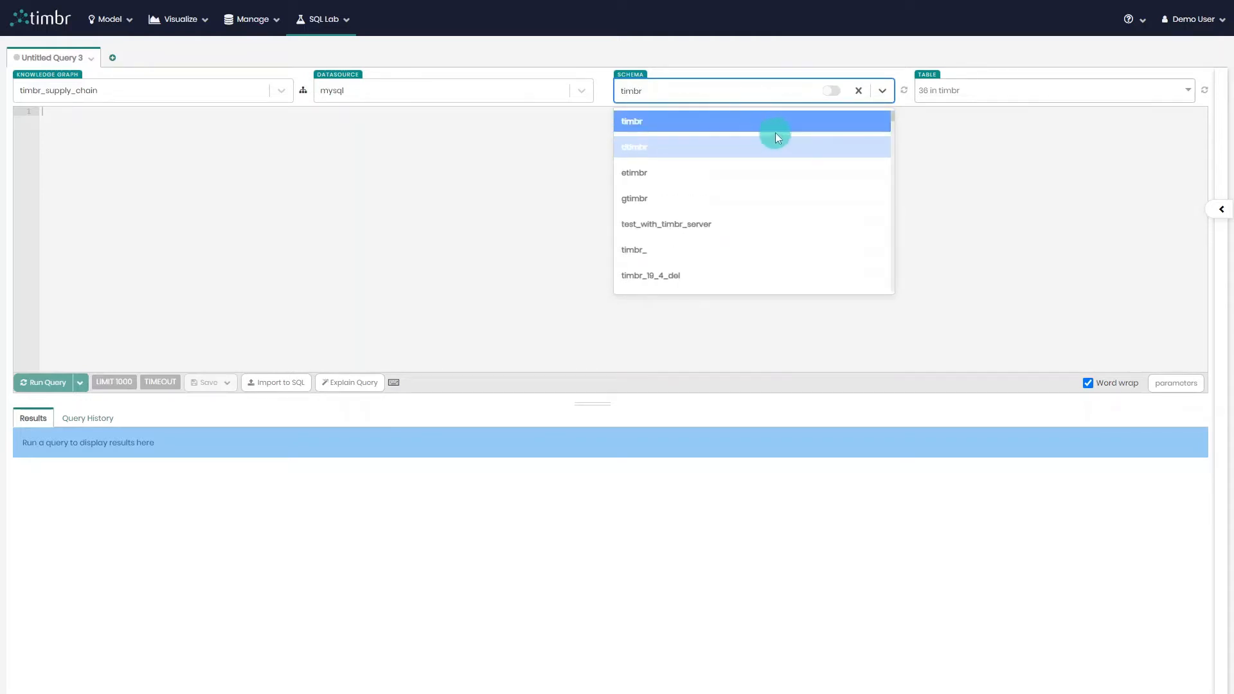
click(960, 91)
scroll(988, 122, down, 5)
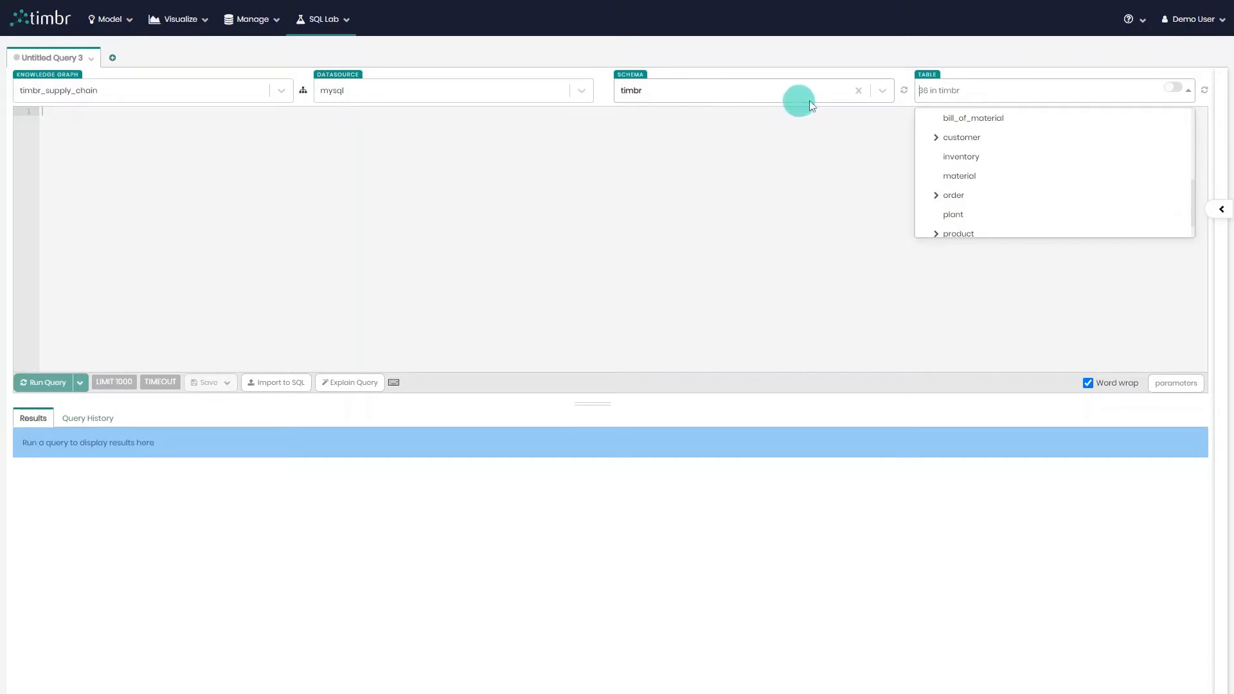
scroll(997, 207, down, 1)
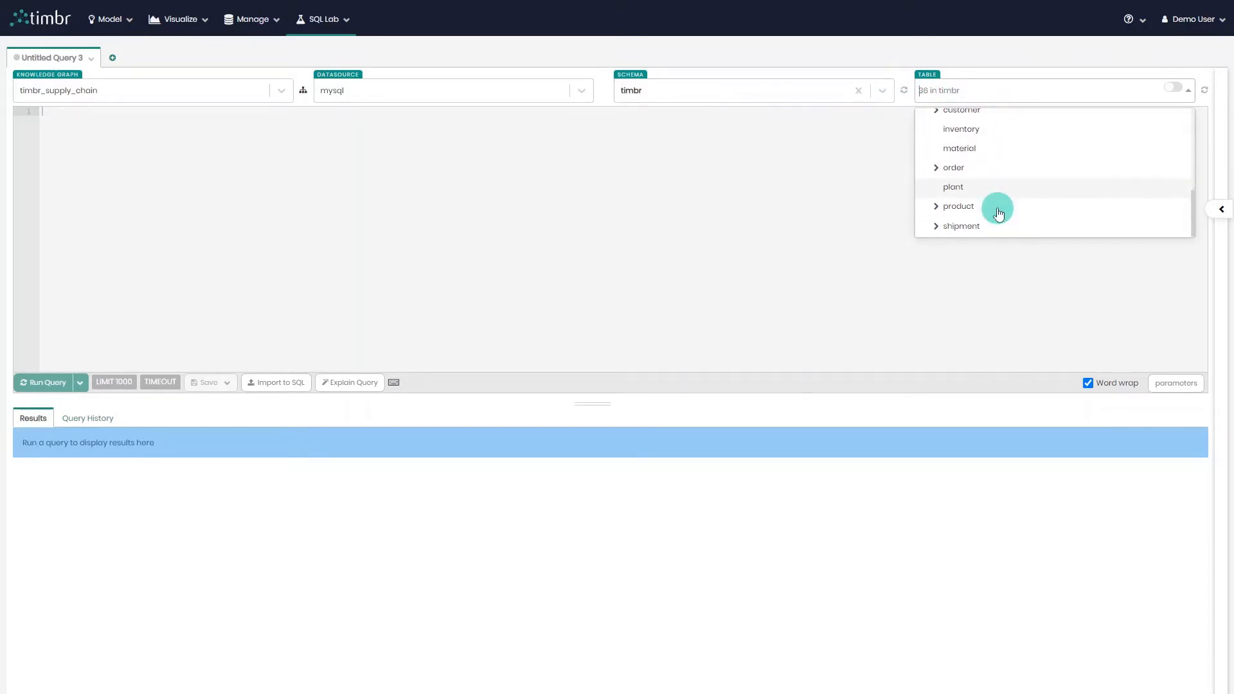
scroll(988, 178, up, 3)
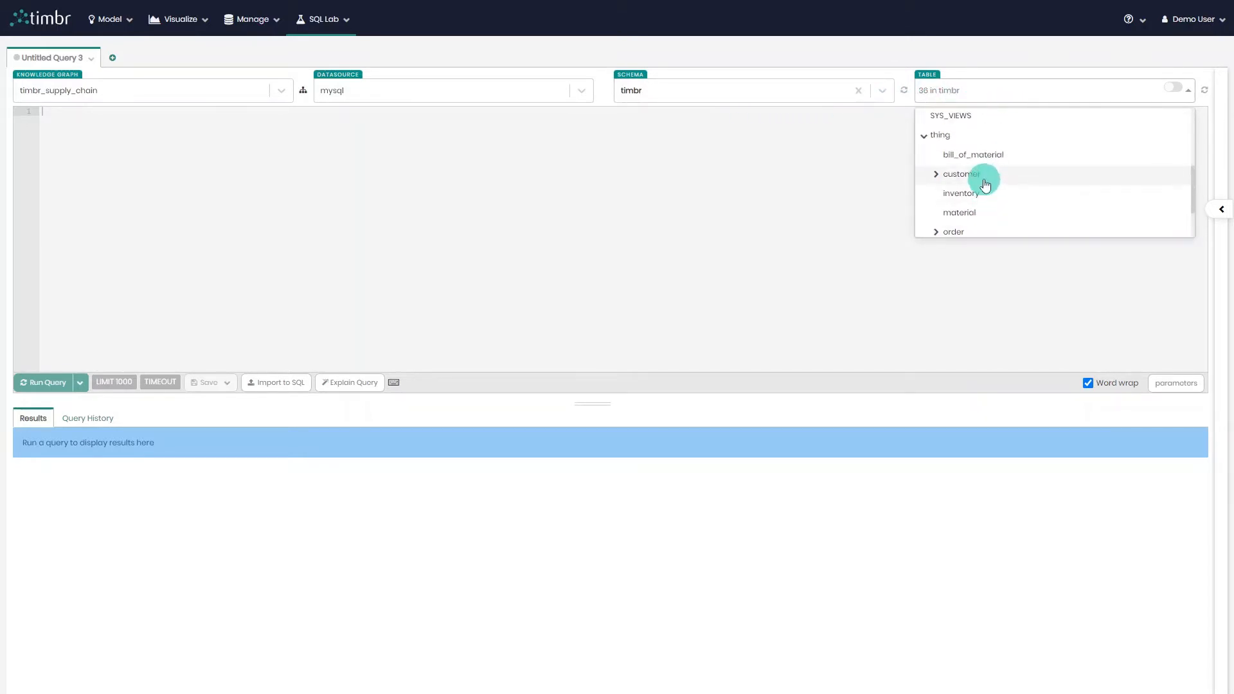
click(984, 181)
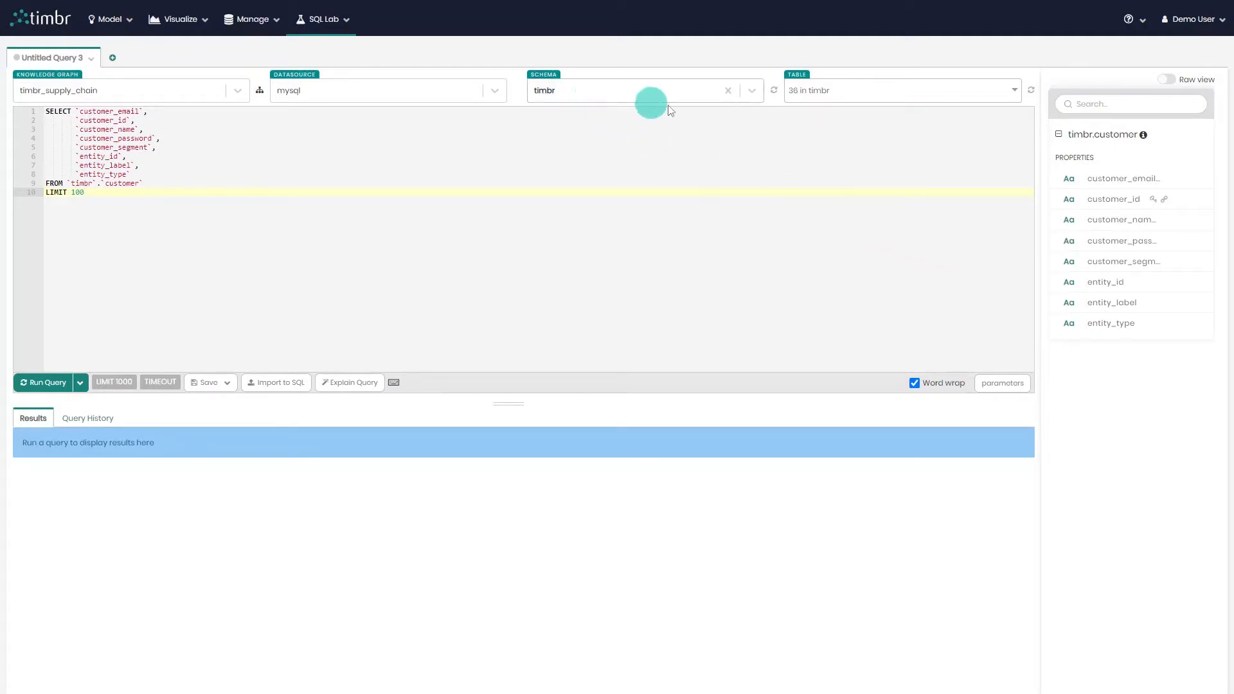
Add a query for the SYS_ONTOLOGY table below the customer query.
click(859, 93)
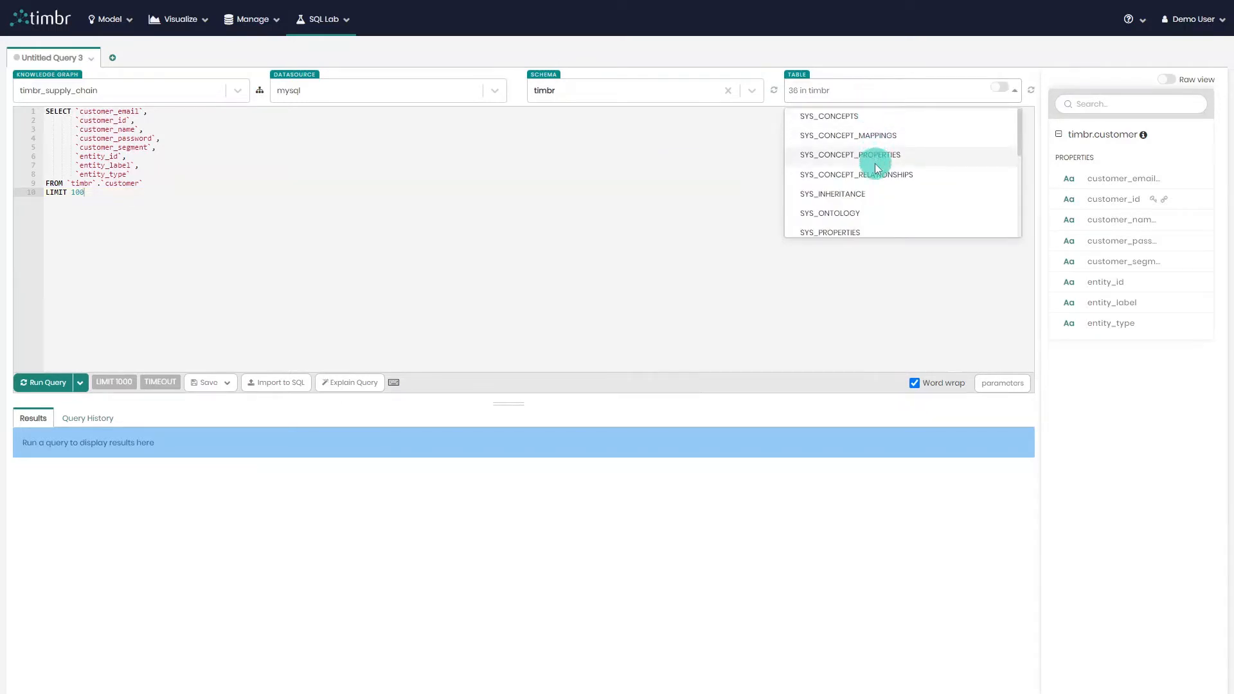
scroll(875, 164, down, 1)
scroll(877, 170, up, 1)
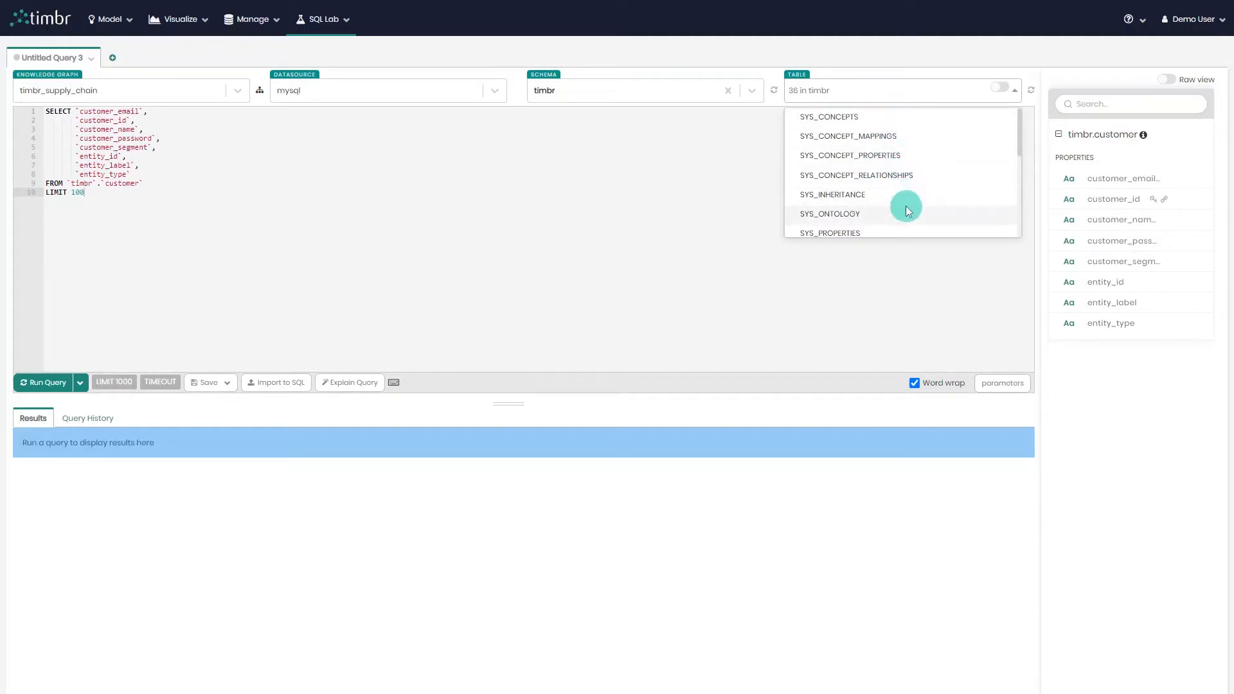
click(877, 217)
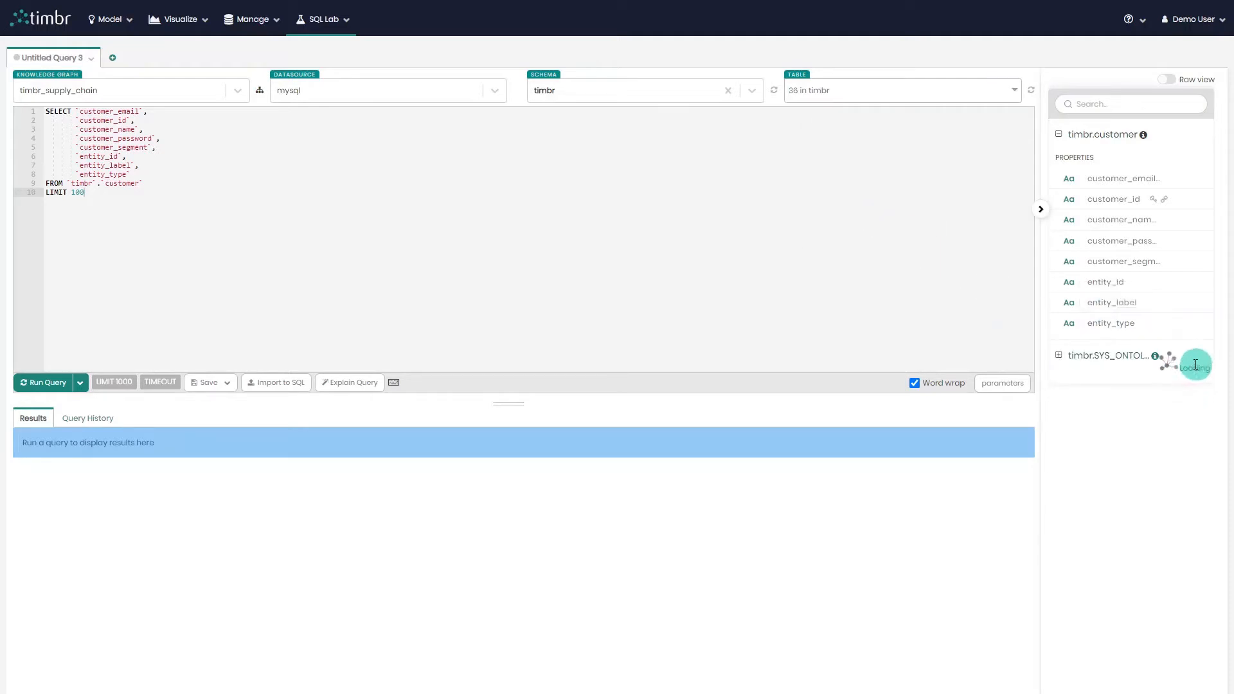
click(480, 290)
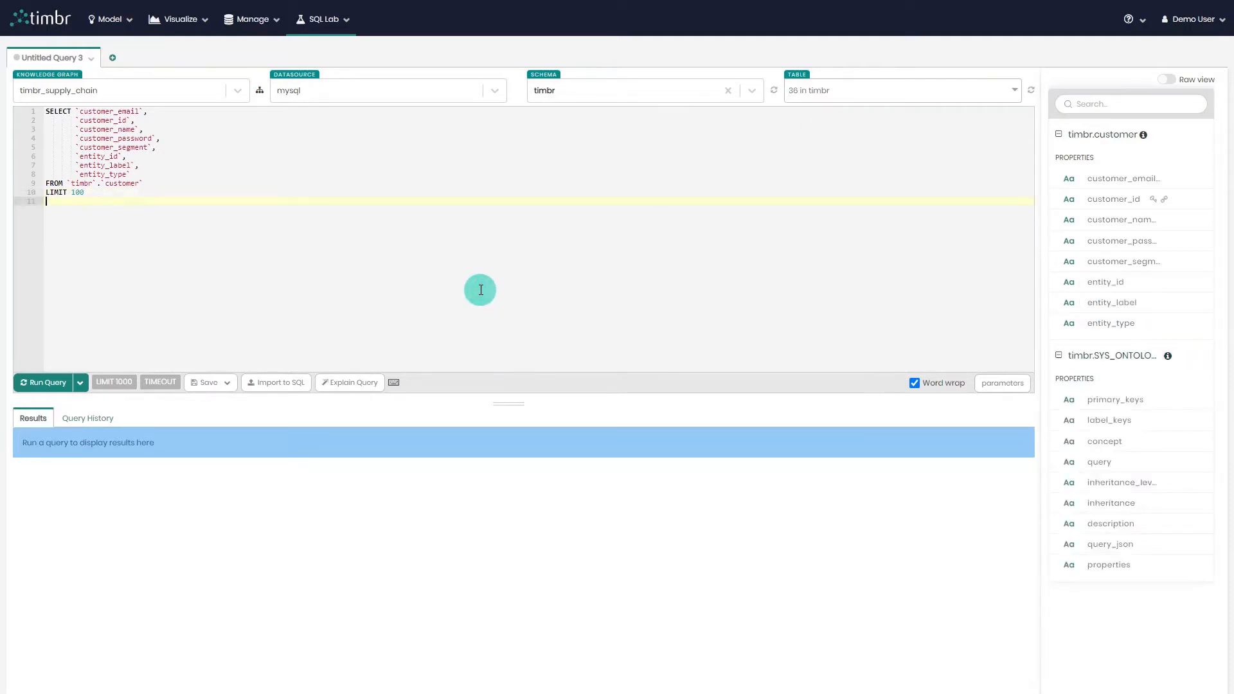
Run only the SYS_ONTOLOGY query and scroll across its result columns.
drag(152, 294, 18, 209)
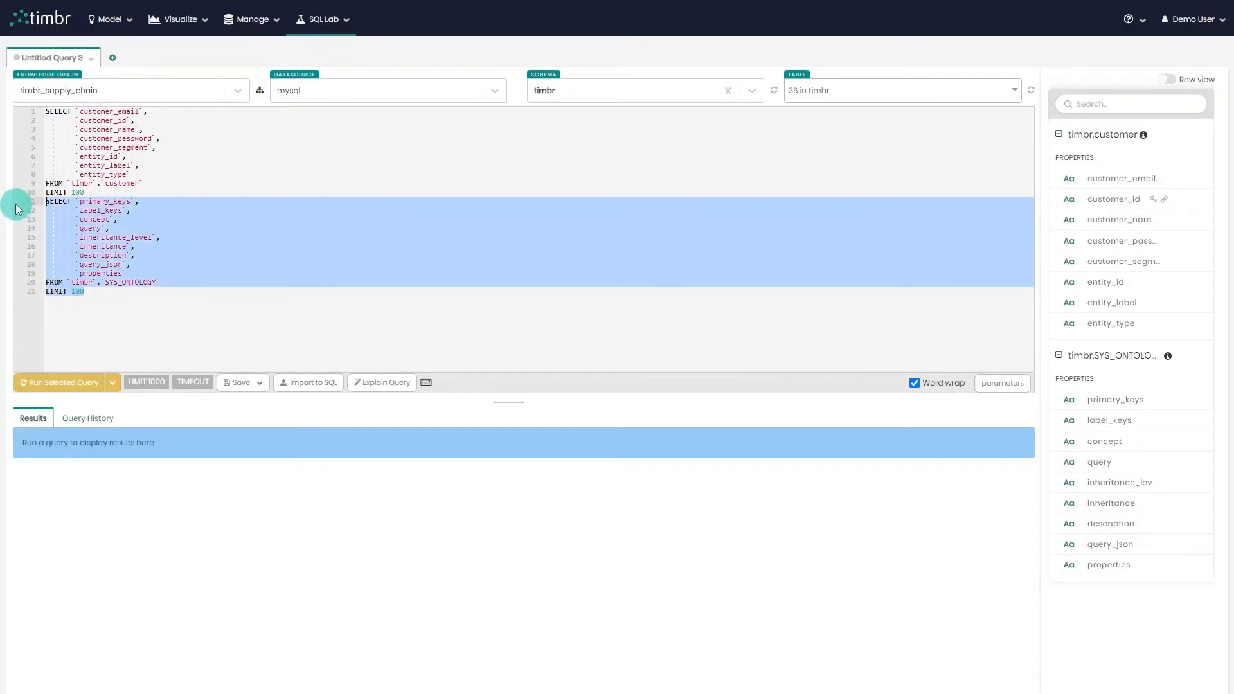
click(82, 383)
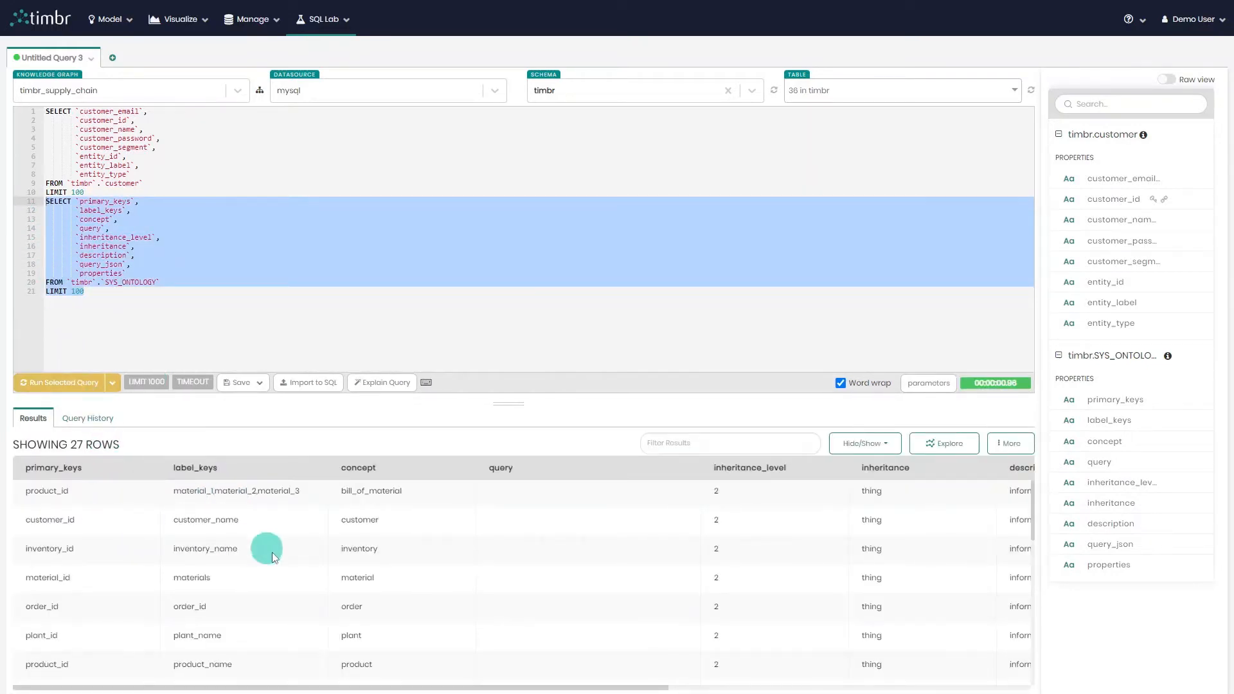
drag(484, 687, 780, 687)
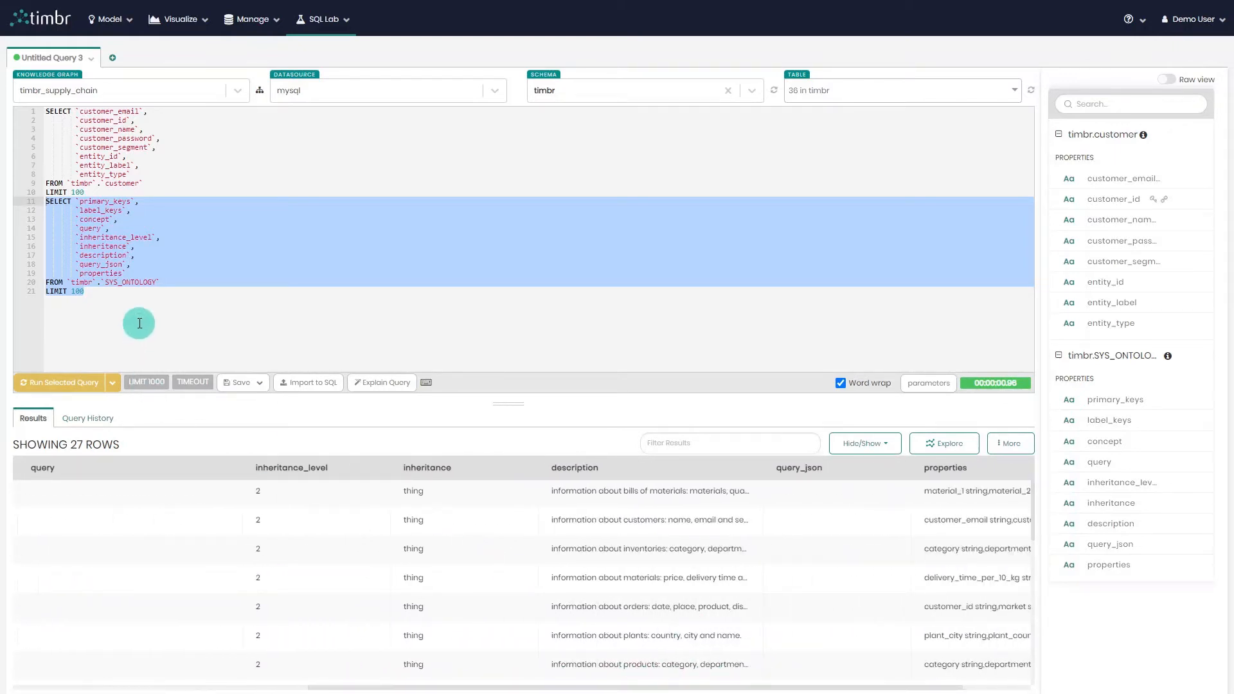
Delete the SYS_ONTOLOGY query from the editor.
click(43, 209)
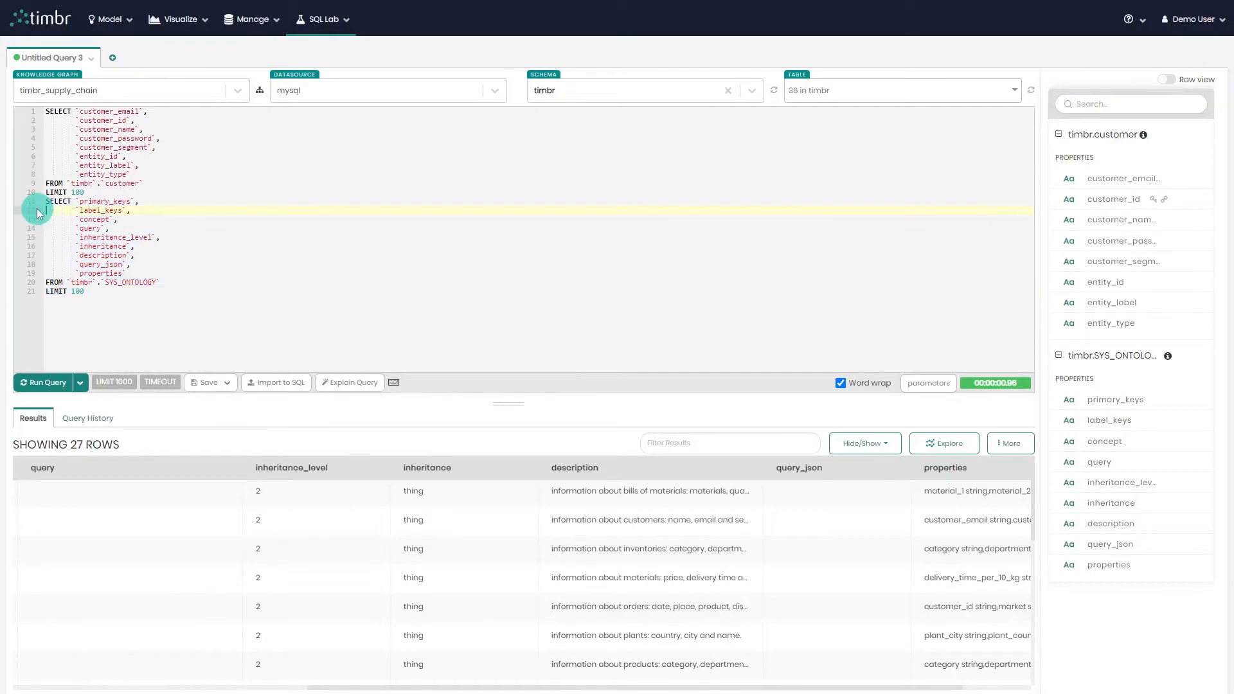
drag(153, 342, 39, 201)
key(BackSpace)
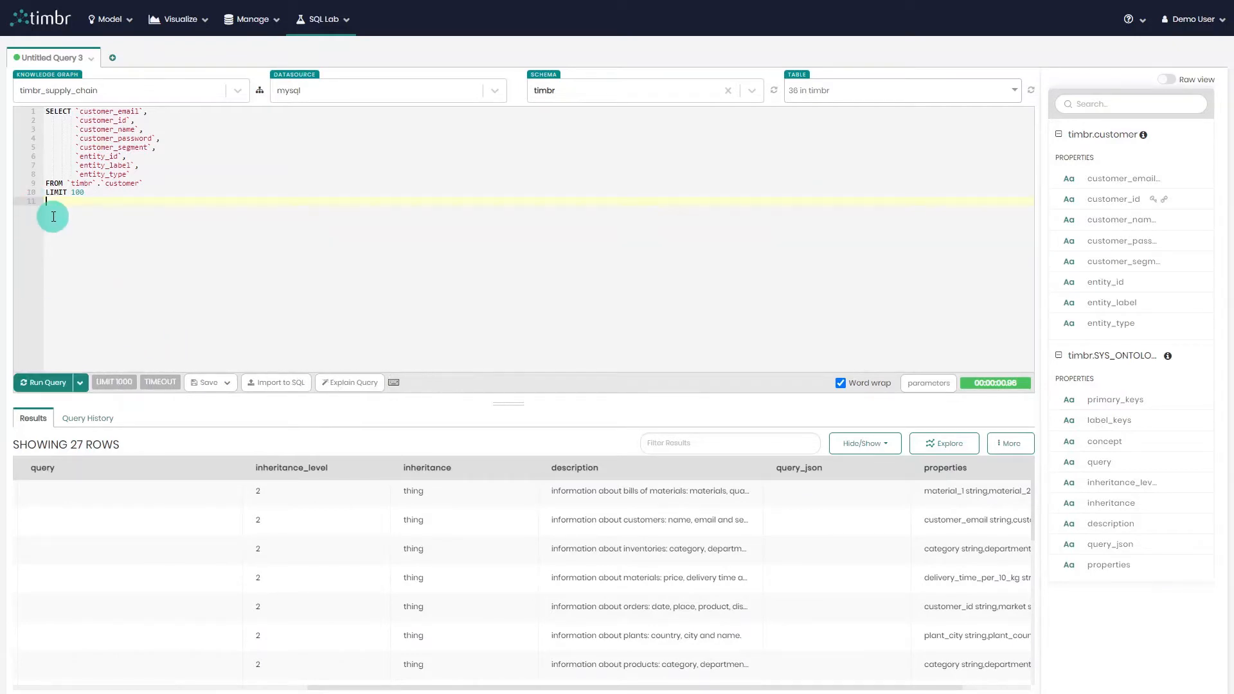
Add the order table to the properties panel and close the SYS_ONTOLOGY panel.
click(835, 94)
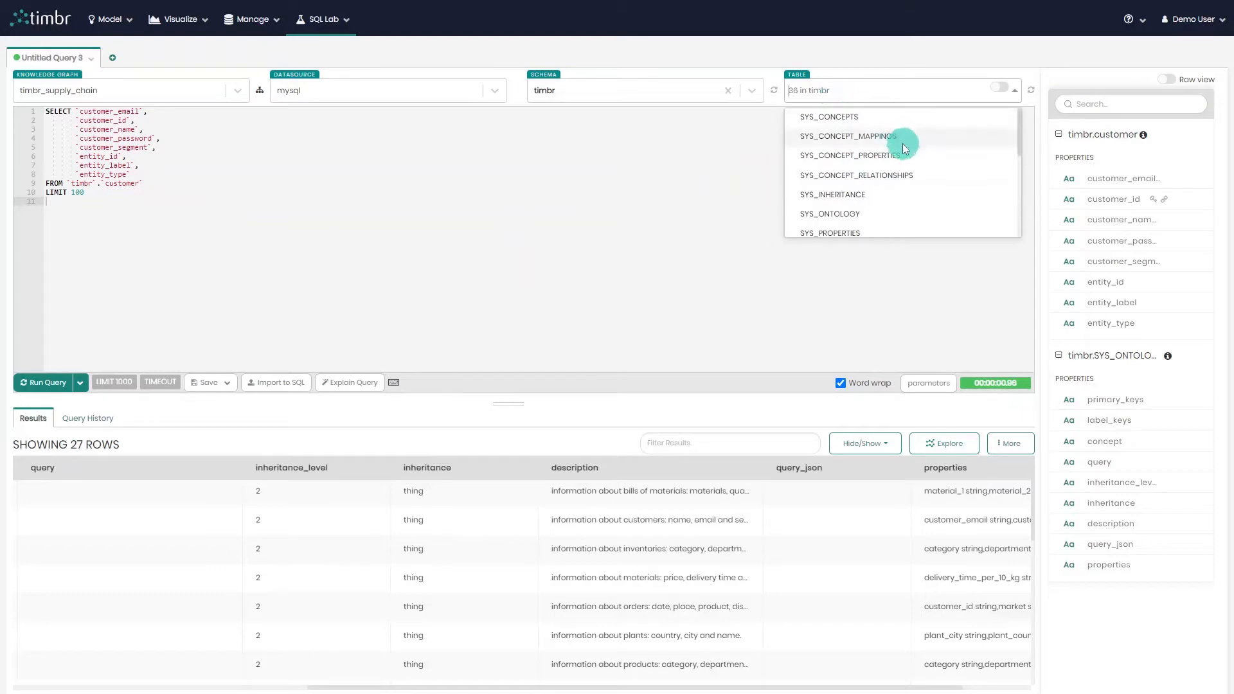
scroll(904, 150, down, 1)
scroll(904, 151, down, 3)
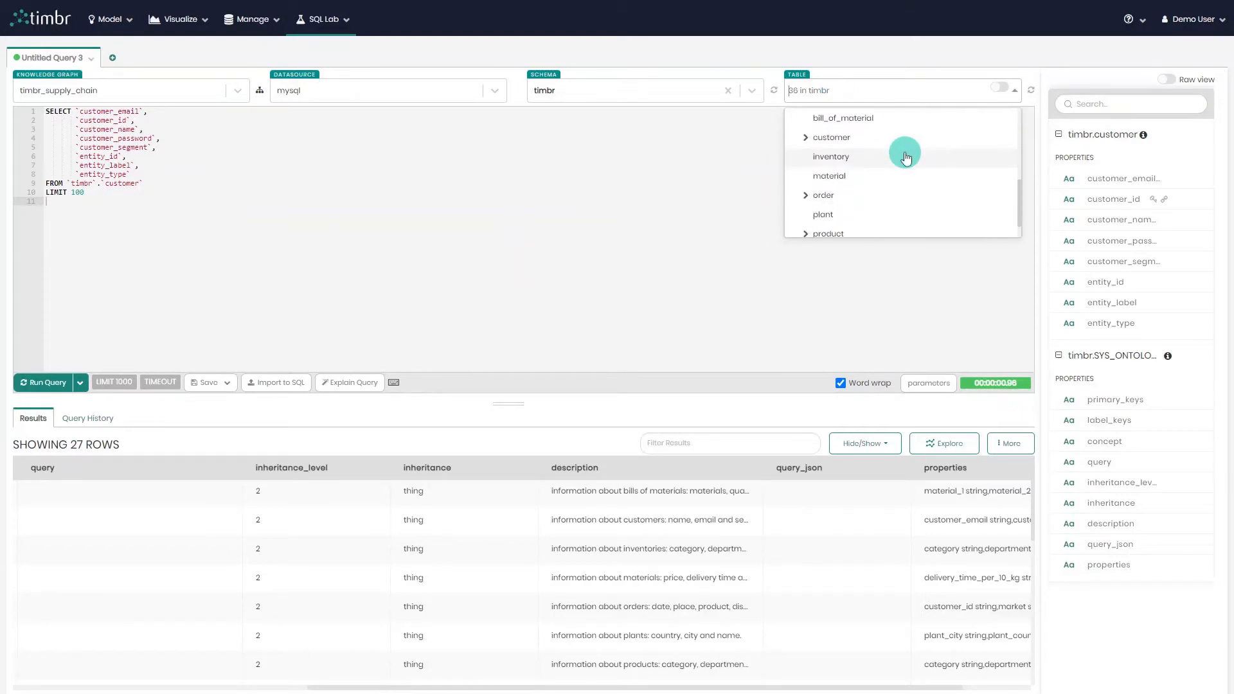
click(886, 200)
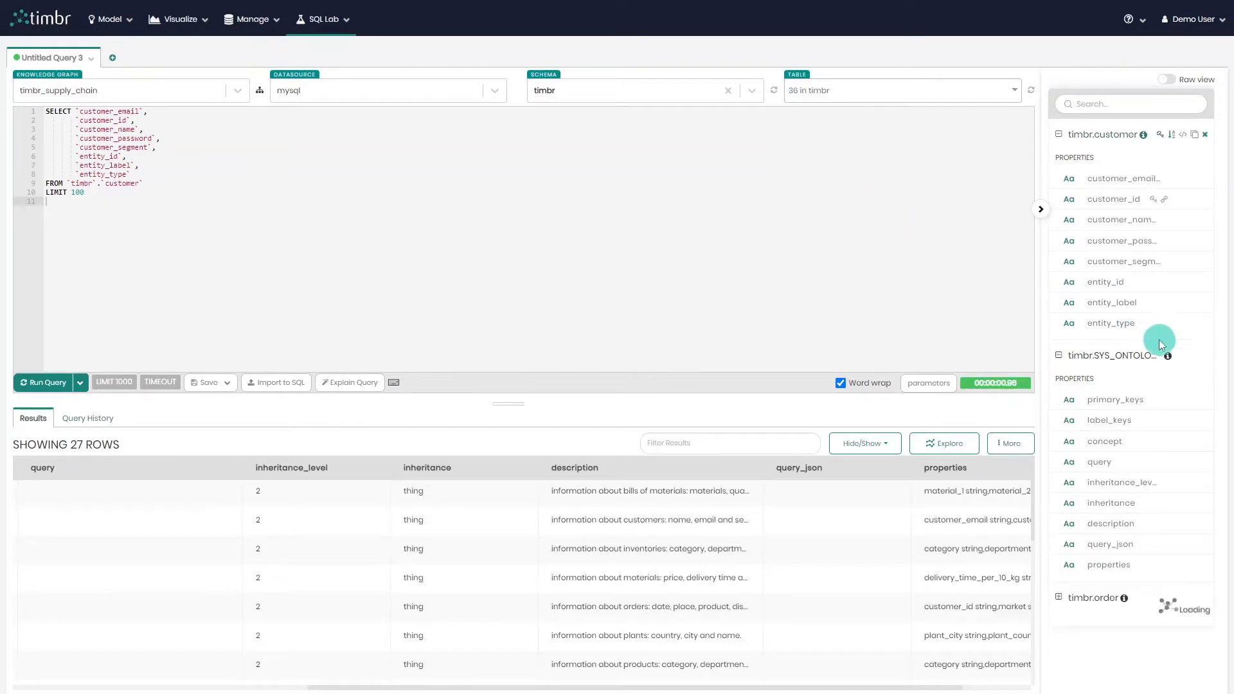
click(1207, 360)
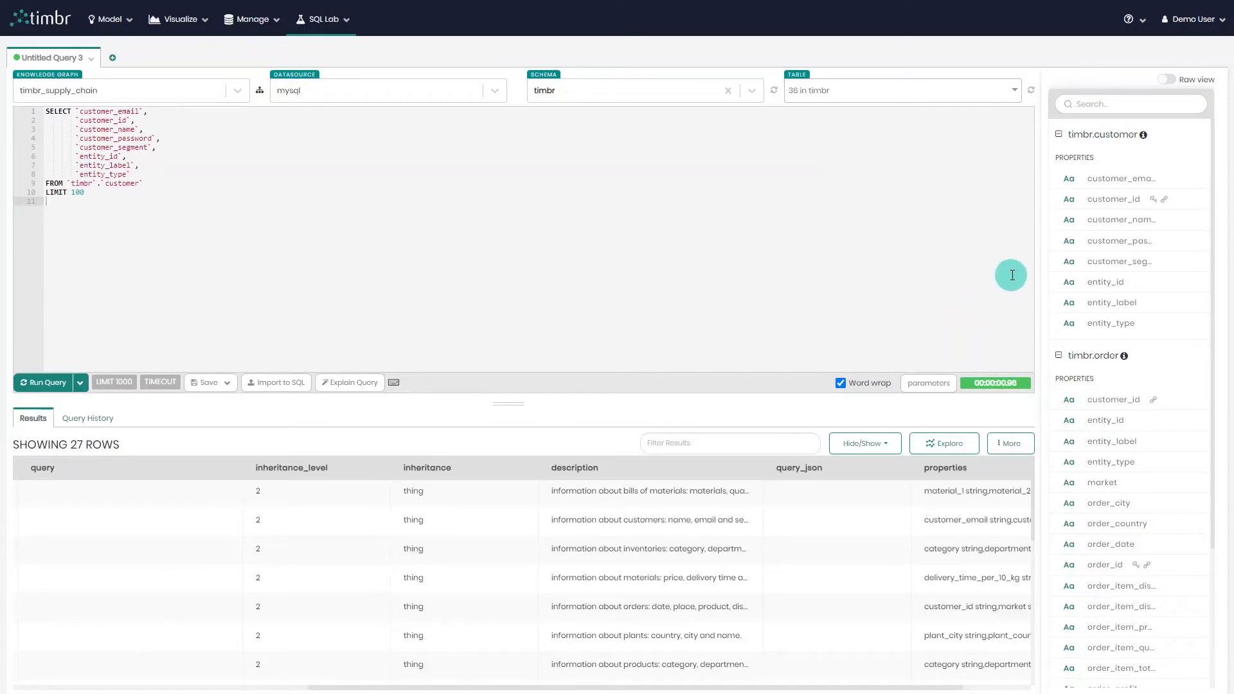
Widen the properties panel and switch the schema to dtimbr.
drag(1041, 275, 964, 264)
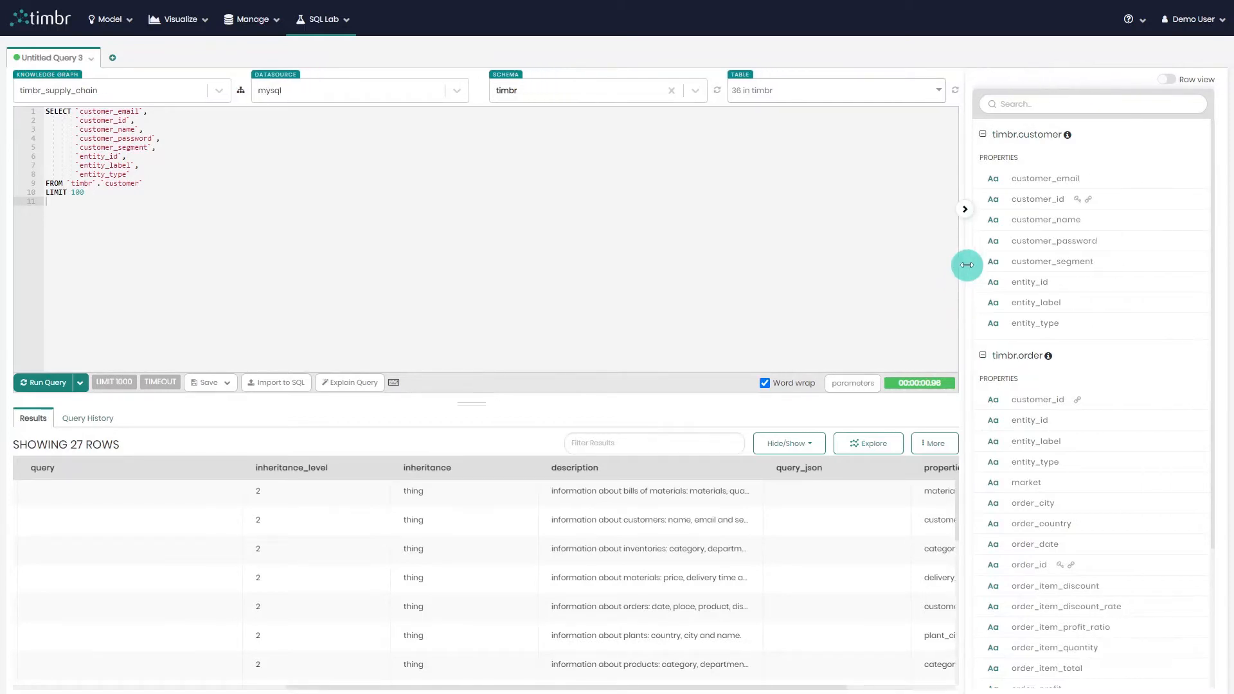
click(626, 94)
text(dt)
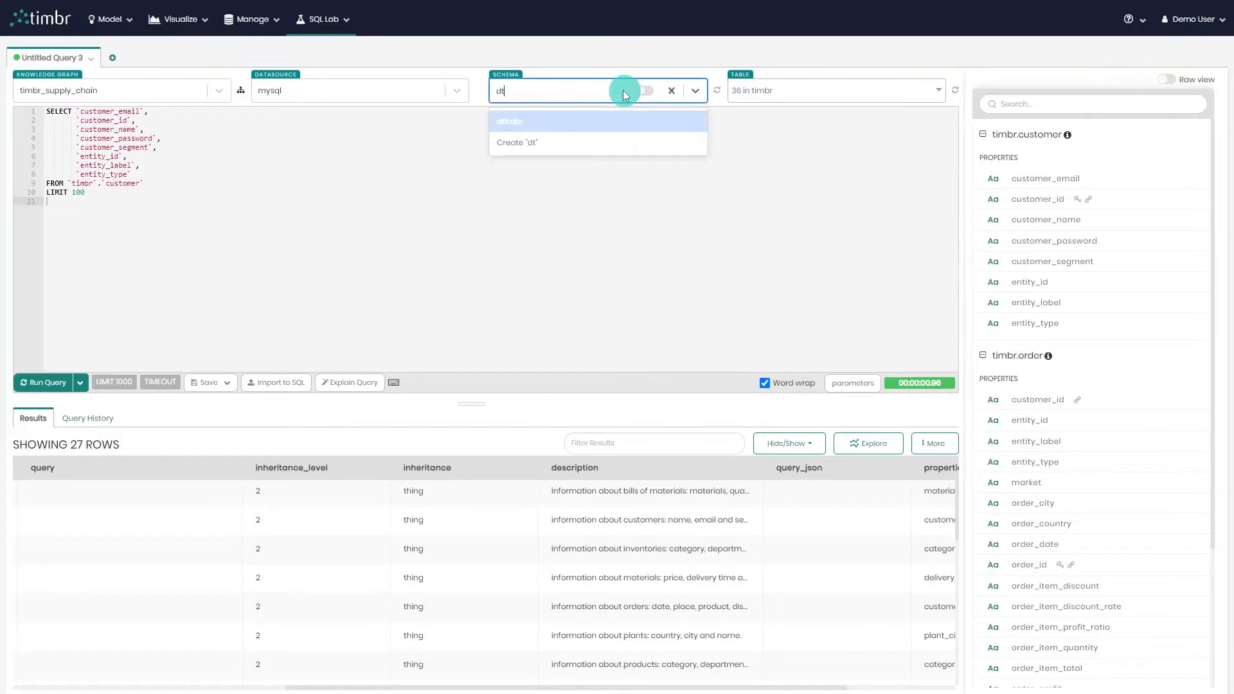
click(587, 118)
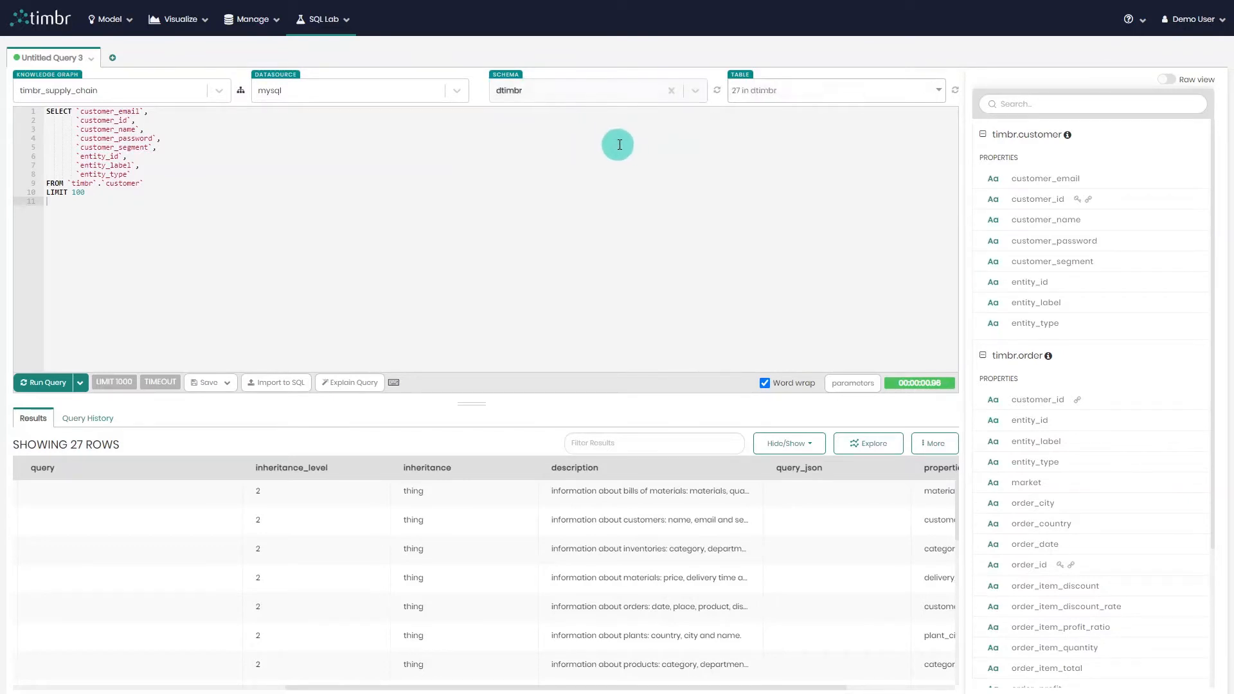
Add the dtimbr customer table to the properties panel, close the timbr.order panel and collapse timbr.customer.
click(815, 96)
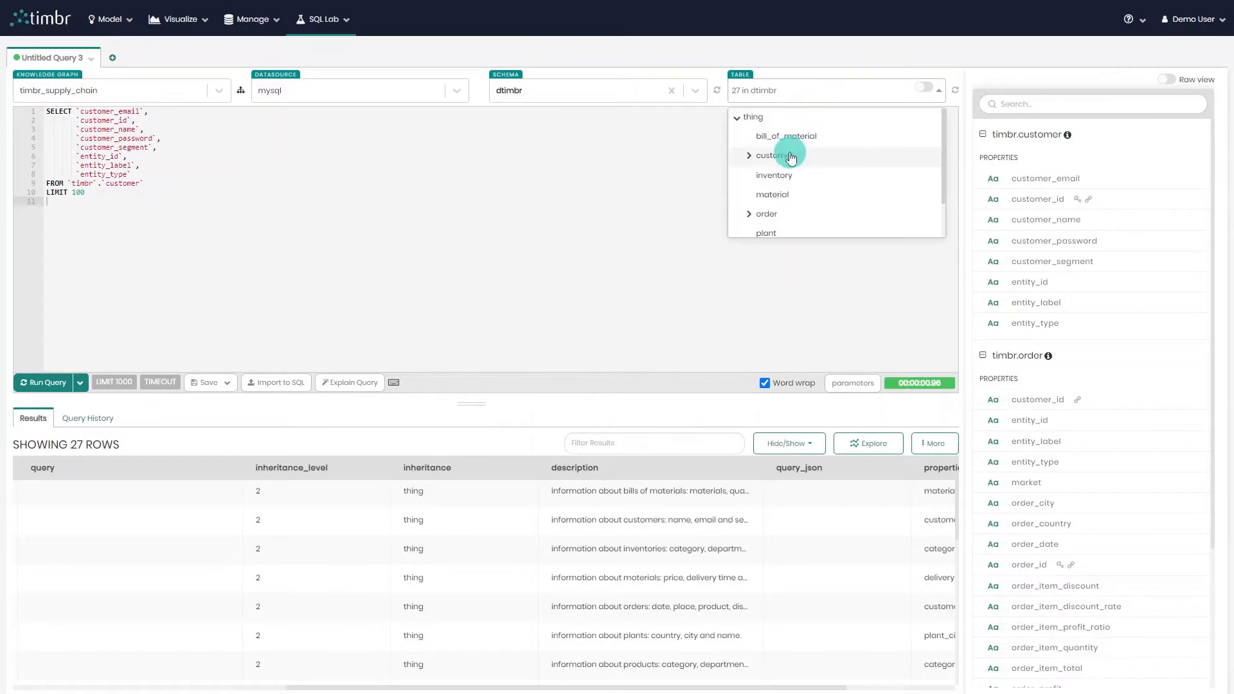
click(813, 158)
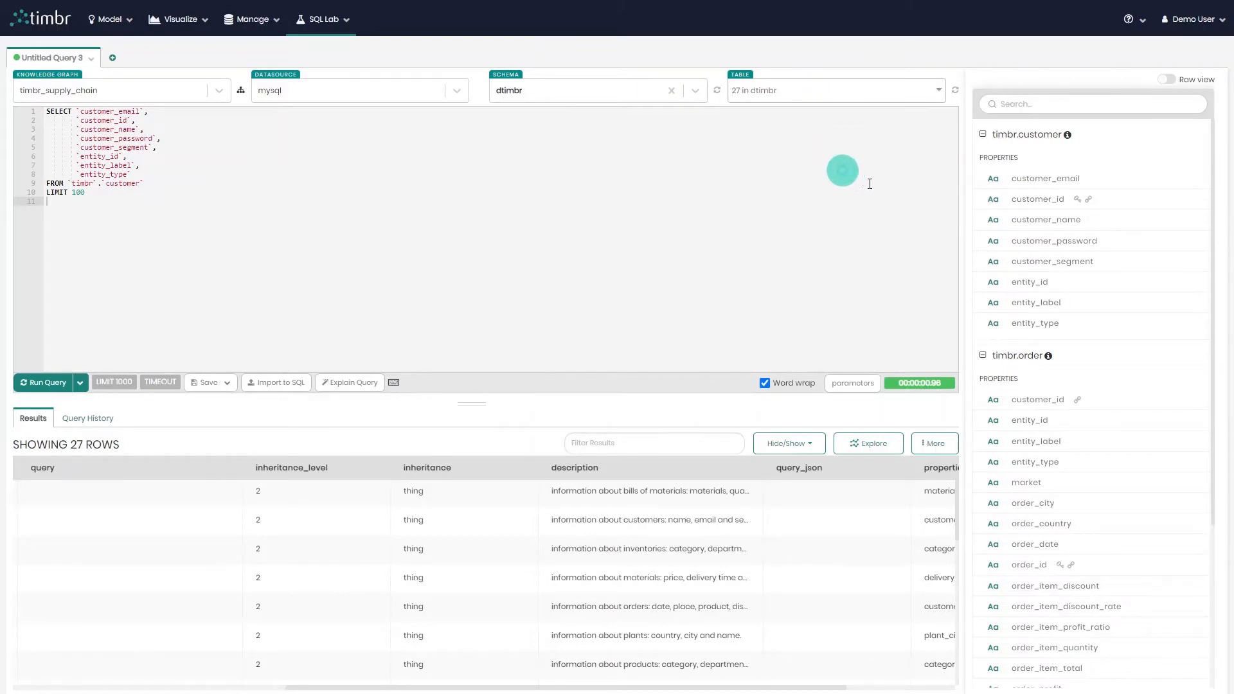
click(1203, 357)
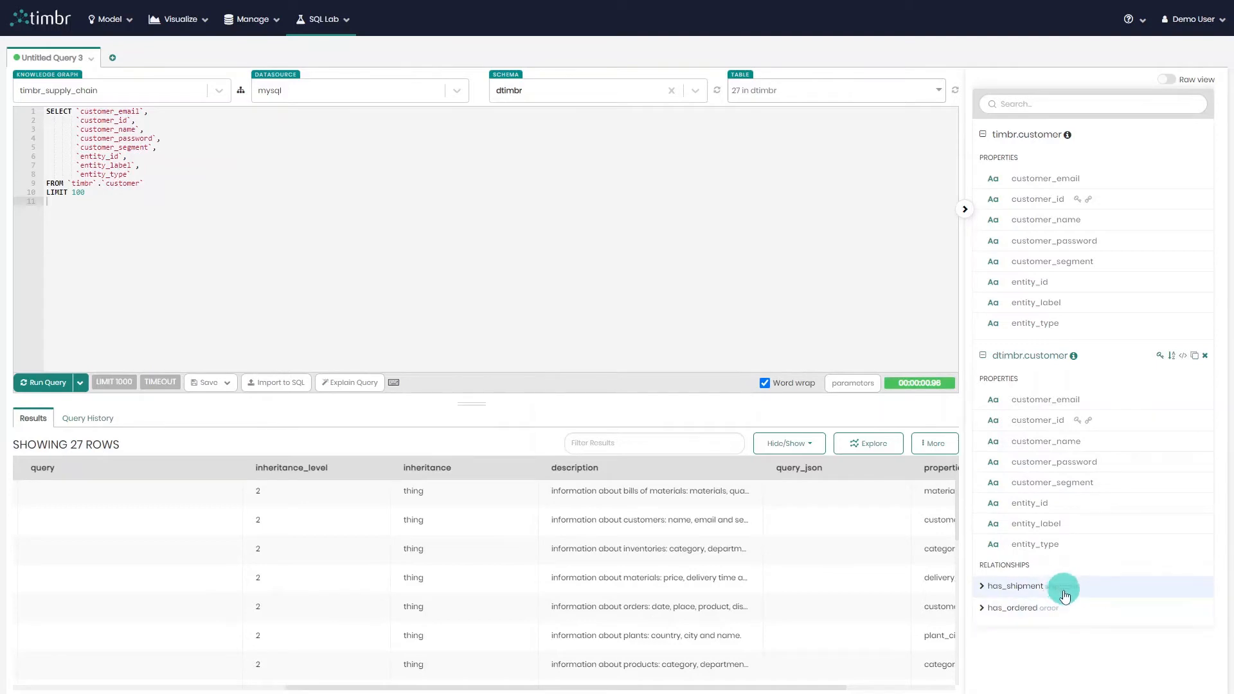
click(983, 138)
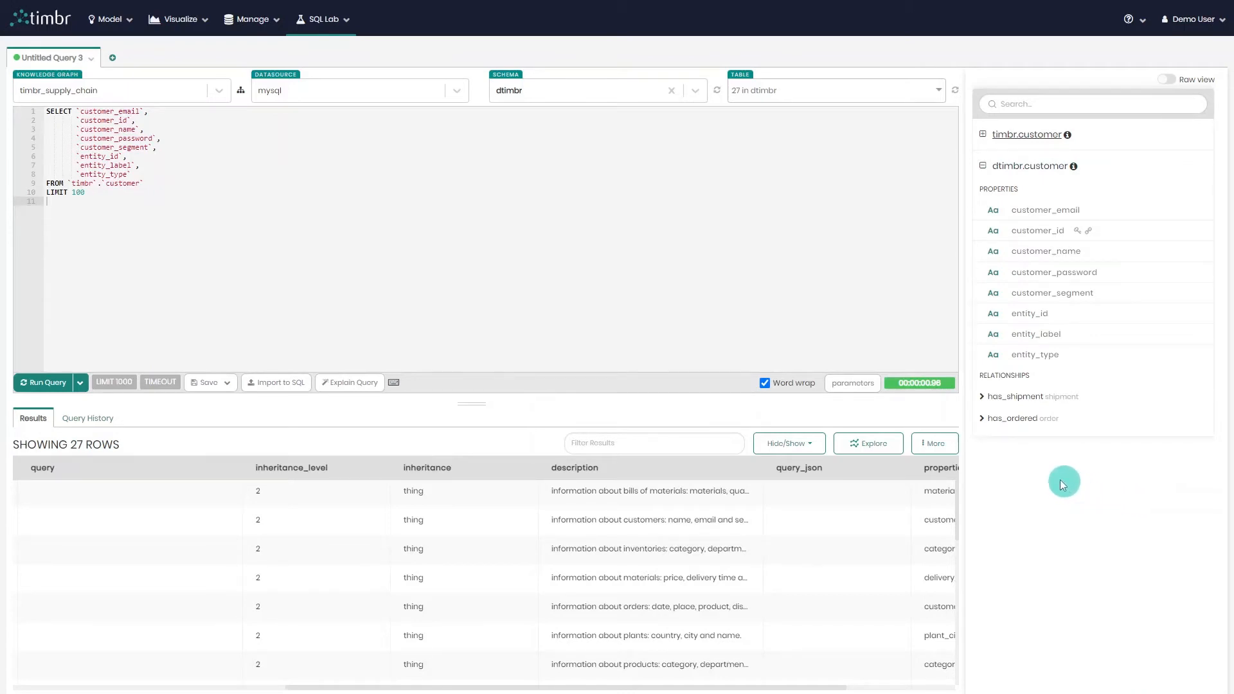
Expand the has_ordered relationship and add its order_status column to the SELECT list after entity_type.
click(1074, 428)
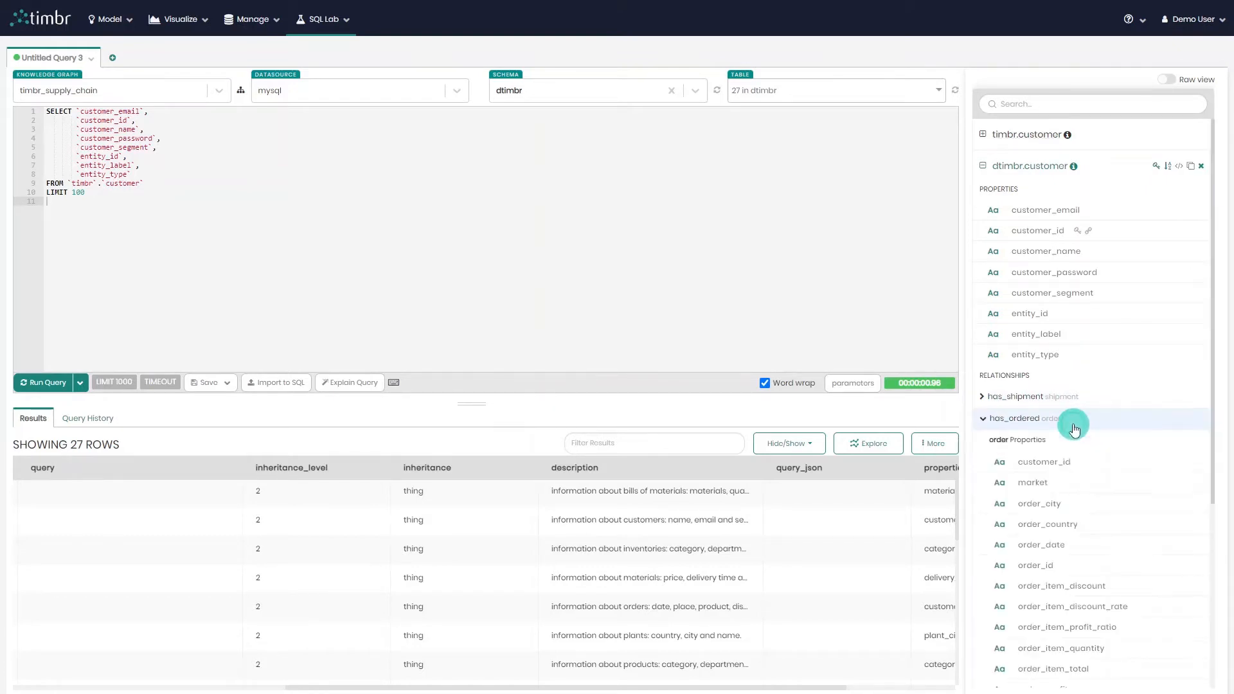
scroll(1104, 522, down, 2)
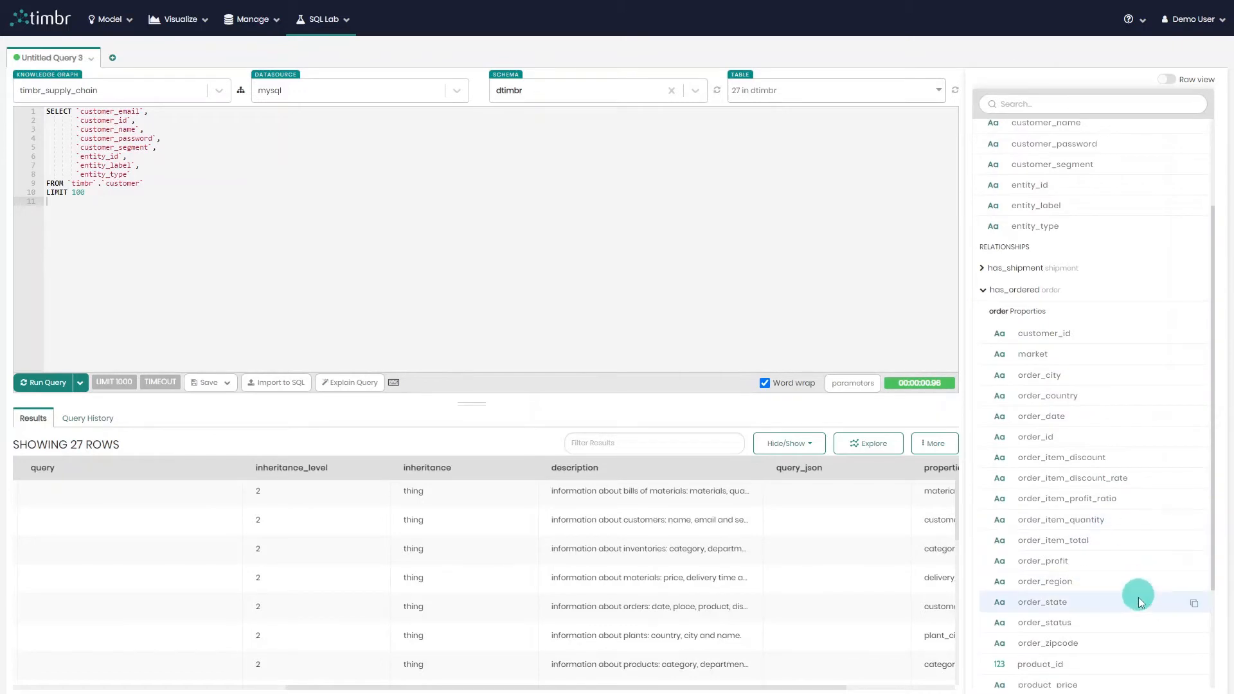
click(1194, 624)
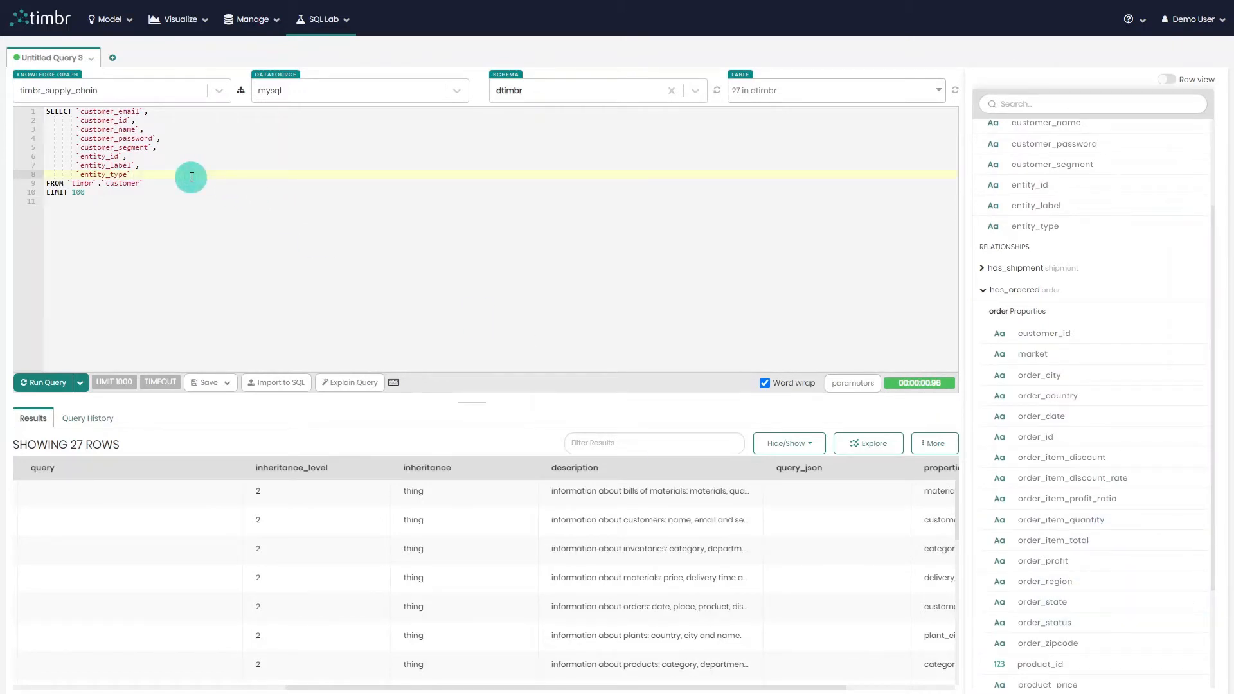
text(,)
key(Return)
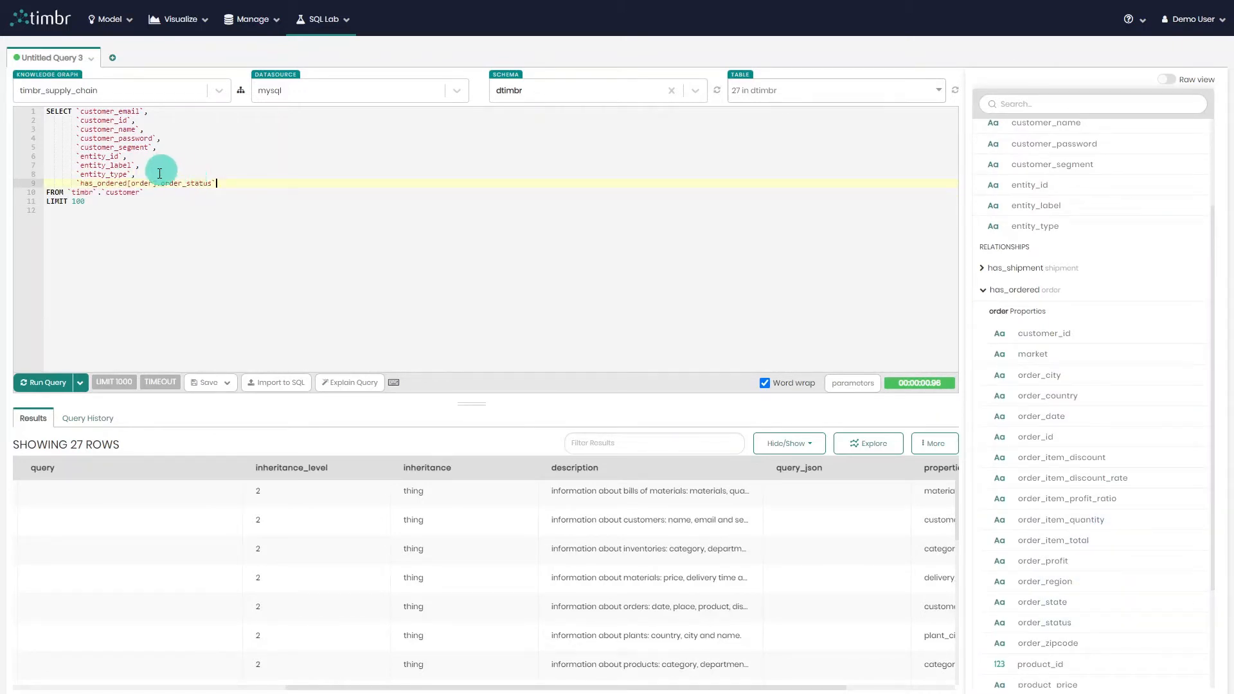
Complete the has_ordered[order].order_status column with a closing backtick, a comma and a new line.
double_click(94, 185)
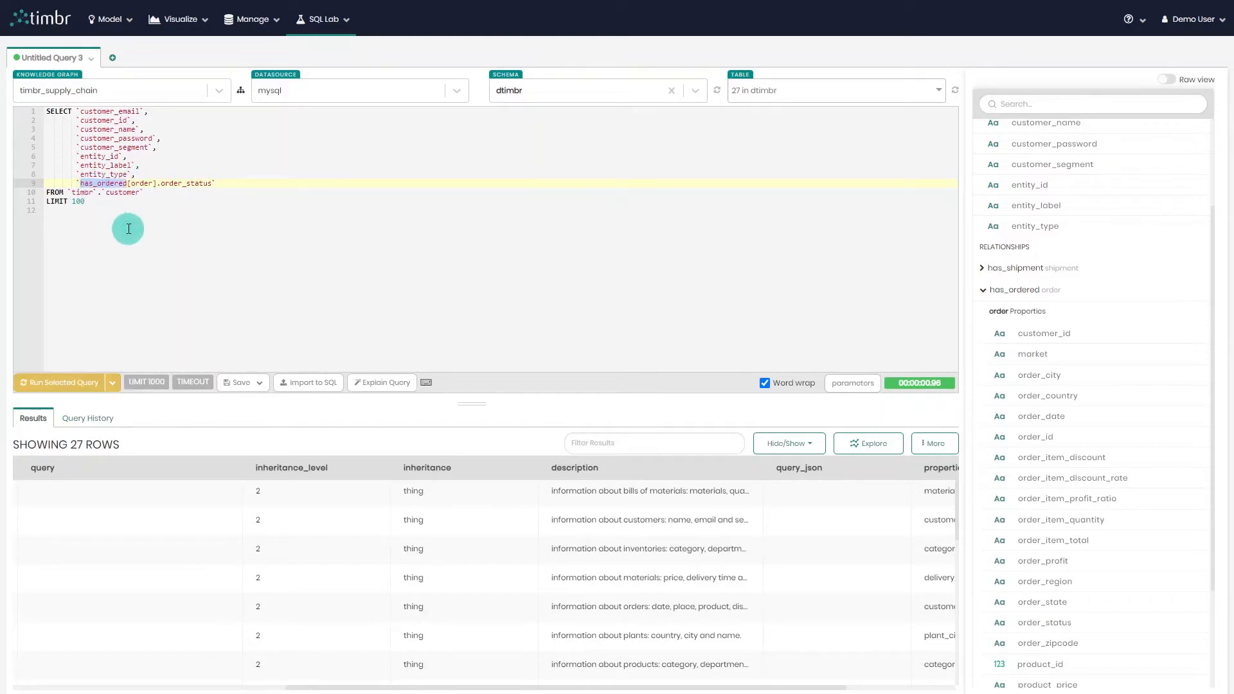
double_click(142, 183)
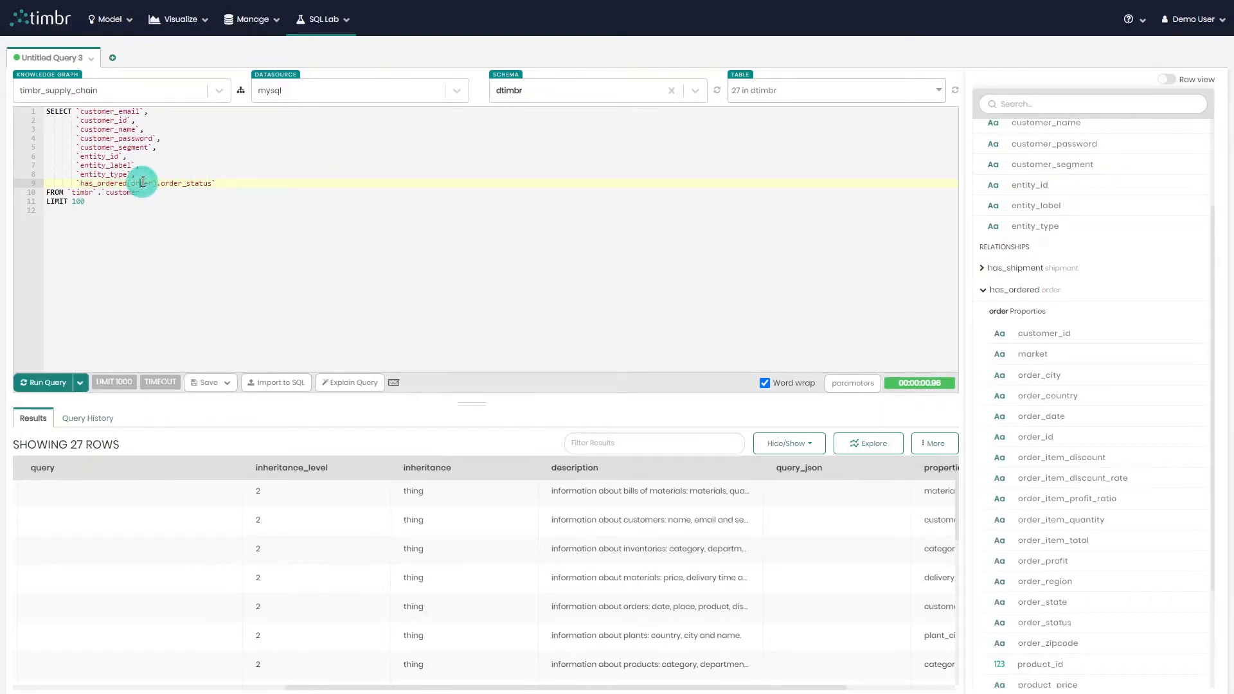
double_click(187, 183)
click(255, 184)
text(`)
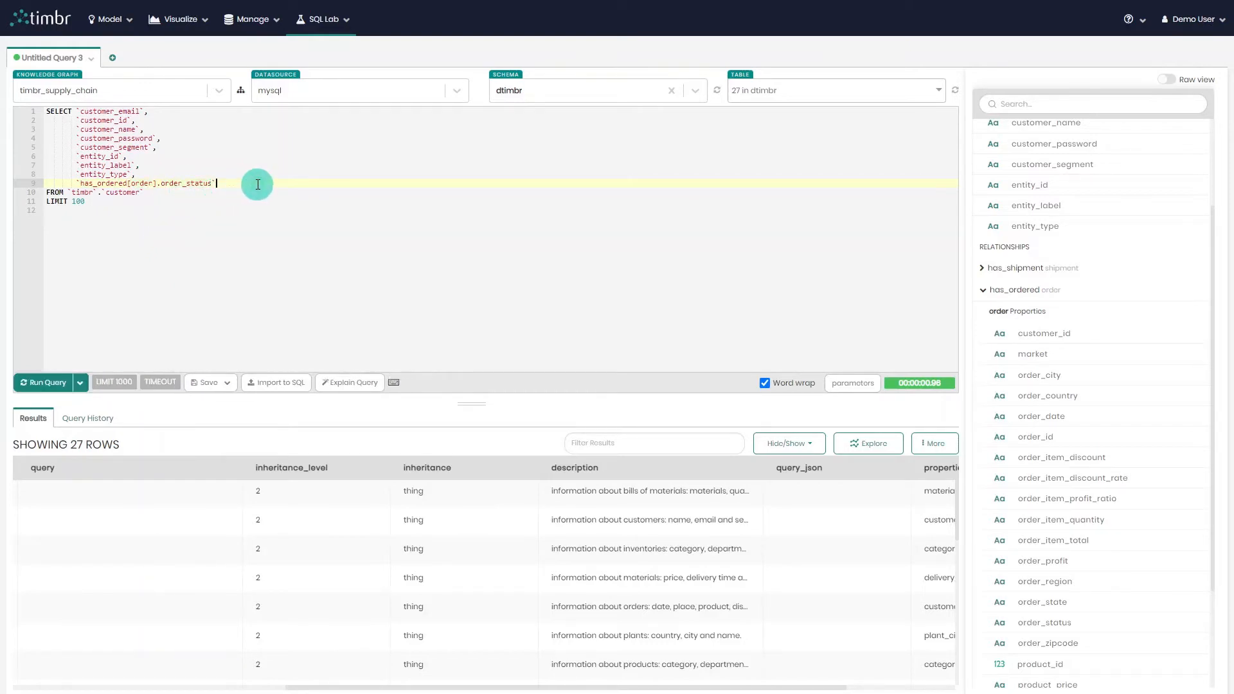
key(Return)
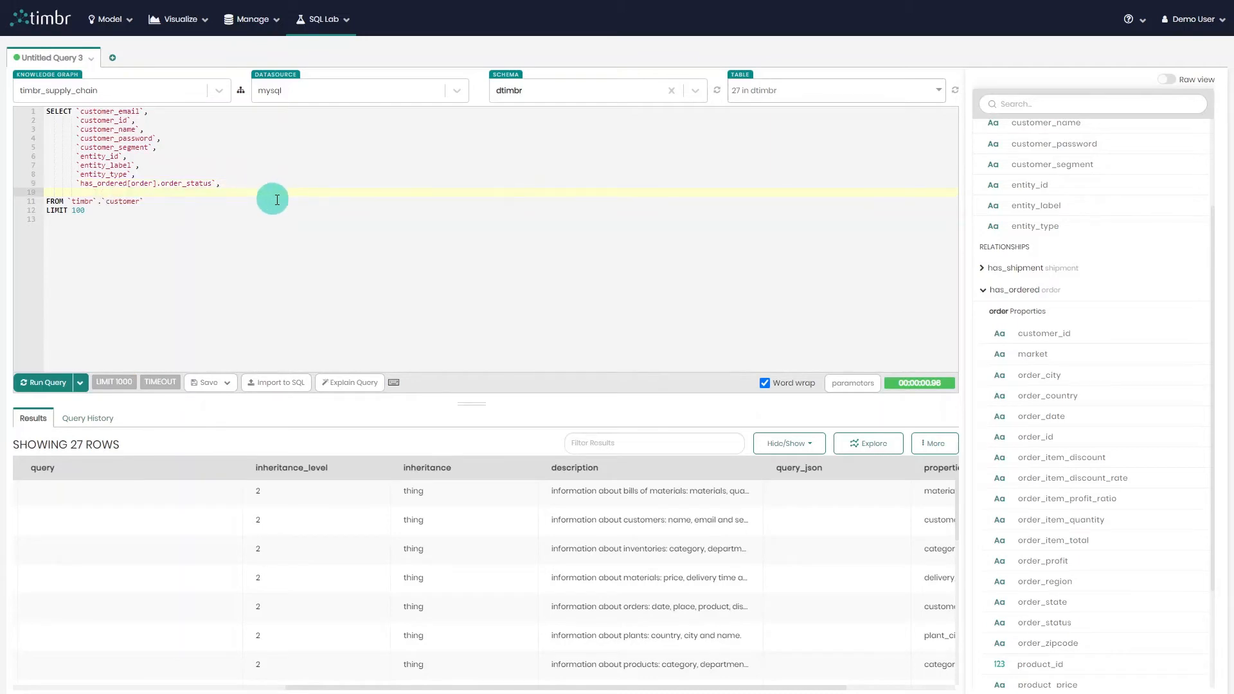
Expand the includes_product relationship and paste the has_ordered[order].includes_product[product].product_name column into the SELECT list.
scroll(1025, 302, up, 4)
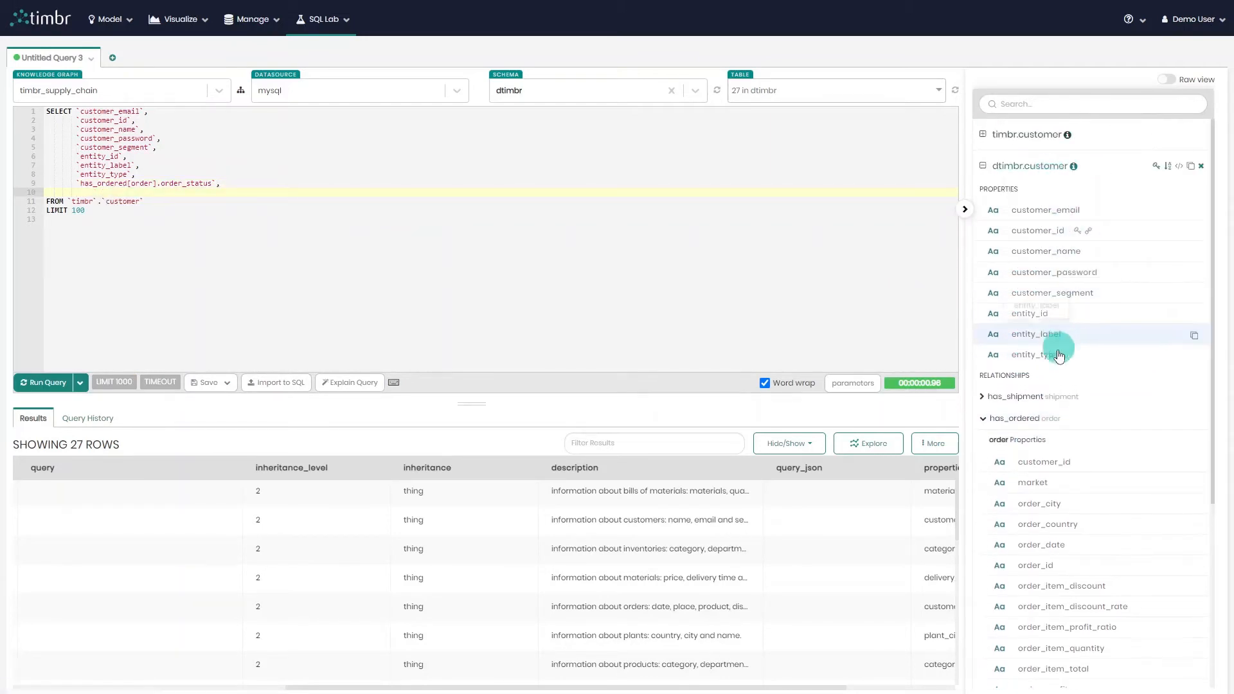
scroll(1053, 516, down, 1)
scroll(1057, 514, down, 5)
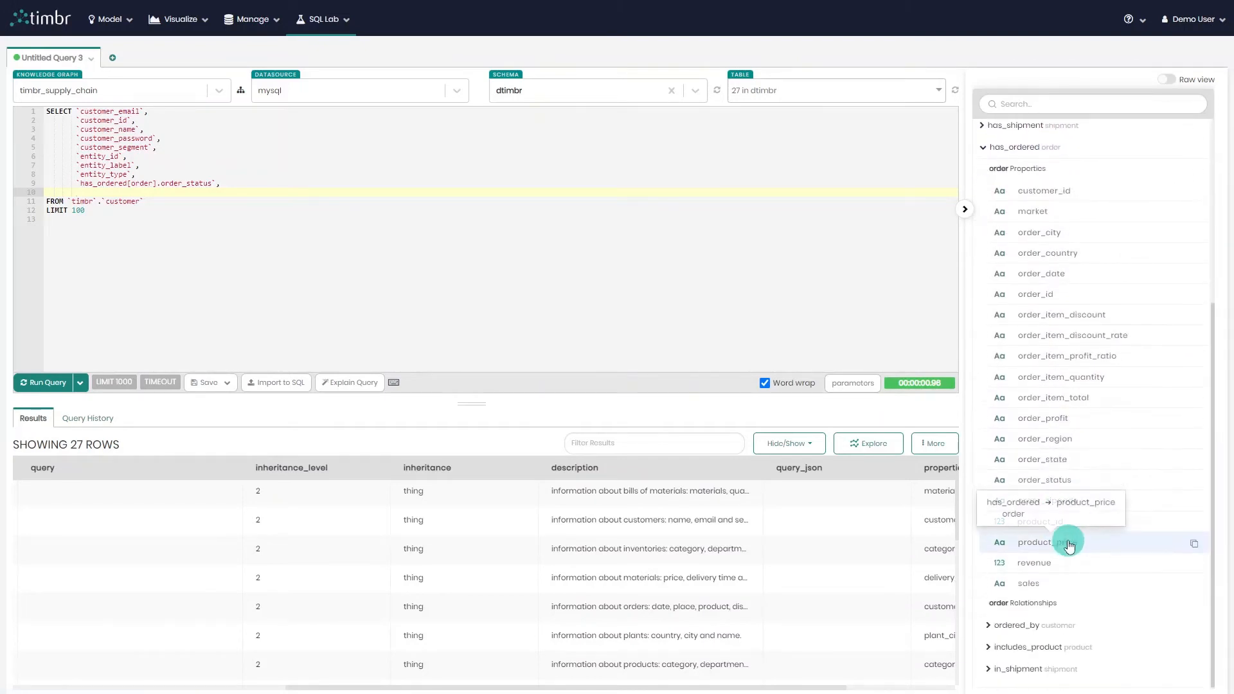
click(1100, 649)
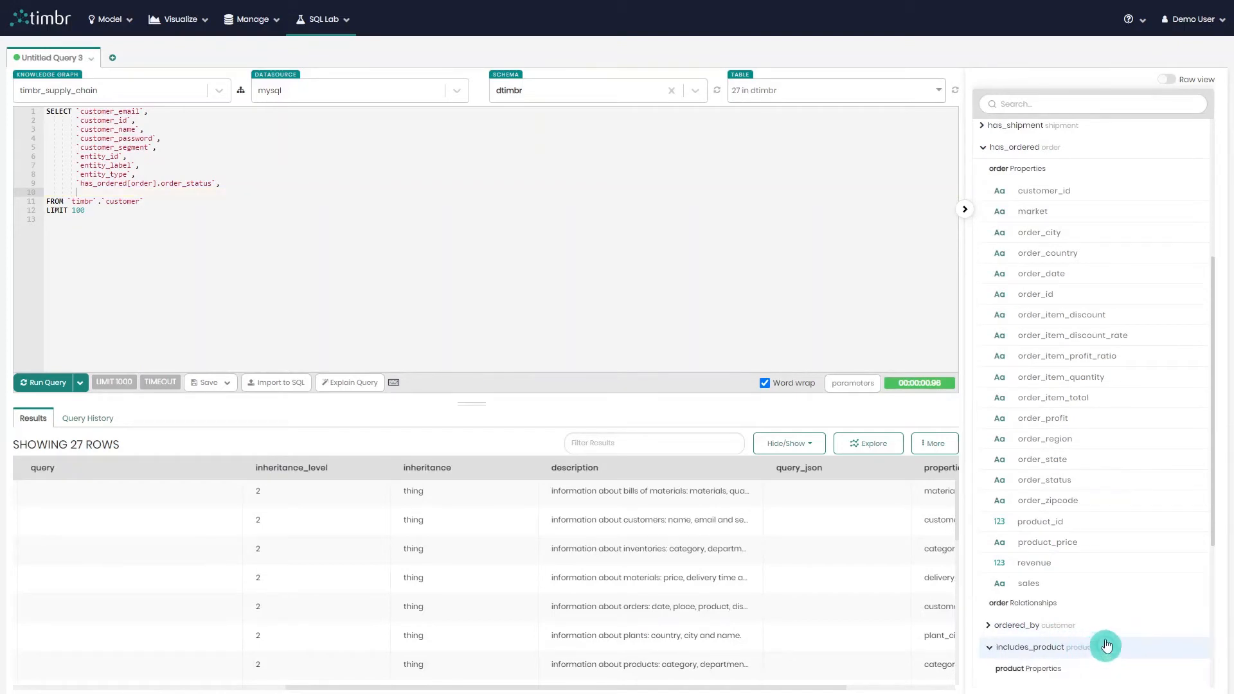
scroll(1101, 592, down, 4)
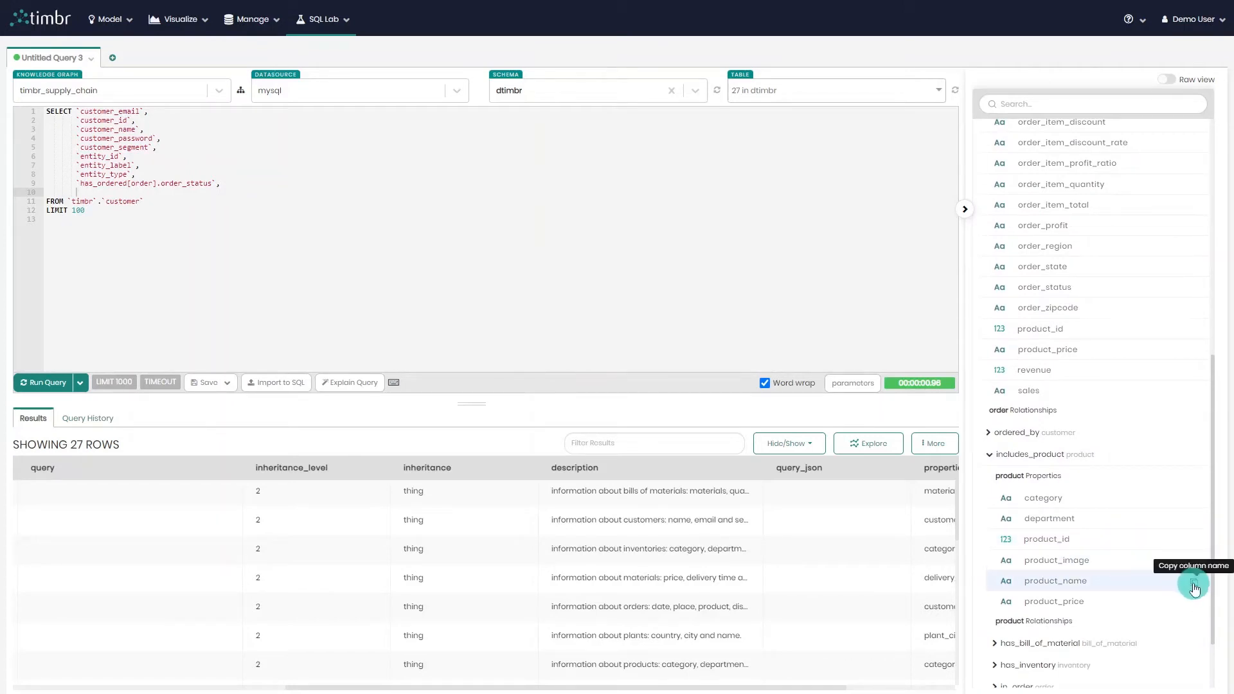
click(182, 193)
key(ctrl+v)
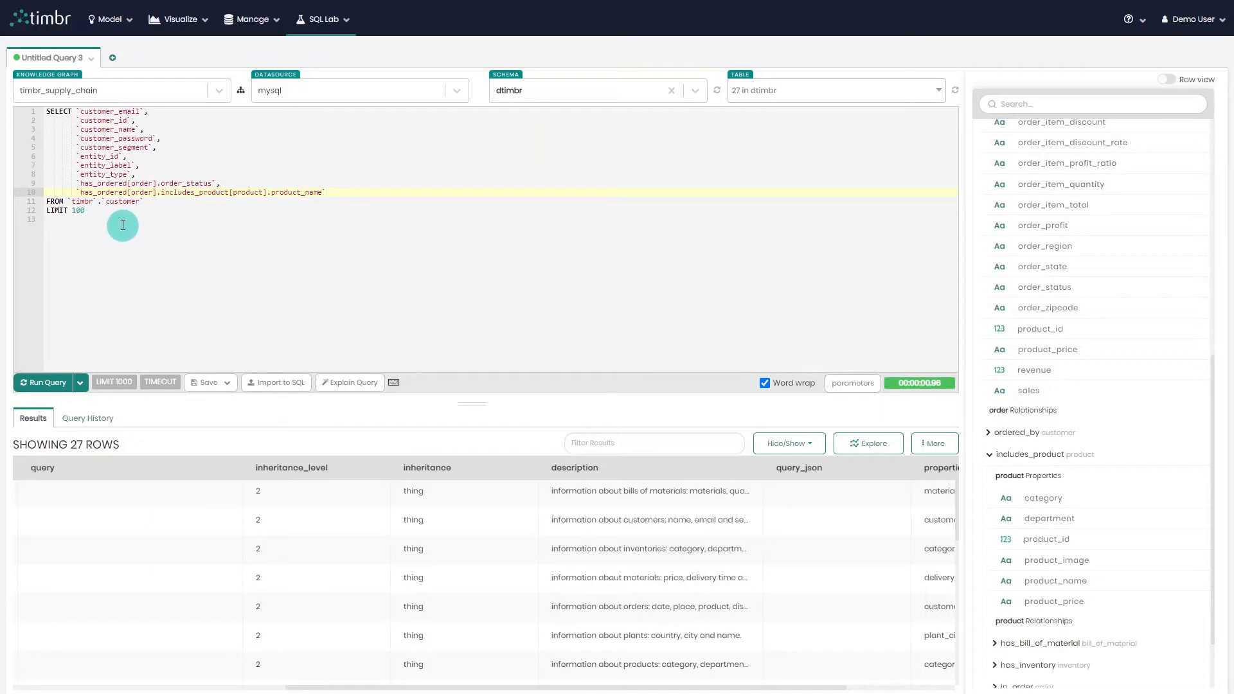
Change the schema in the FROM clause from timbr to dtimbr.
double_click(140, 191)
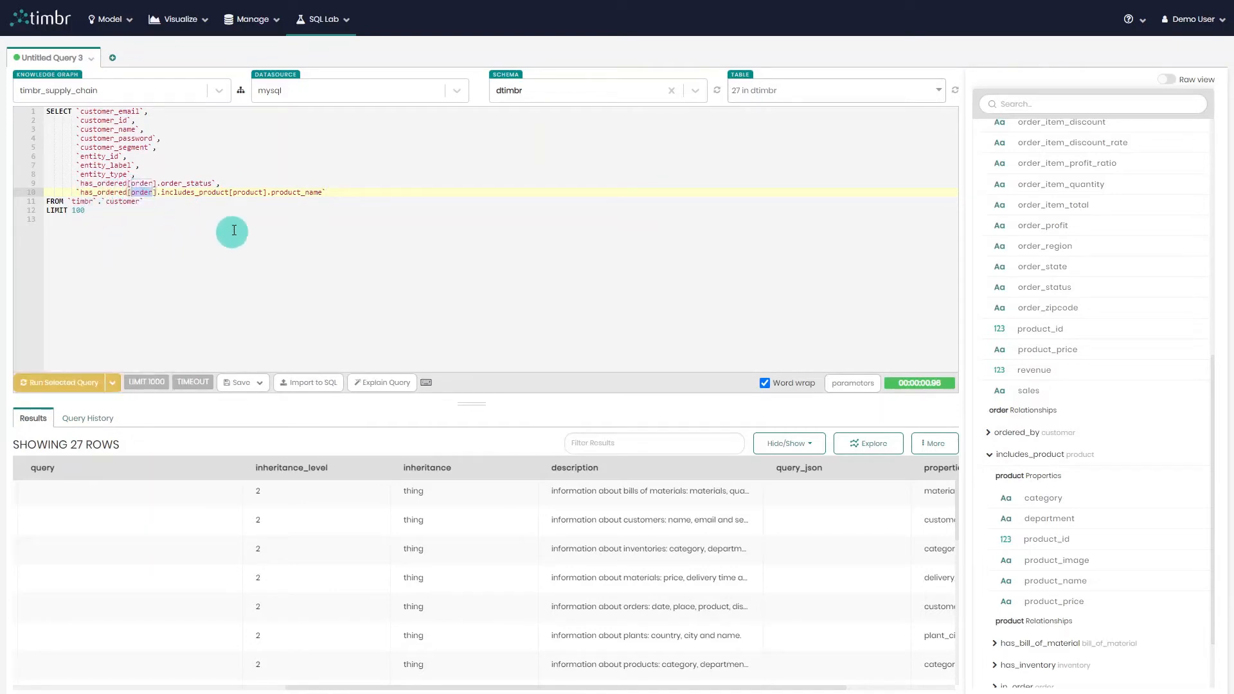
double_click(248, 192)
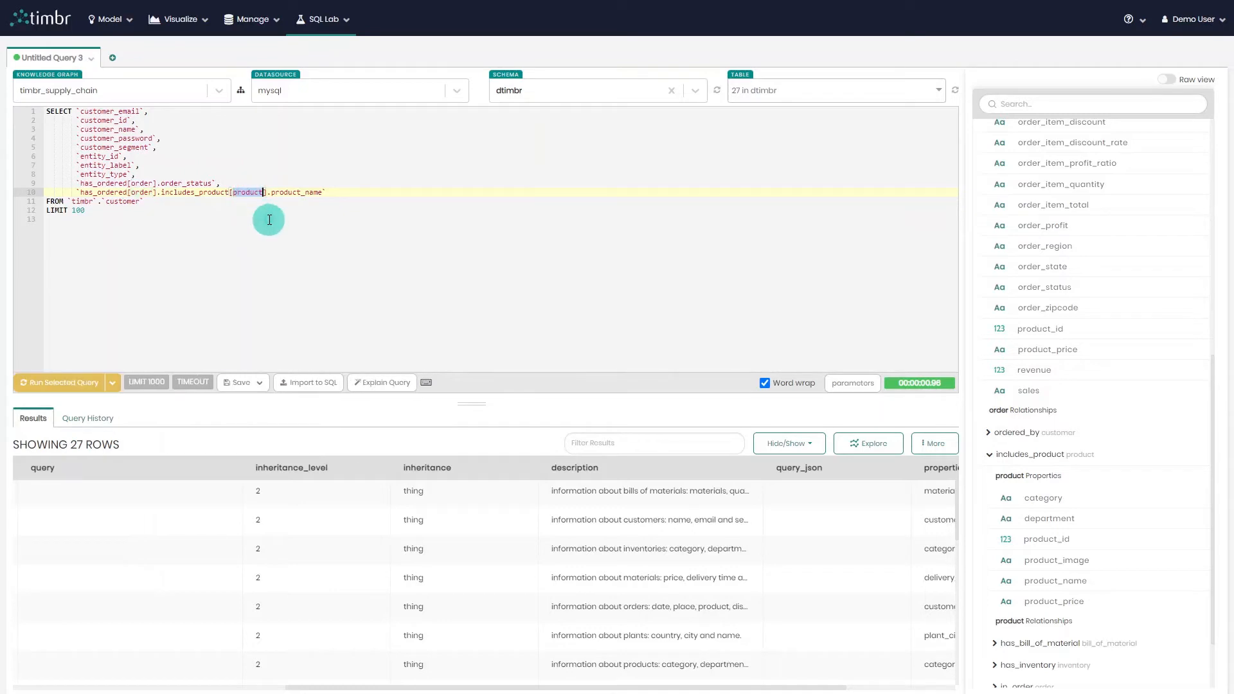
click(75, 201)
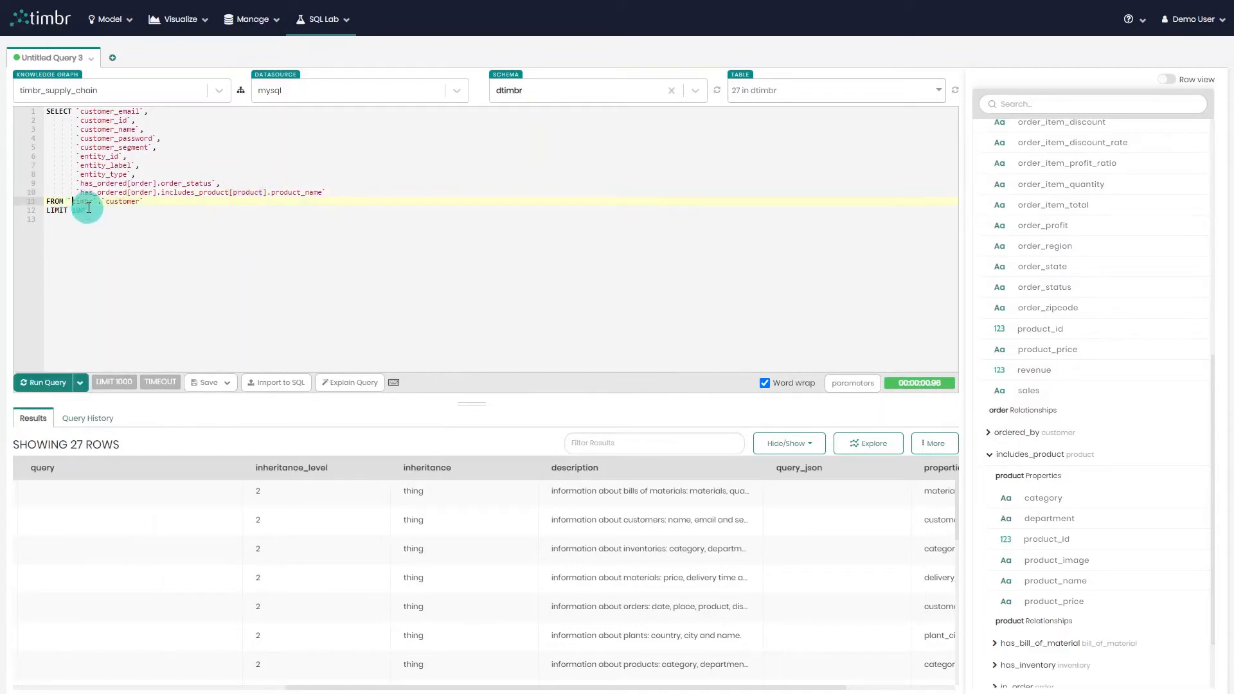
text(d)
click(306, 334)
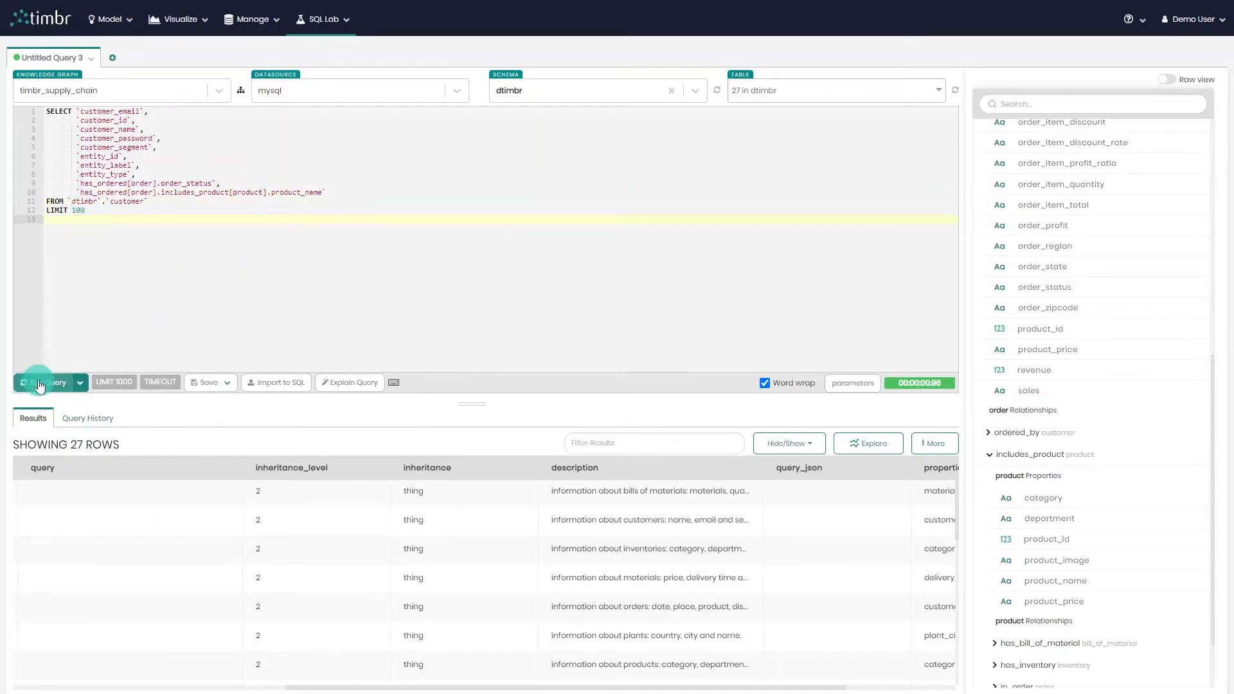
Run the query and scroll across the result columns to the relationship columns.
click(38, 385)
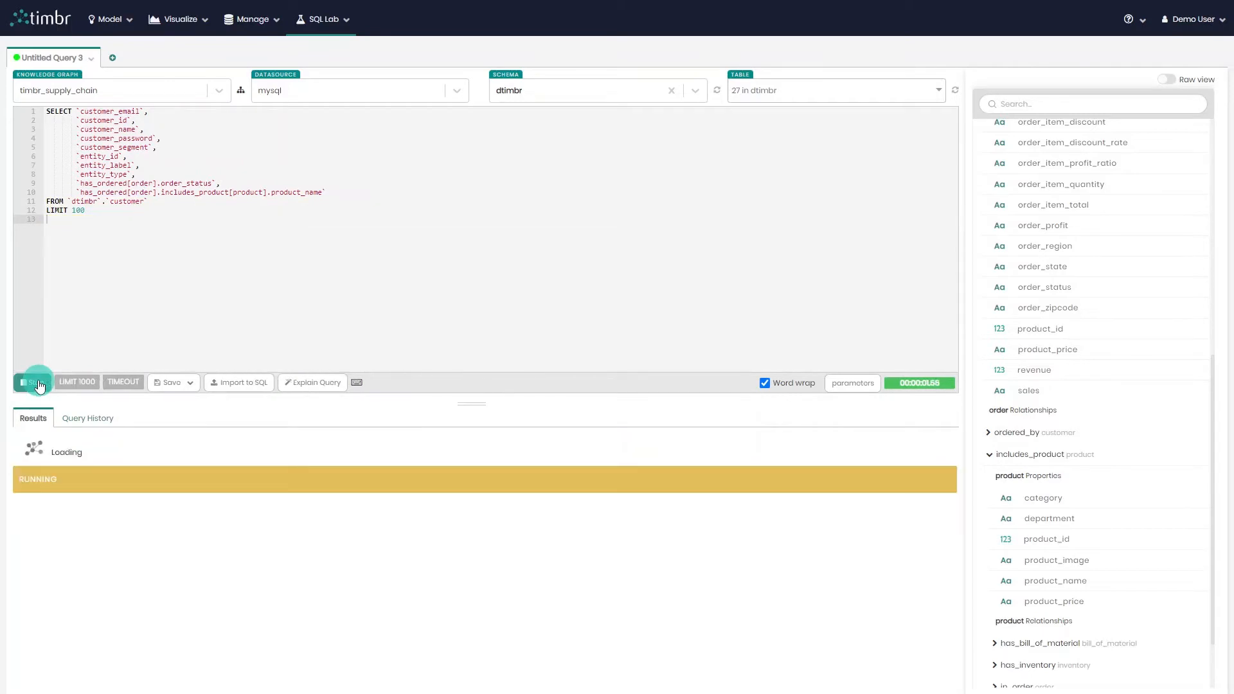
scroll(378, 545, down, 2)
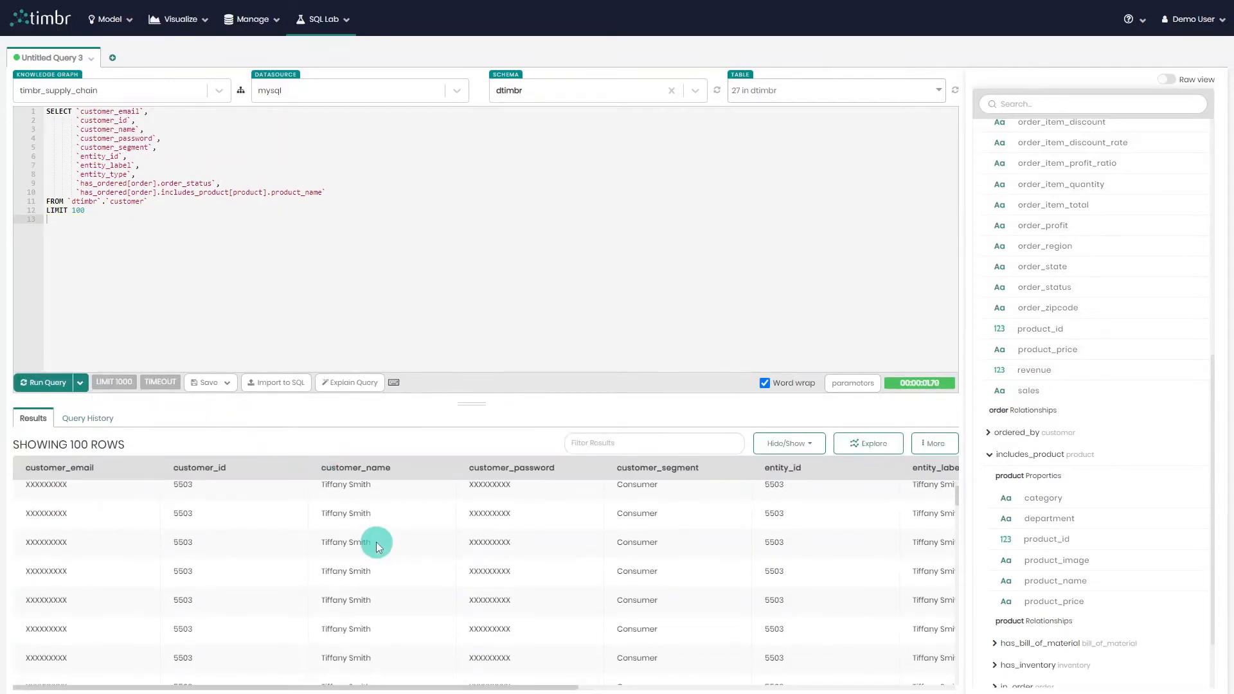
drag(394, 685, 797, 678)
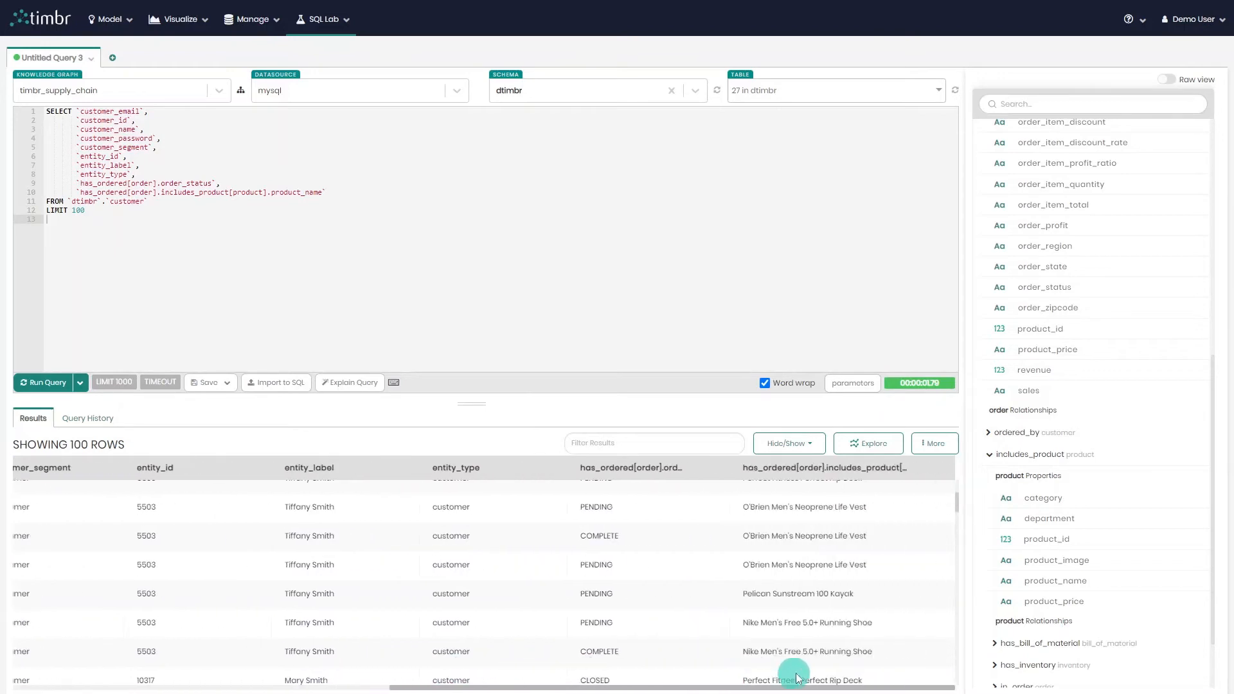
scroll(636, 562, up, 2)
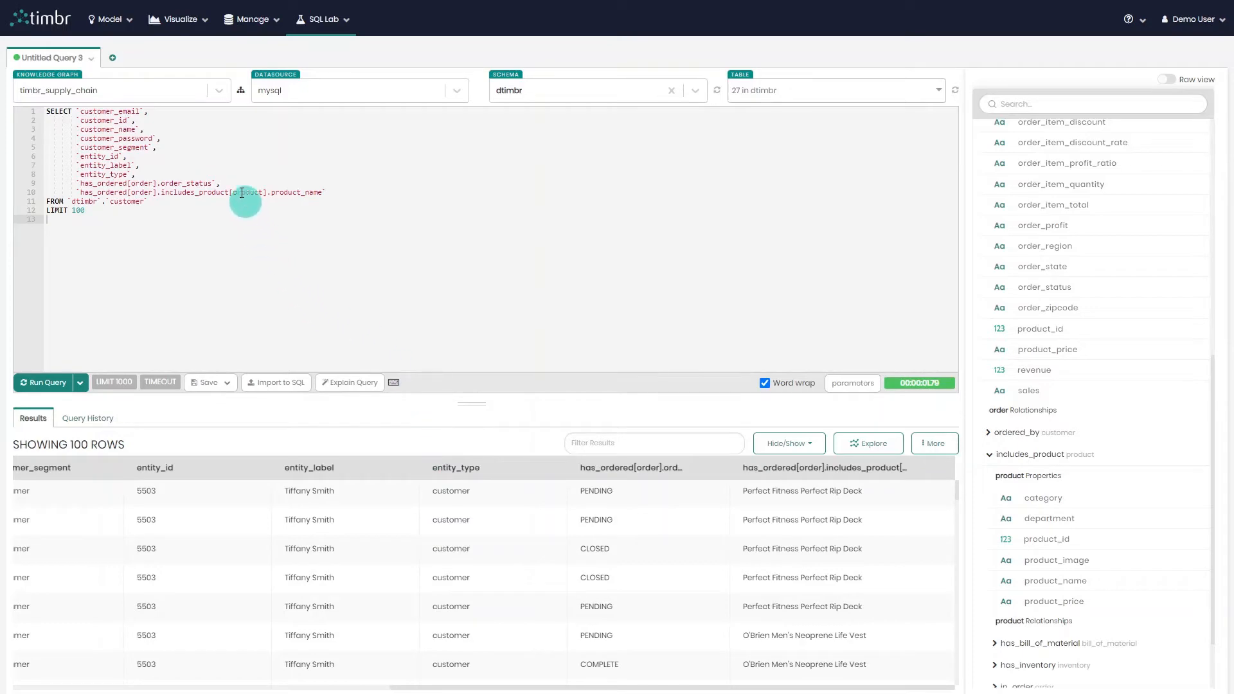
Open the timbr_supply_chain ontology graph, pan it and inspect the customer subtypes, then close it.
click(243, 93)
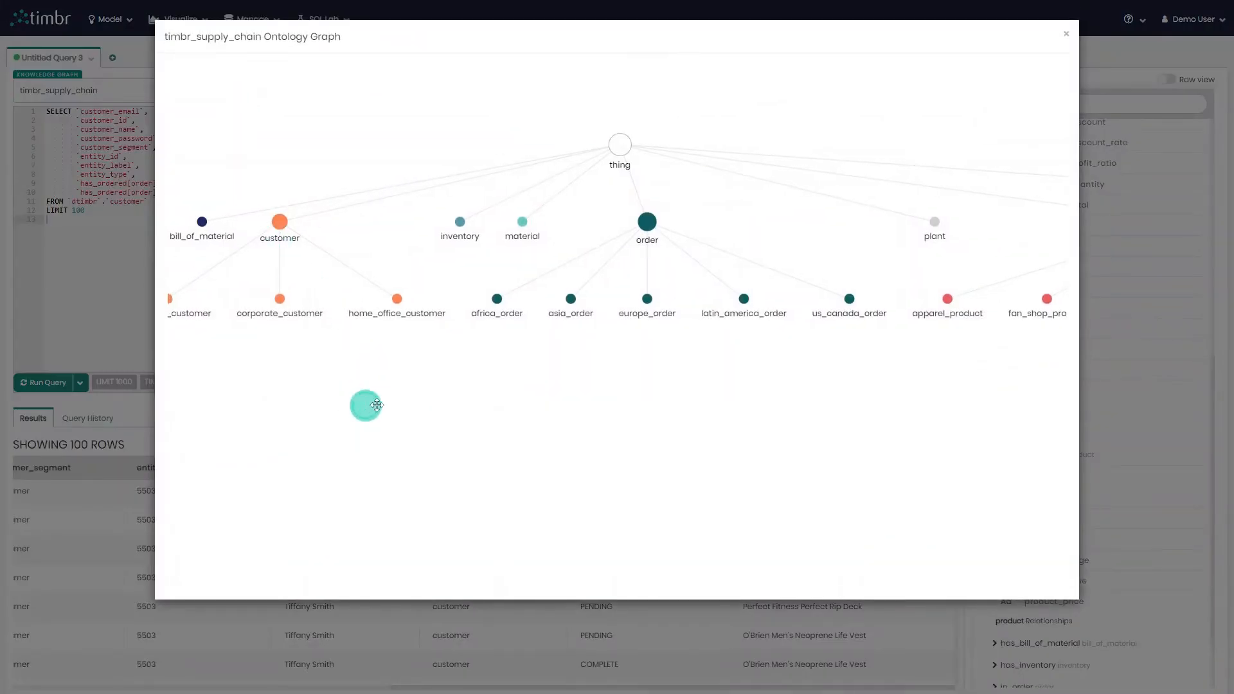
drag(376, 405, 488, 394)
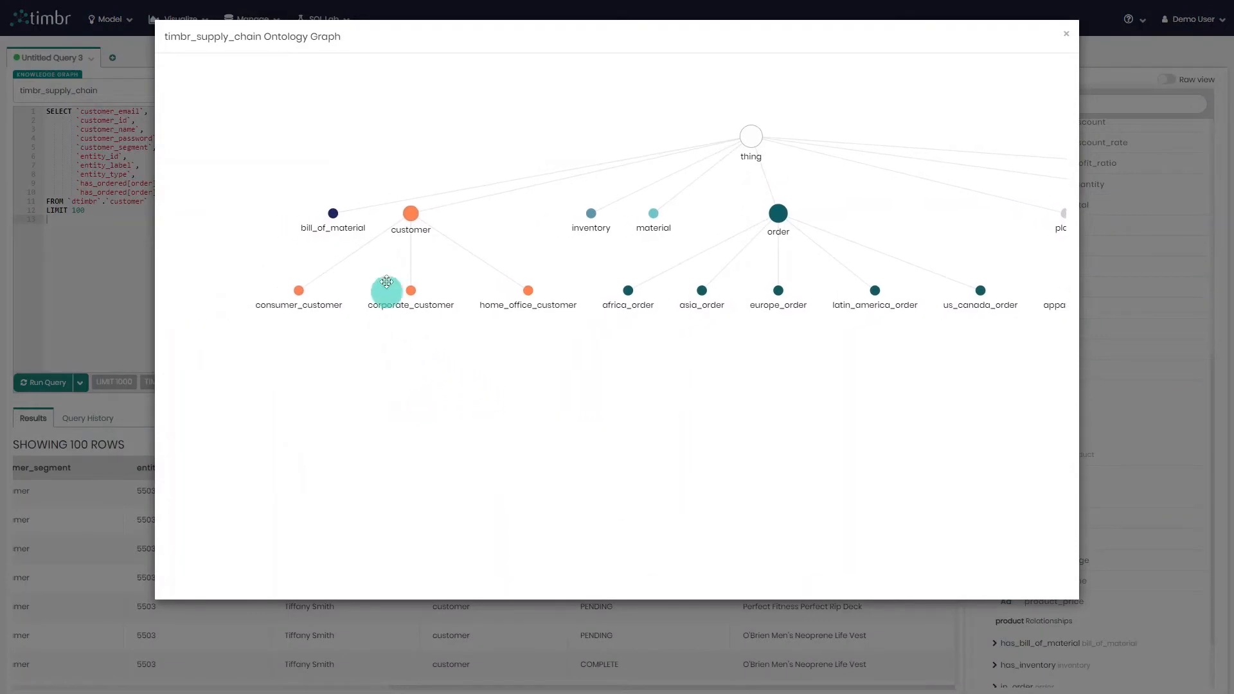
mouse_move(413, 217)
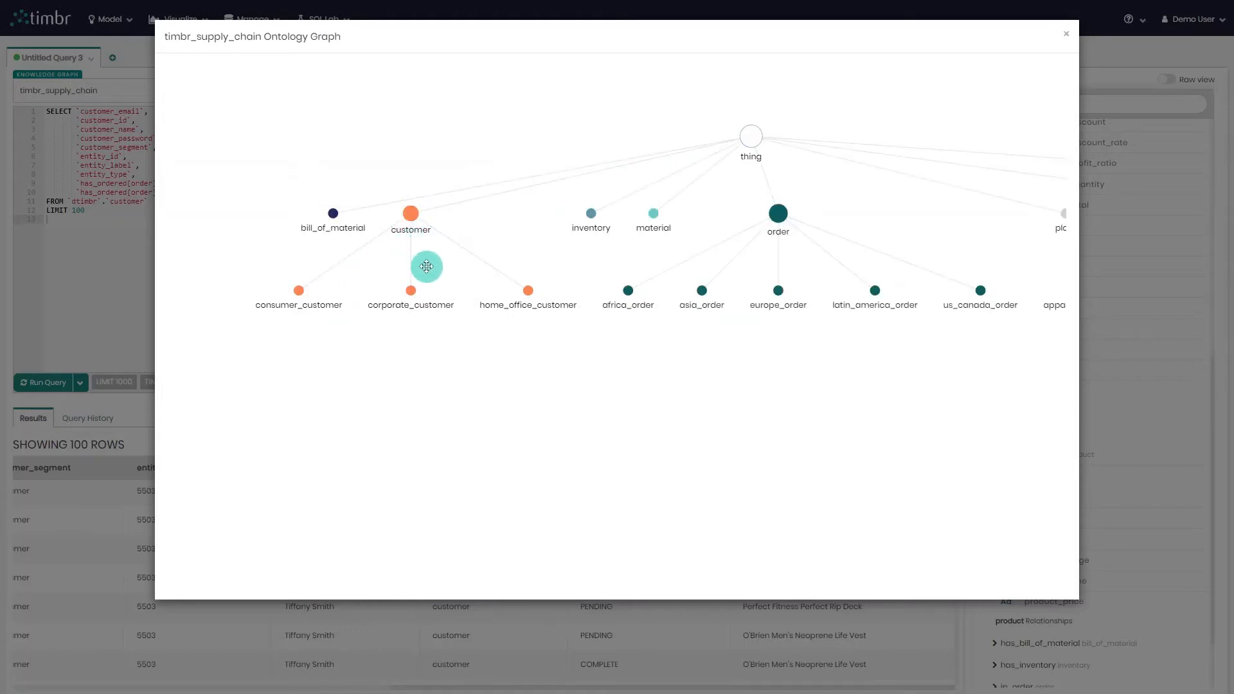
mouse_move(412, 297)
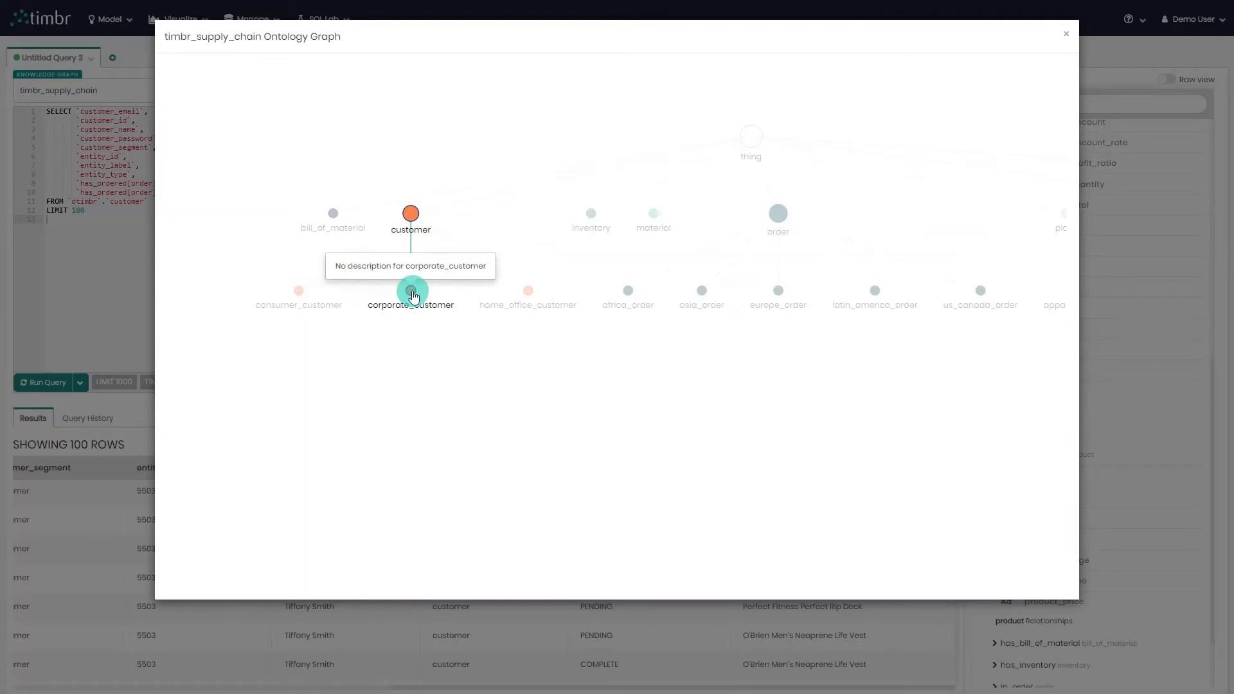
click(105, 264)
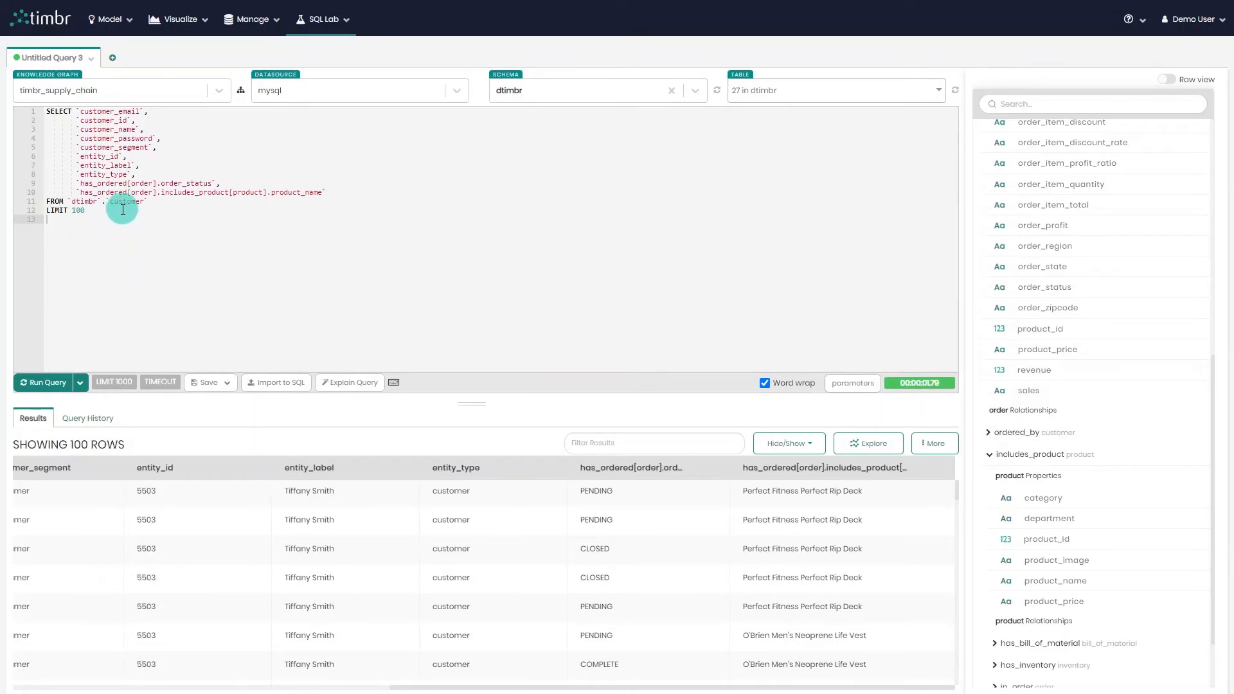
Replace the FROM table with corporate_customer and run the query.
text(co)
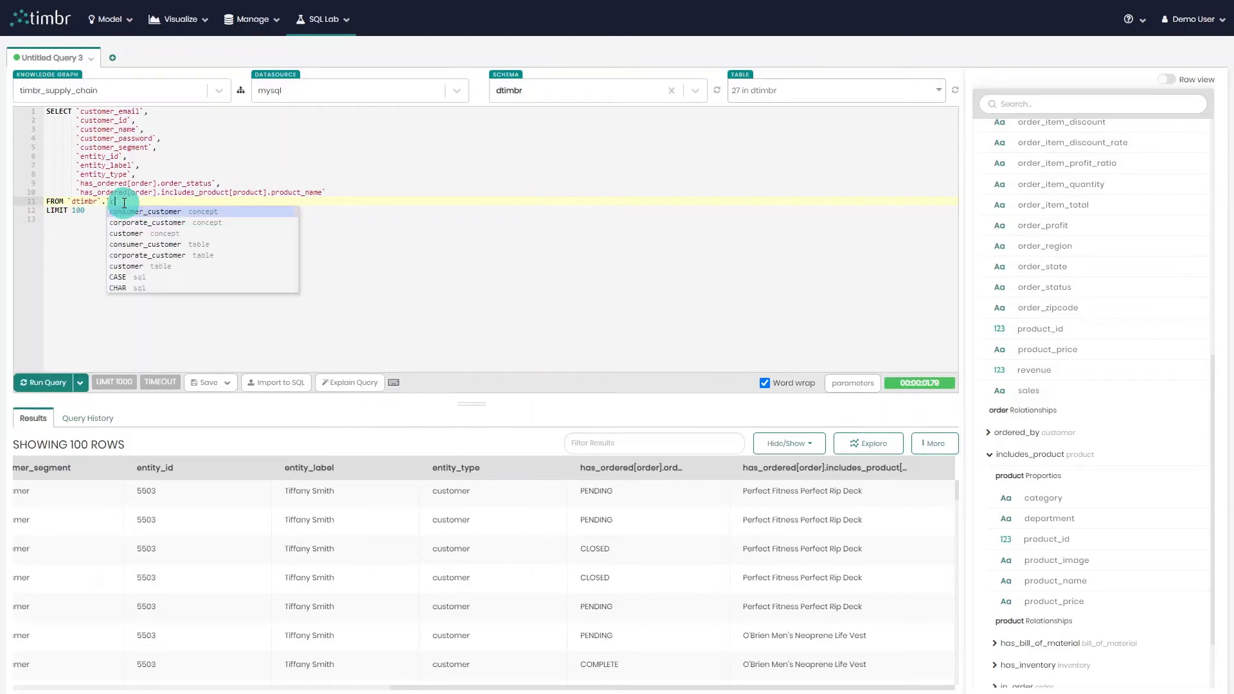
click(163, 212)
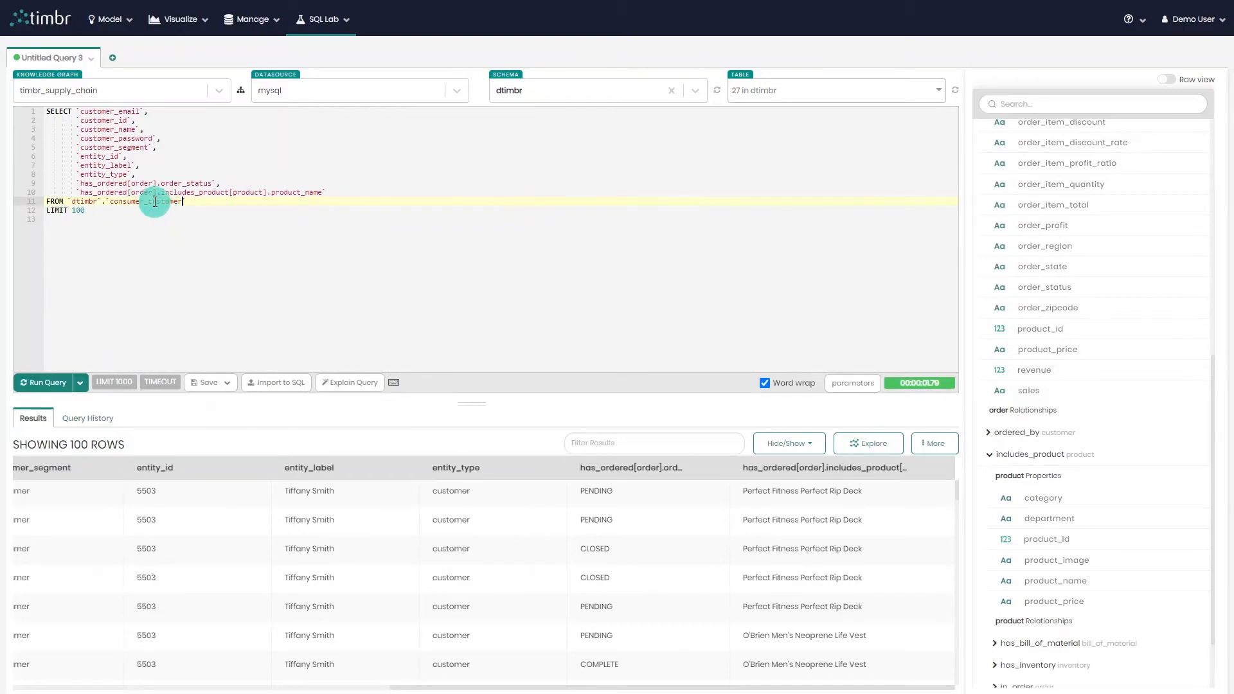
key(BackSpace)
key(BackSpace)
key(BackSpace)
key(BackSpace)
key(BackSpace)
key(BackSpace)
key(BackSpace)
key(BackSpace)
key(BackSpace)
key(BackSpace)
key(BackSpace)
key(BackSpace)
key(BackSpace)
key(BackSpace)
key(BackSpace)
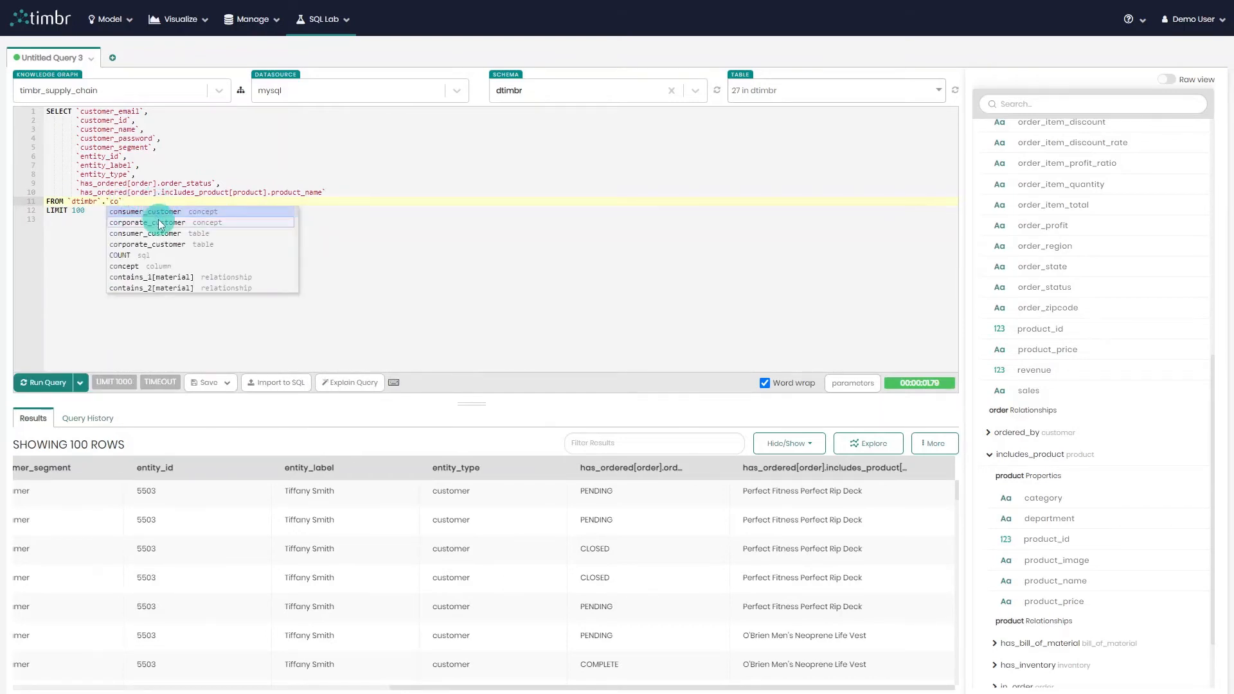
click(161, 222)
click(42, 383)
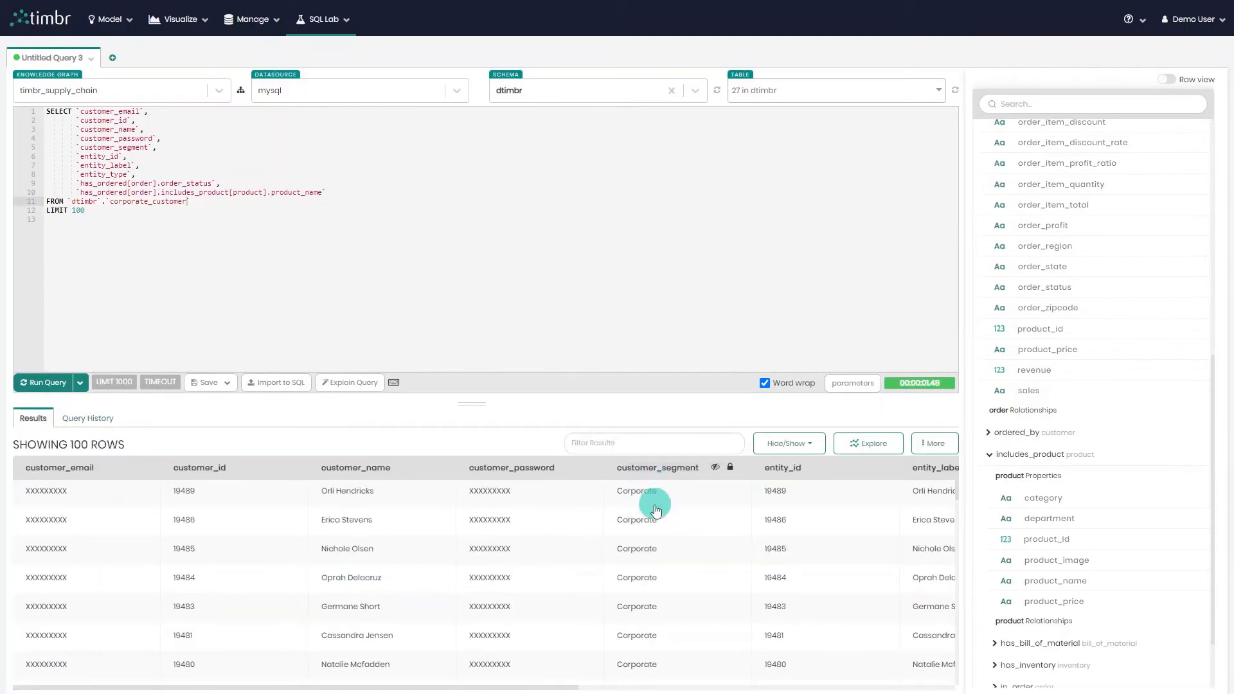
scroll(656, 510, down, 1)
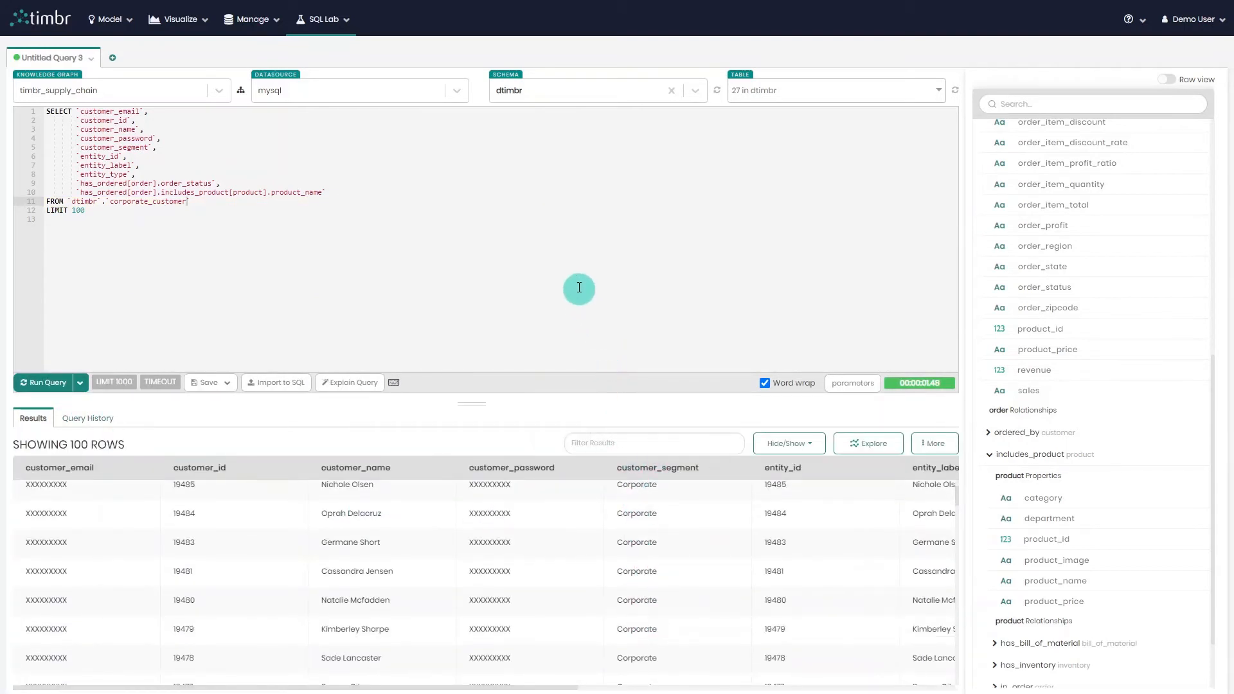
Switch the schema selector to vtimbr and open the query save options.
click(566, 94)
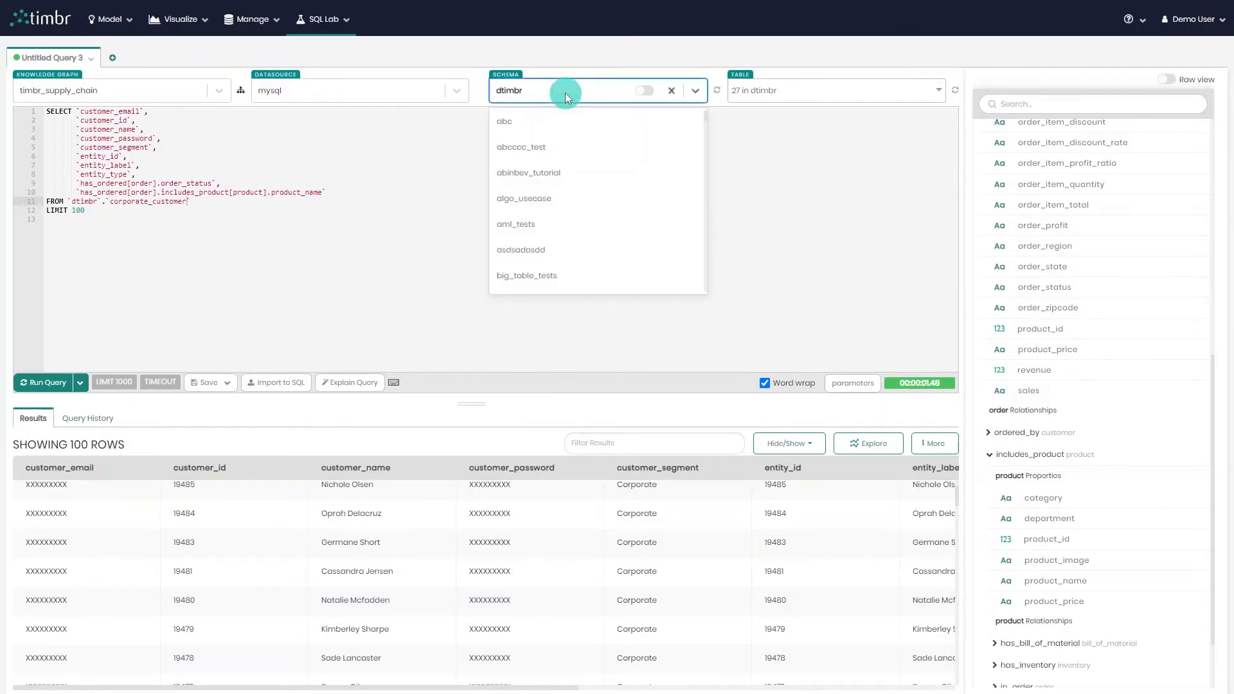
text(vt)
click(574, 126)
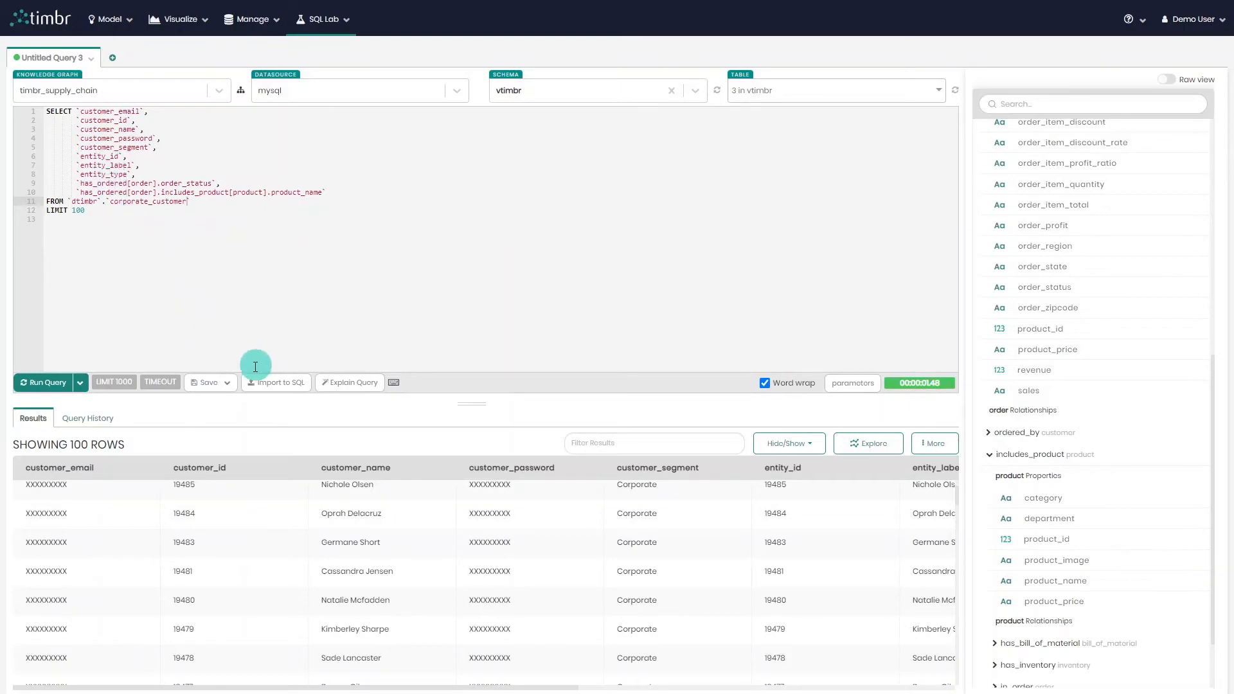
click(227, 385)
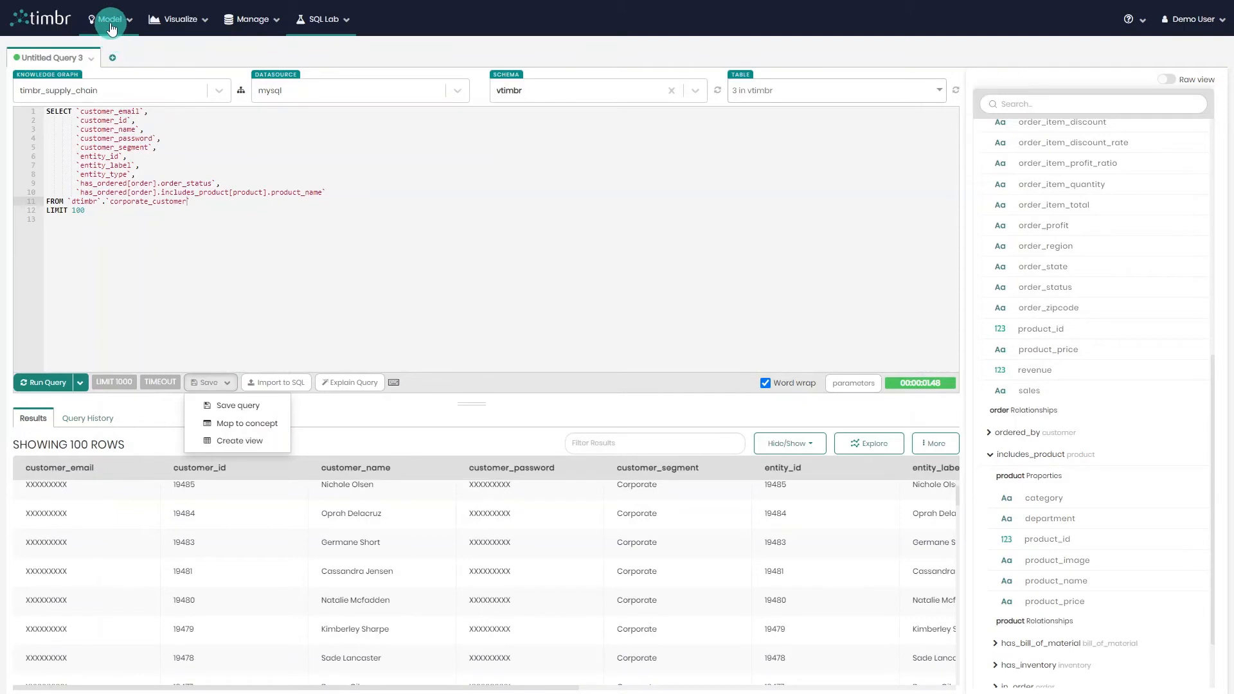
Open Ontology Views, filter the knowledge graphs by "sup" and open the timbr_supply_chain views.
click(111, 25)
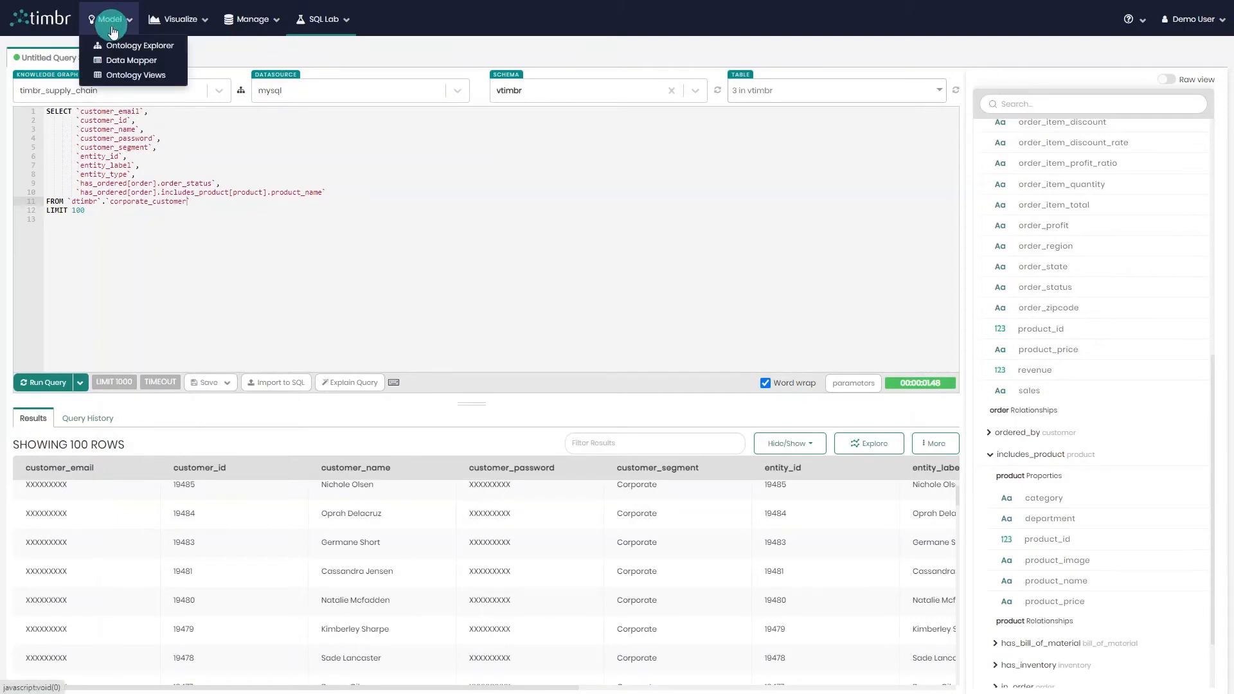
click(136, 75)
click(786, 122)
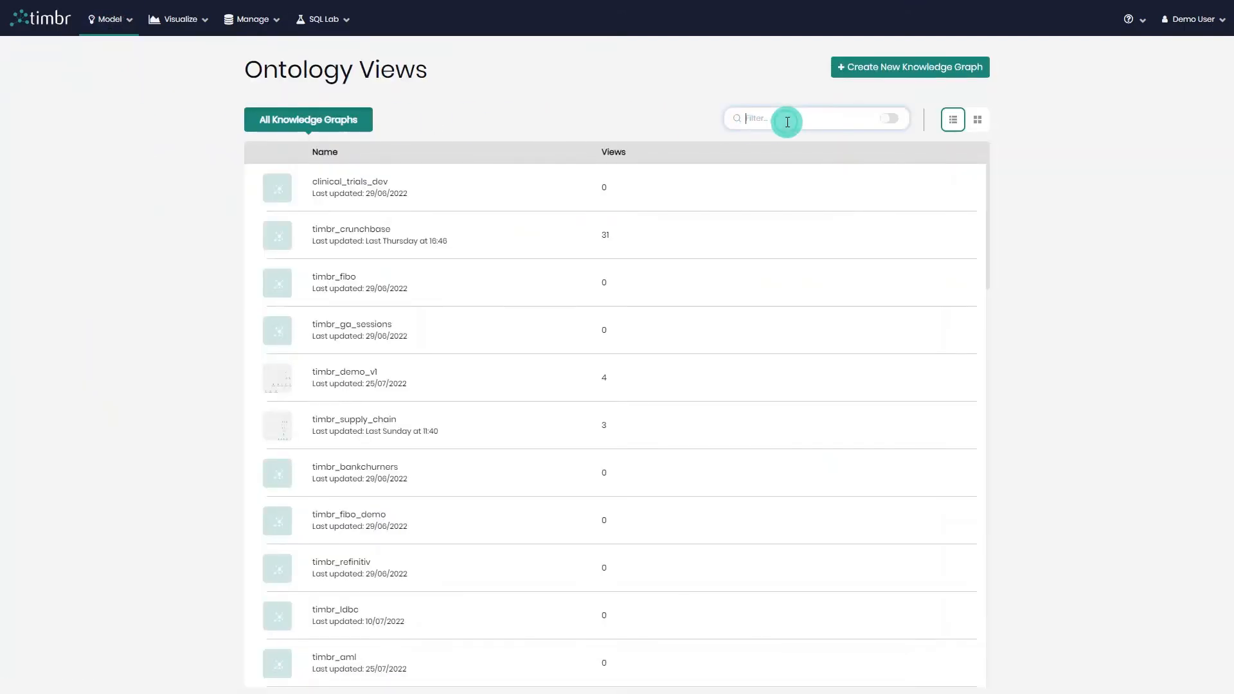
text(supply)
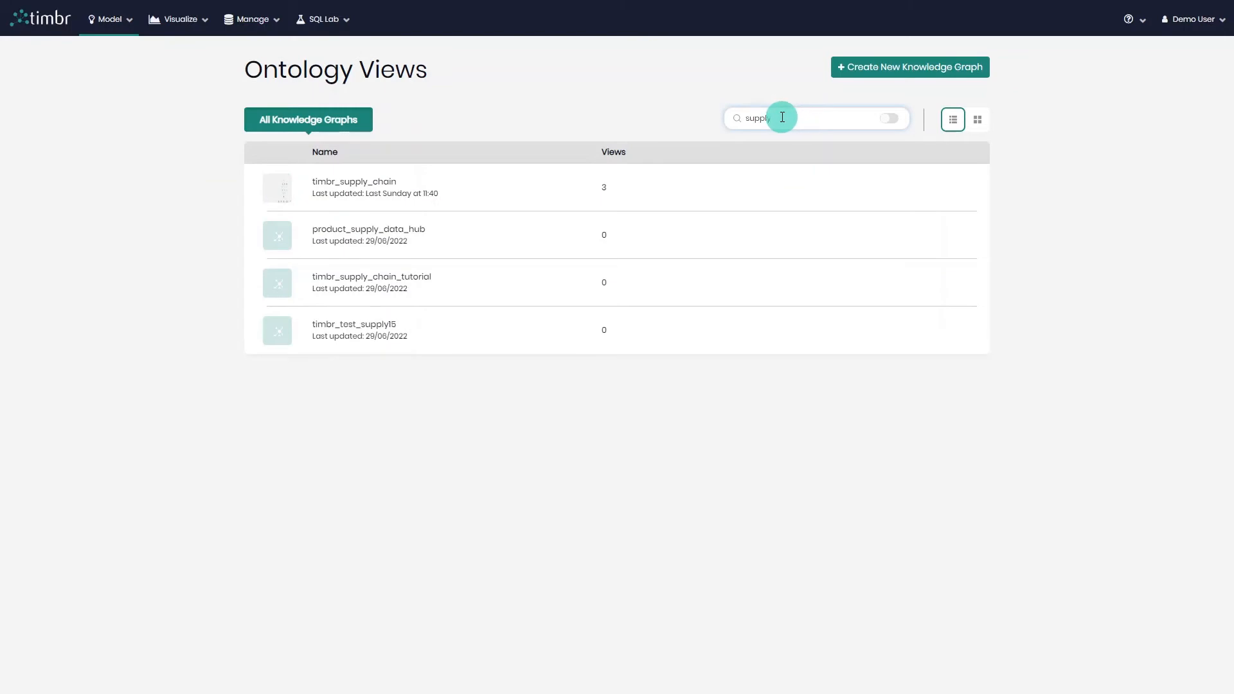
click(410, 186)
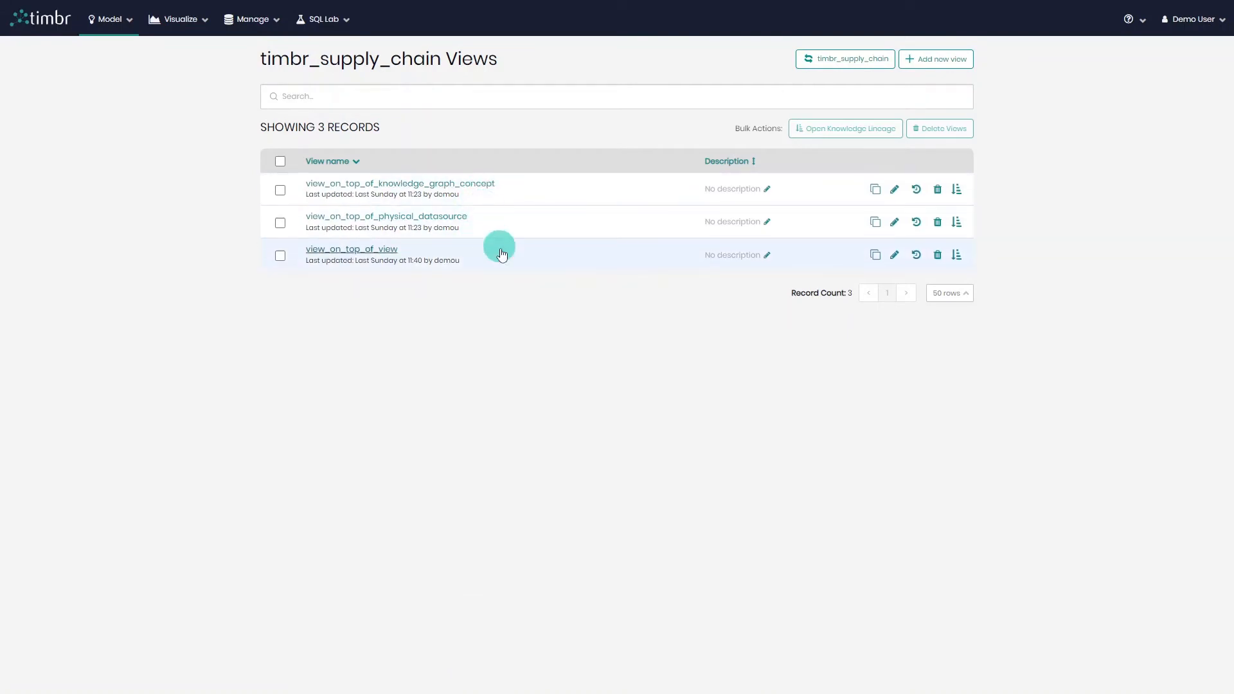
Inspect the view_on_top_of_physical_datasource query and its knowledge lineage, closing both without changes.
click(876, 193)
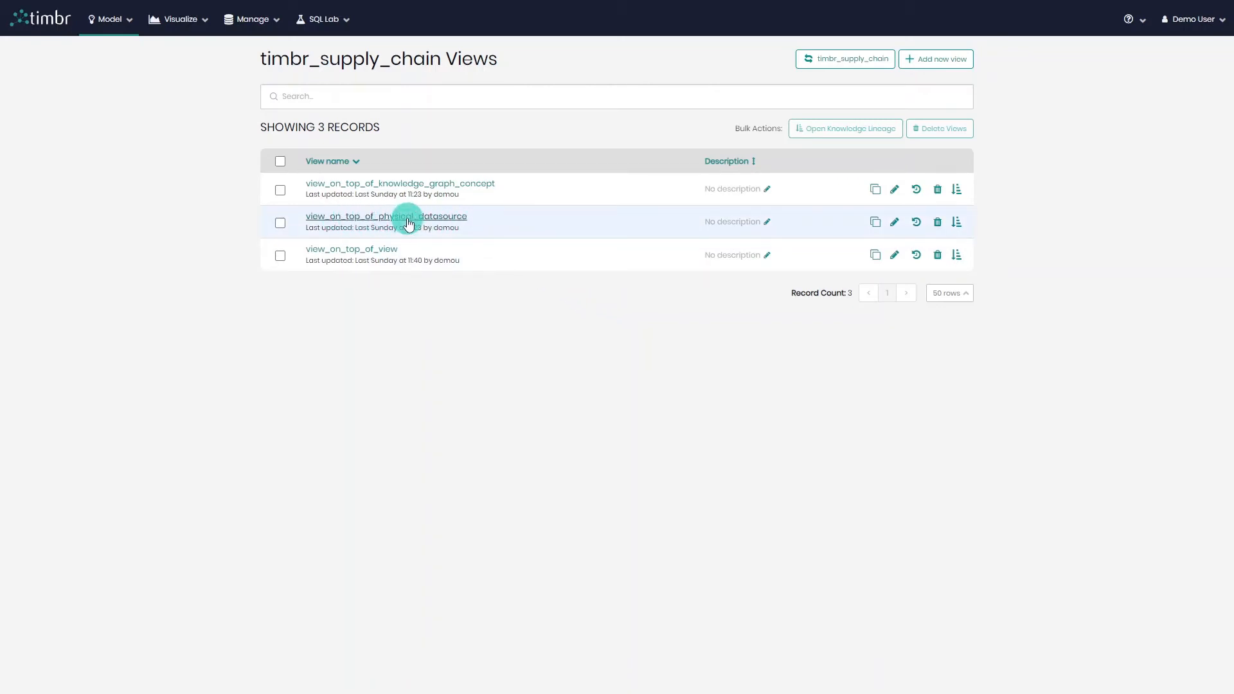
click(409, 223)
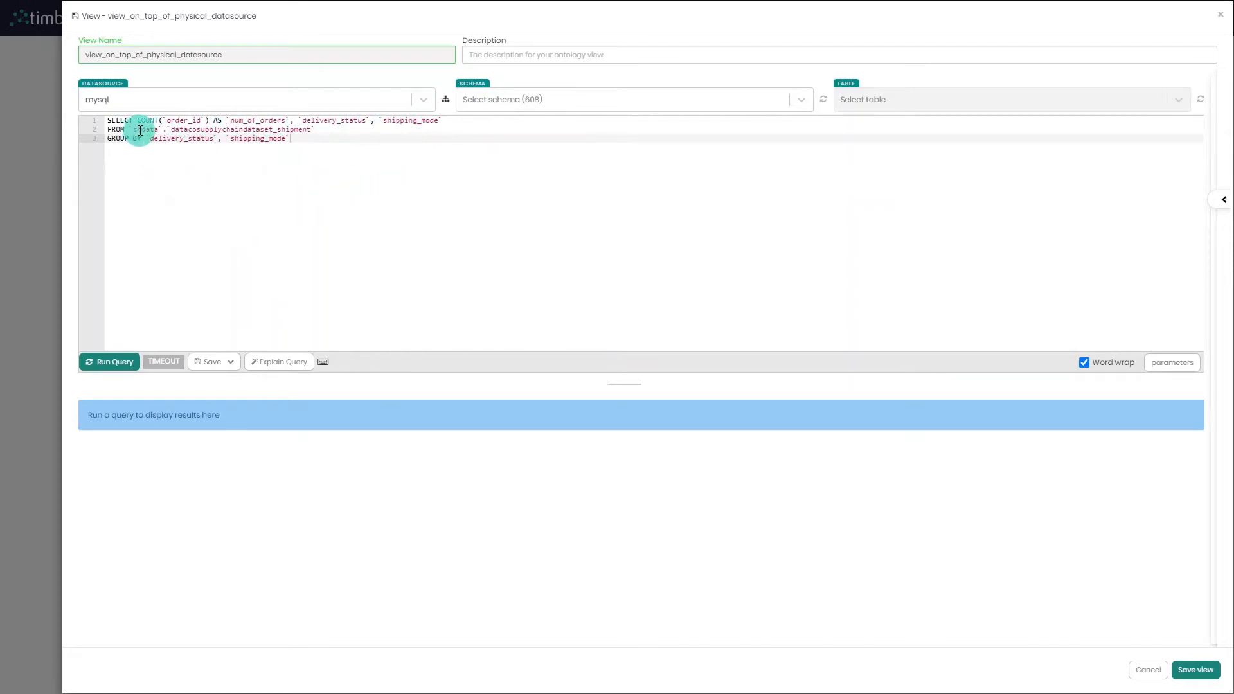
click(240, 130)
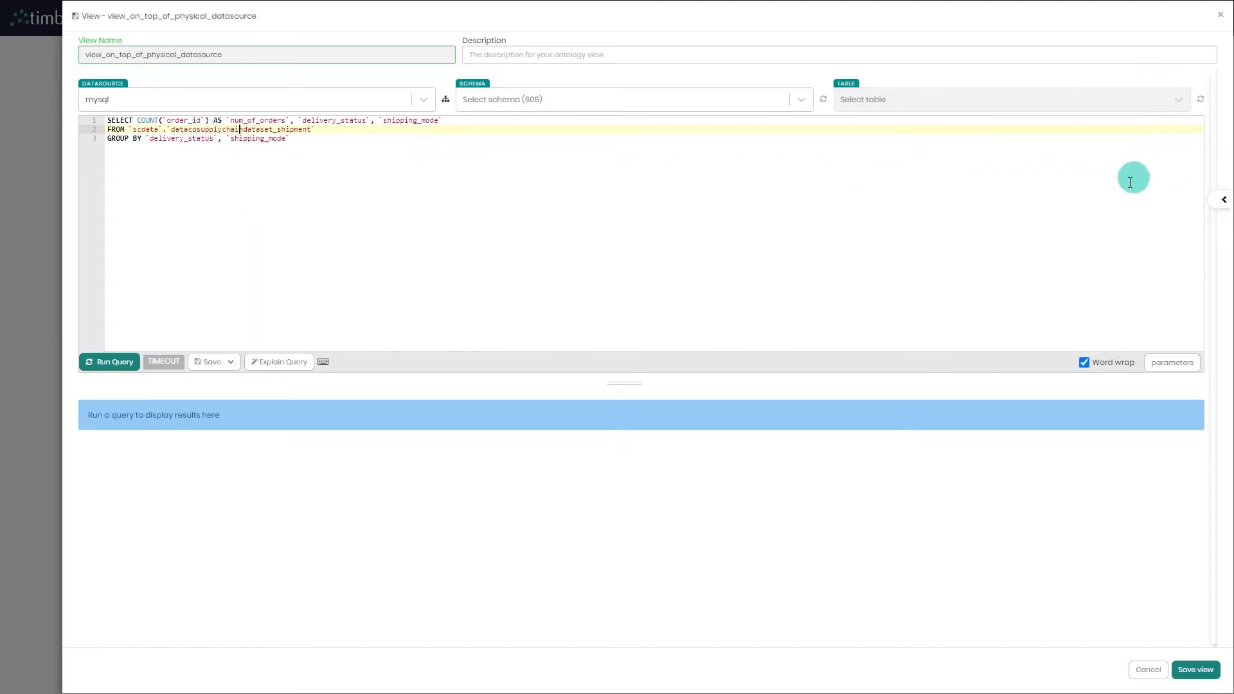
click(1220, 21)
click(768, 275)
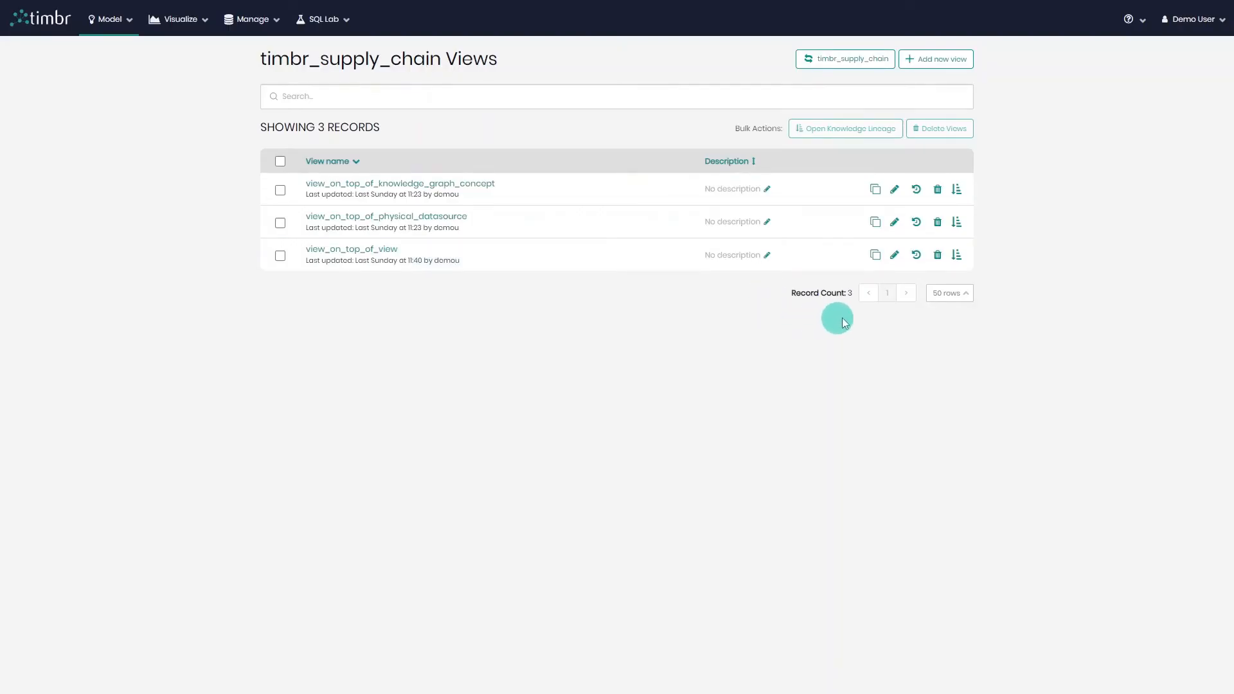
click(958, 225)
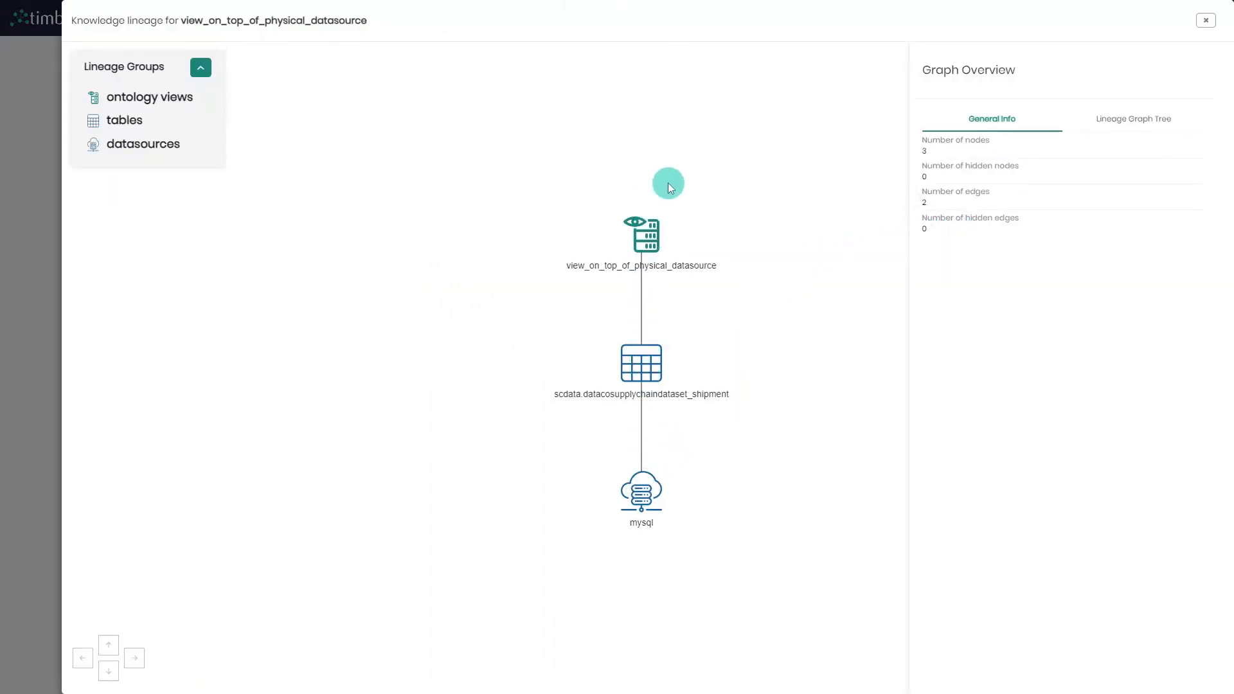
click(1204, 21)
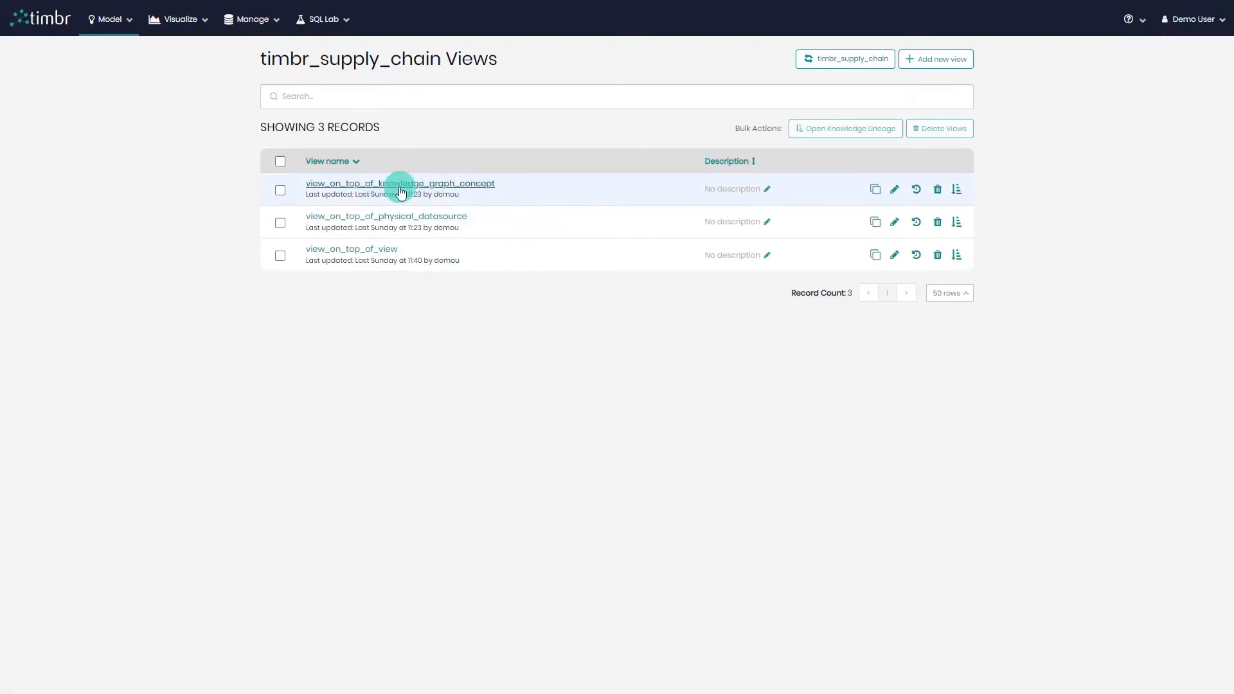
Open view_on_top_of_knowledge_graph_concept, examine its explained query, and close the view without saving.
click(441, 190)
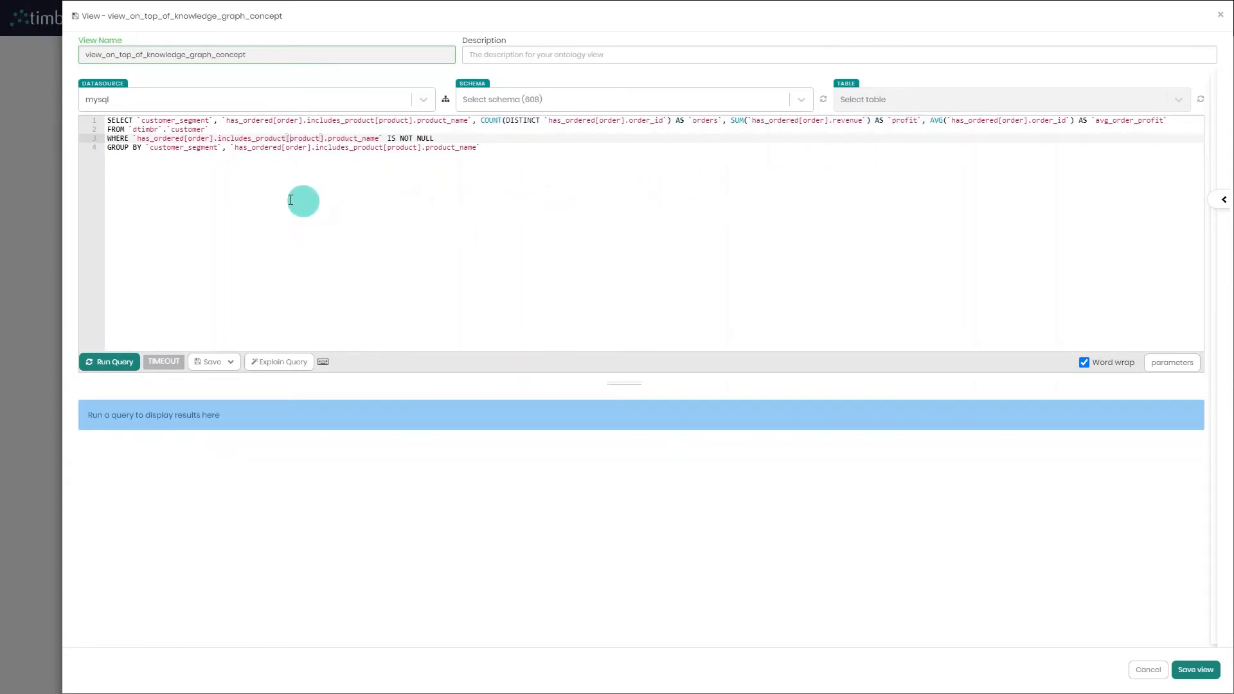
click(138, 130)
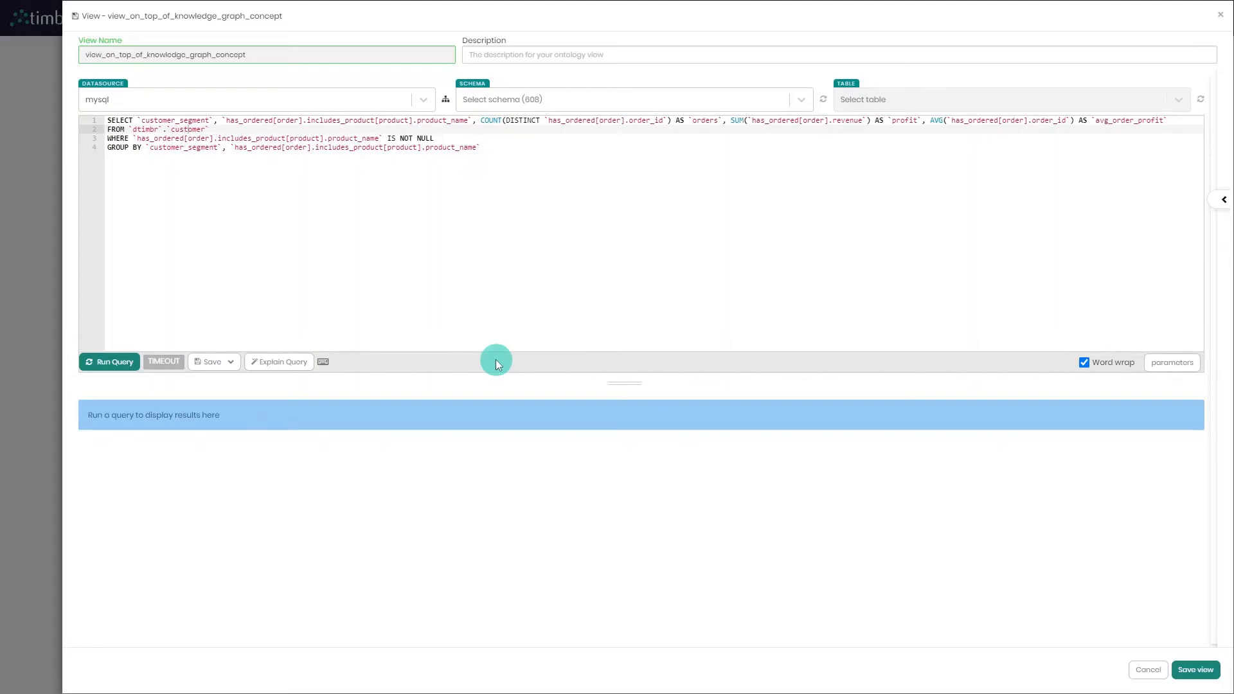
click(287, 364)
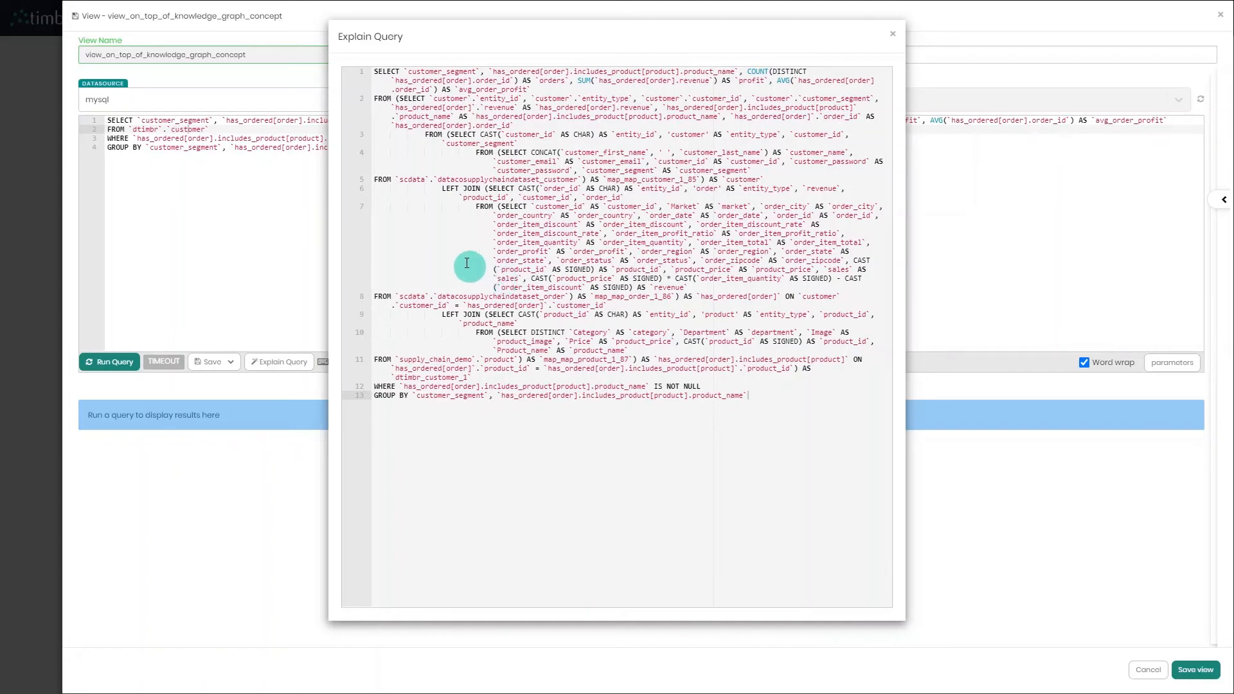
click(445, 188)
click(458, 315)
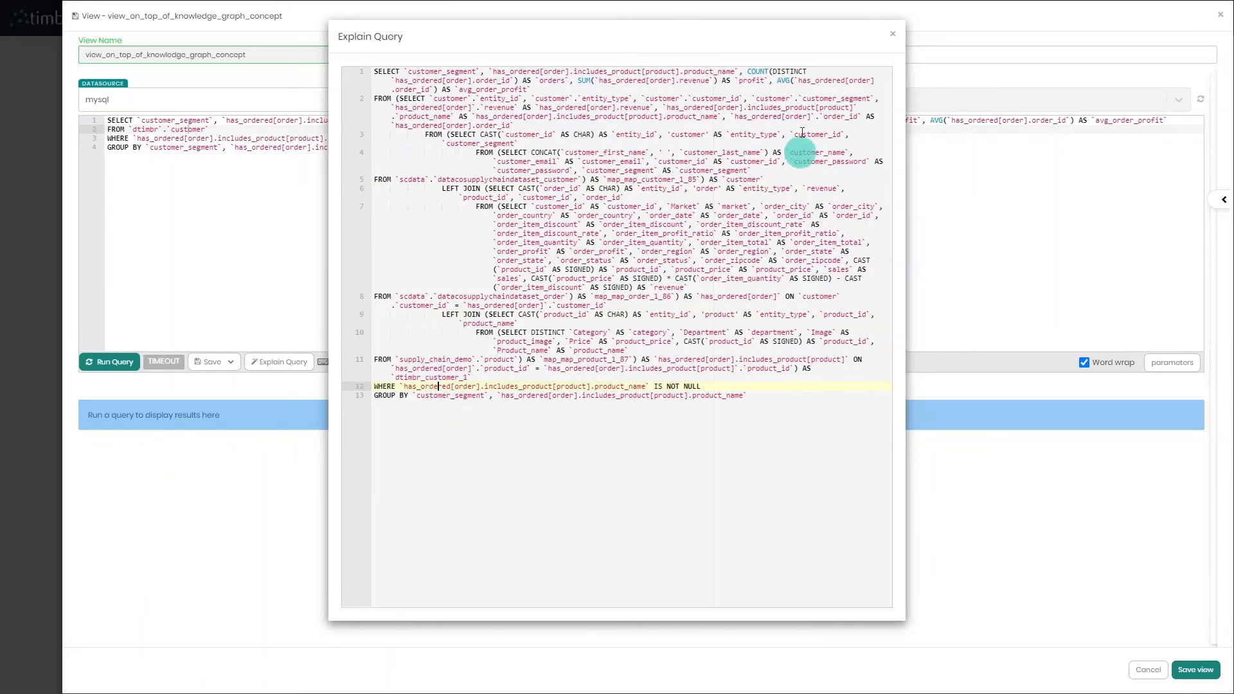
click(893, 34)
click(1220, 14)
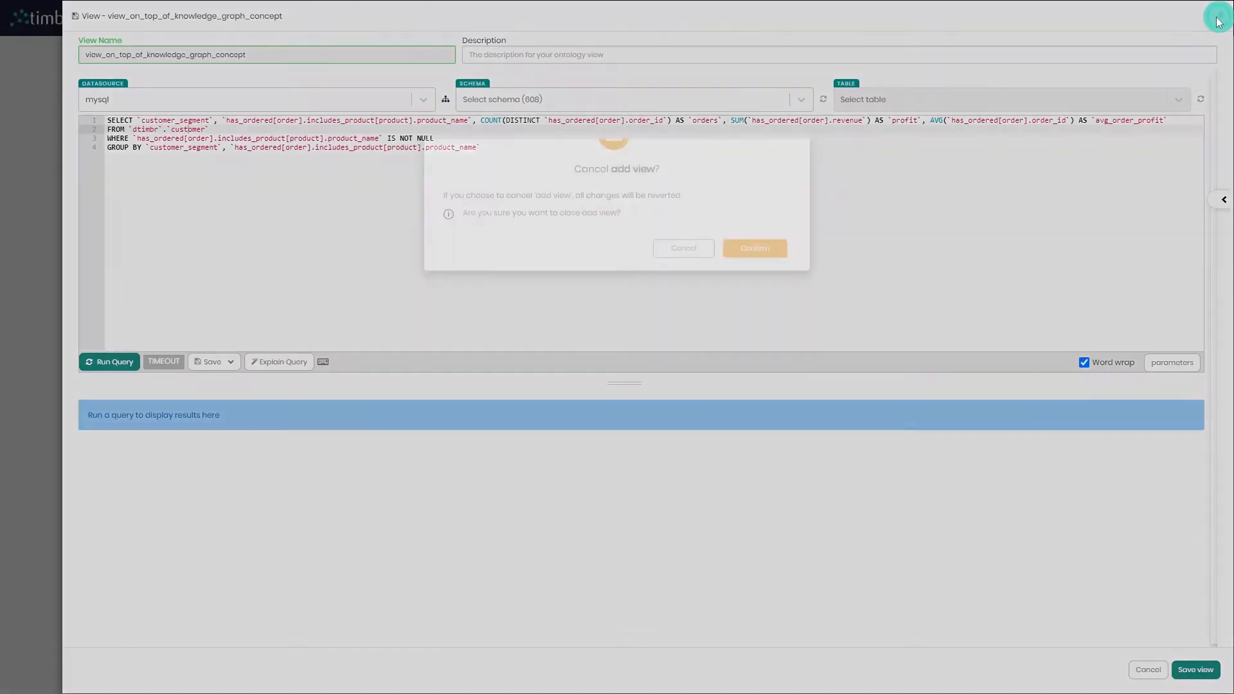
click(762, 277)
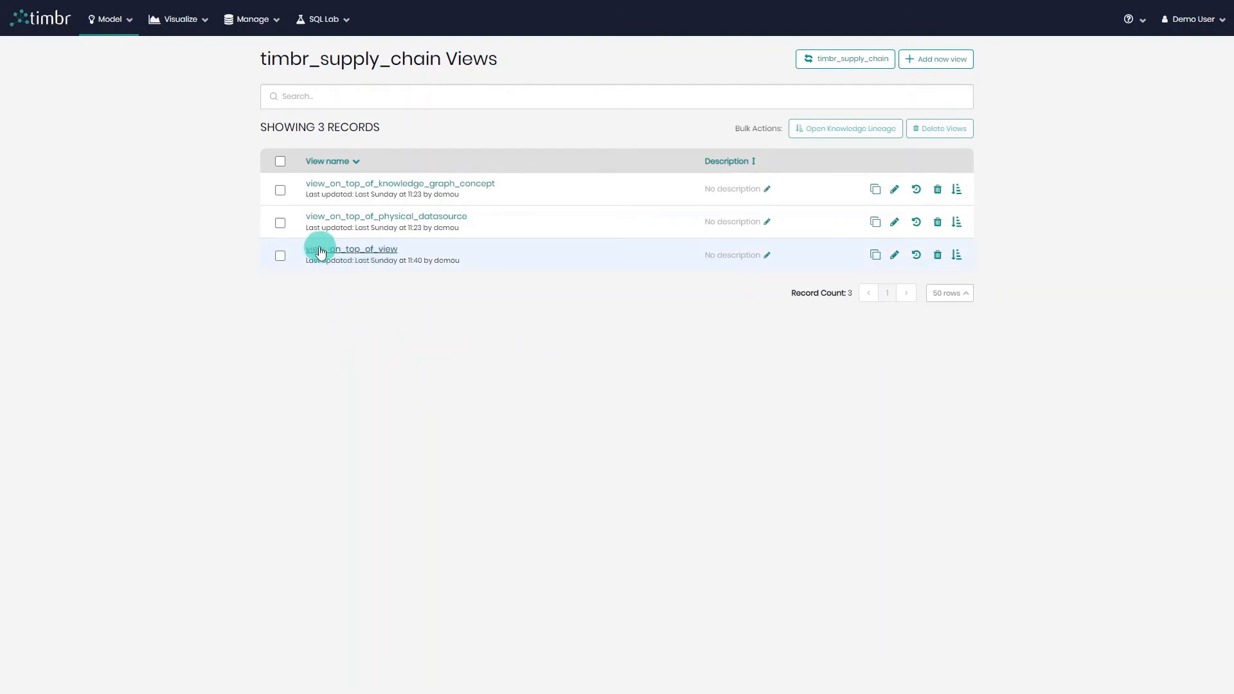
Open view_on_top_of_view, examine its explained query, and close the view without saving.
click(370, 251)
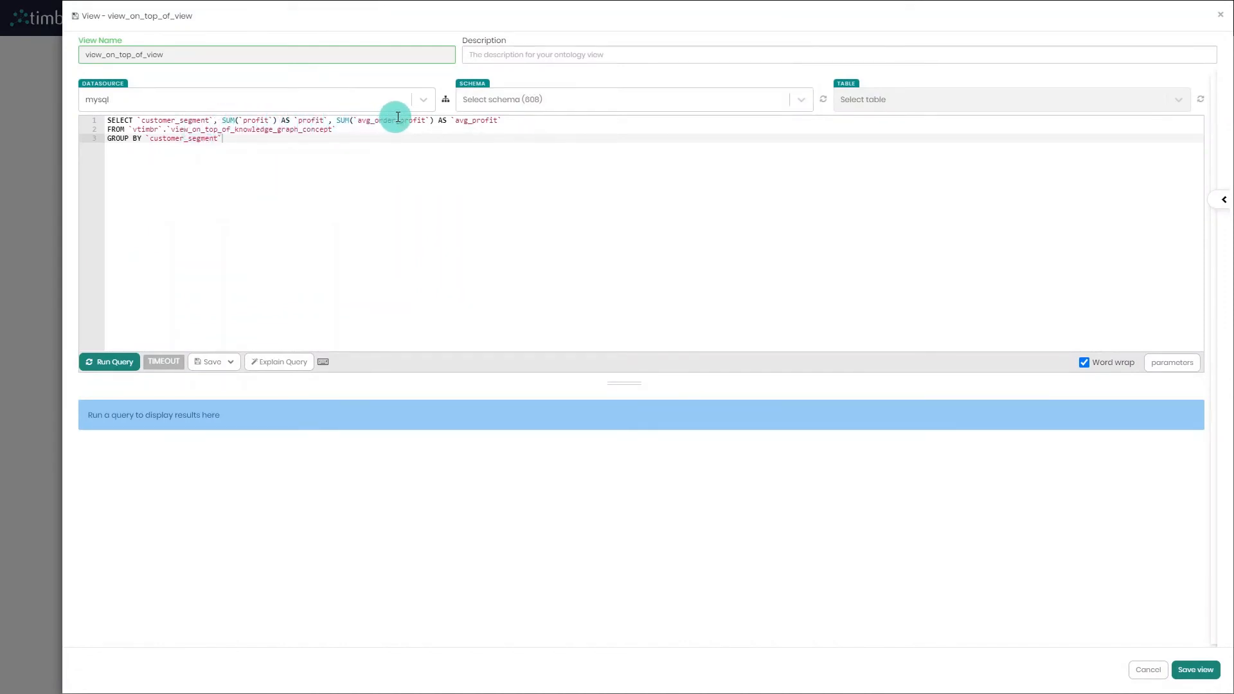
click(151, 129)
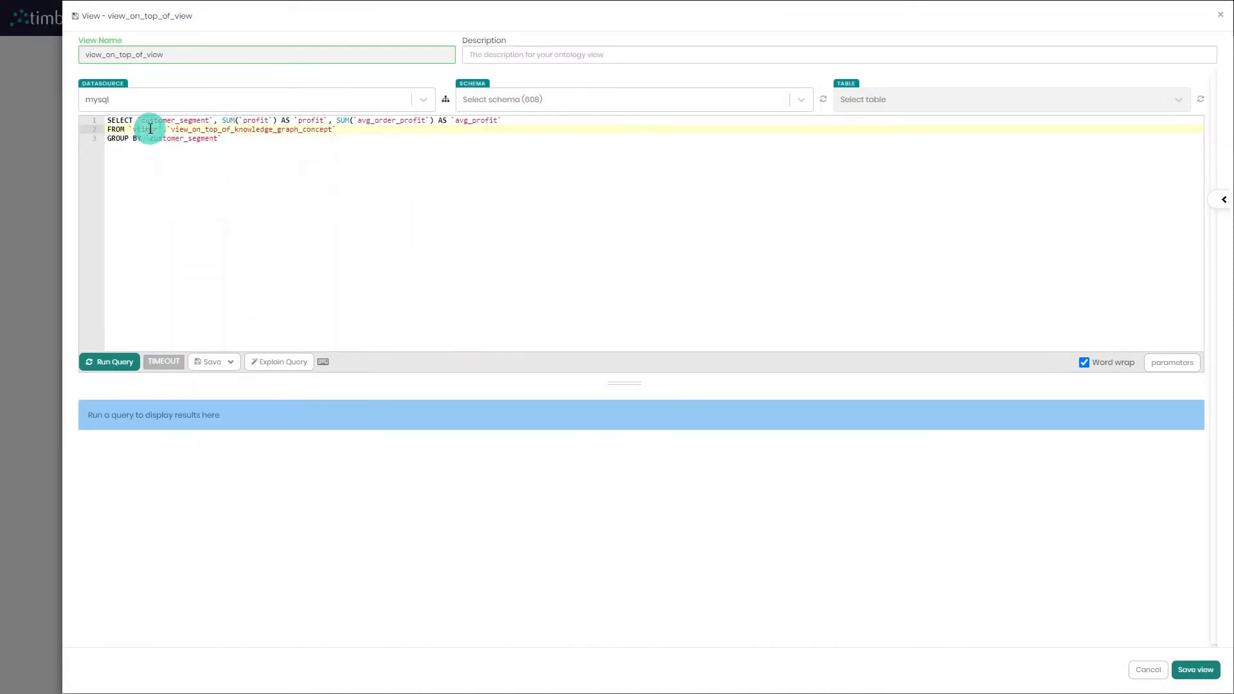
click(257, 129)
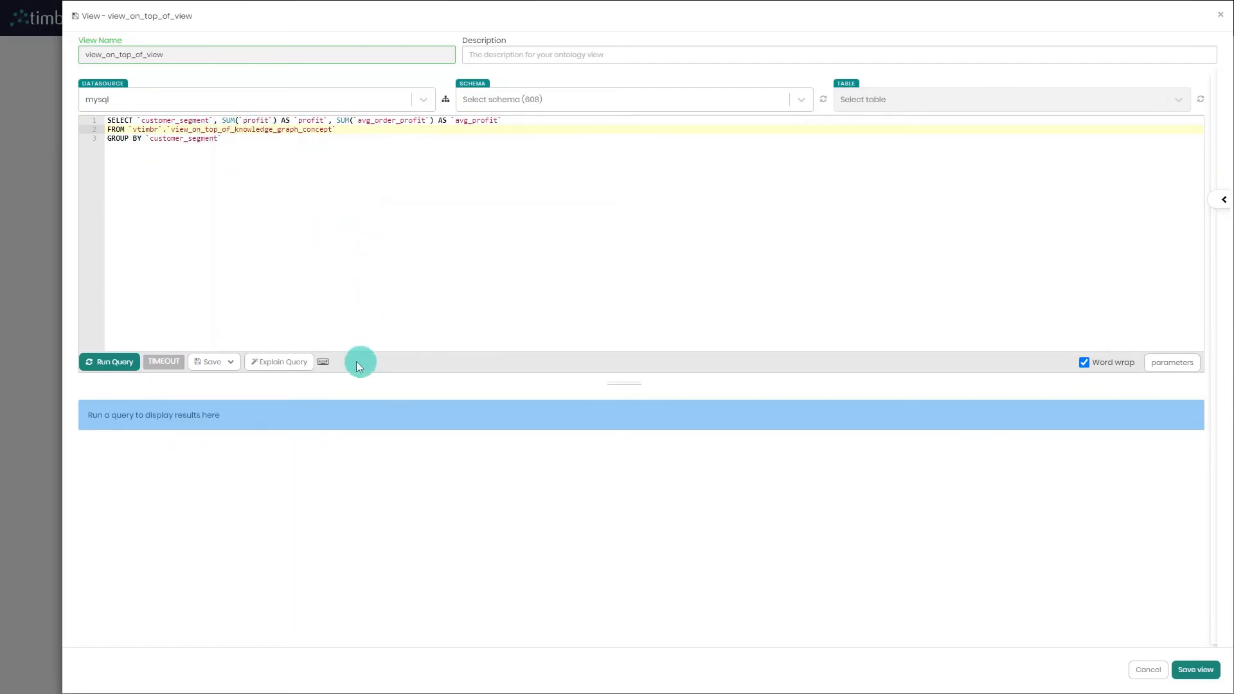
click(290, 370)
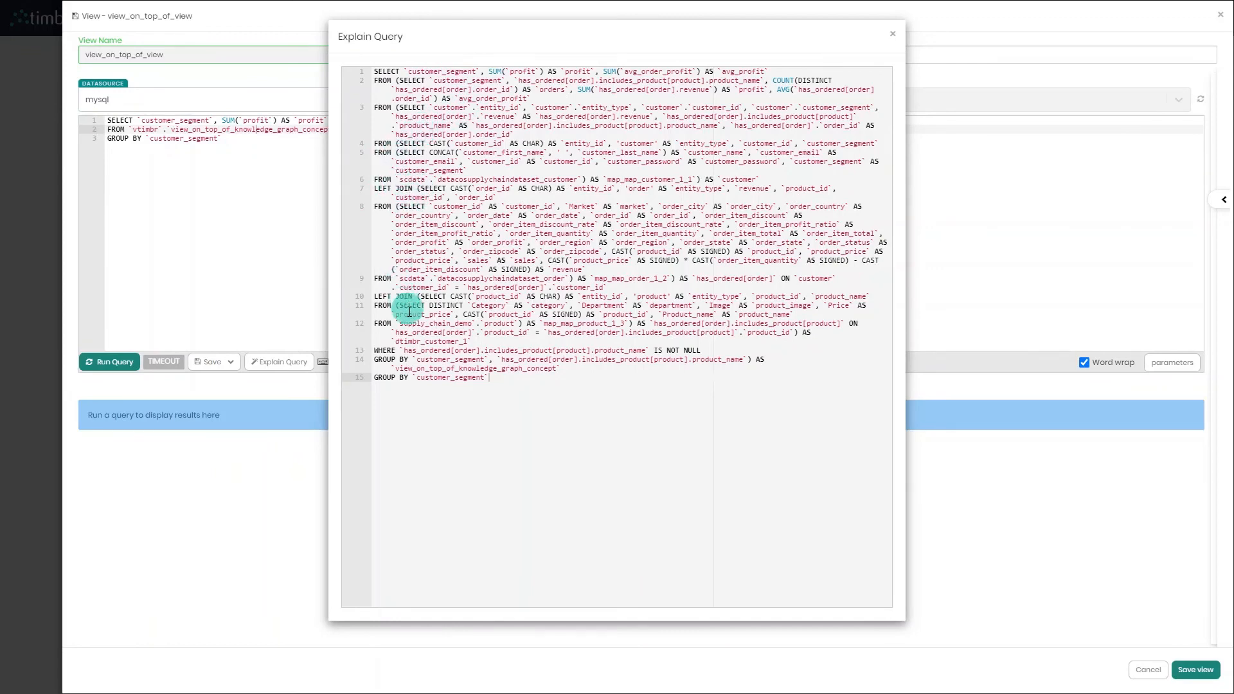
click(894, 41)
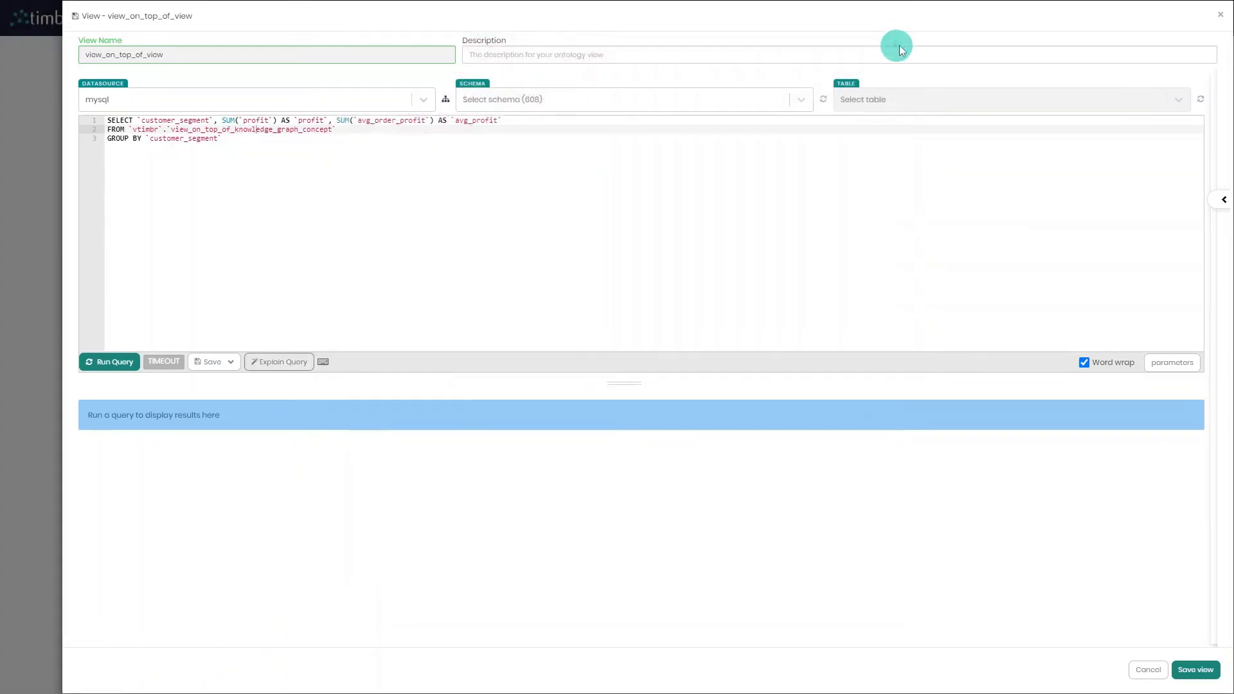
click(1219, 14)
click(753, 275)
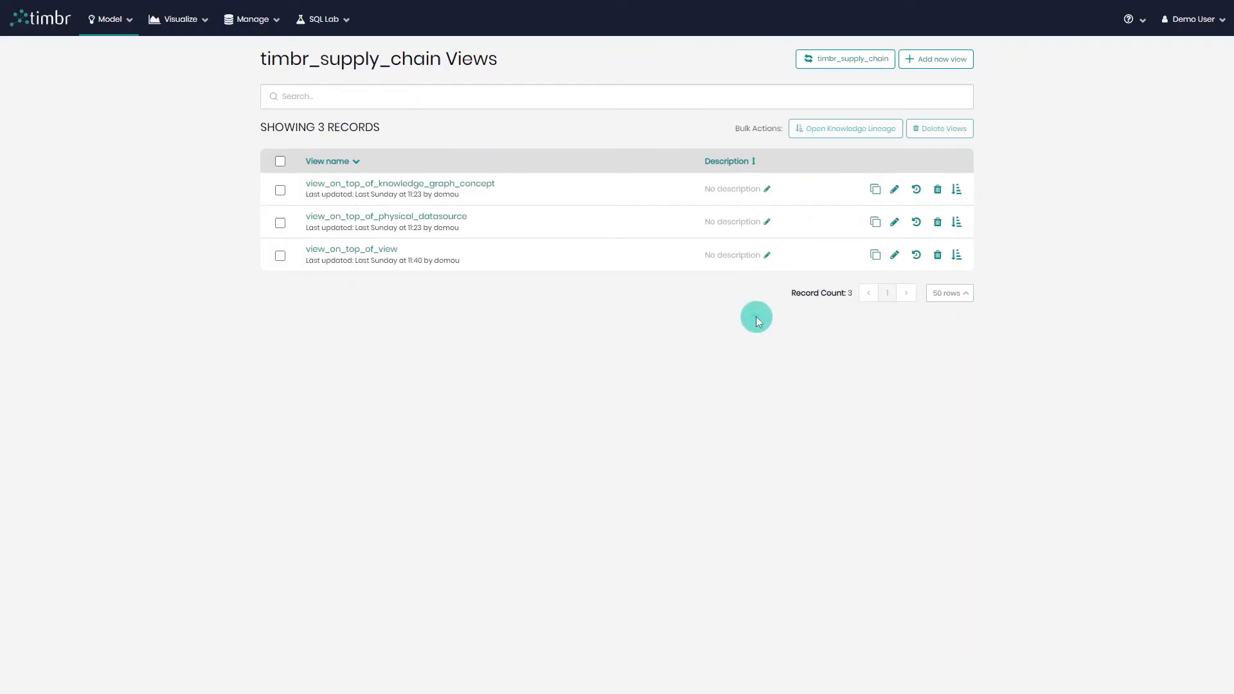
Open the knowledge lineage of view_on_top_of_view, examine the graph, then close it.
click(957, 257)
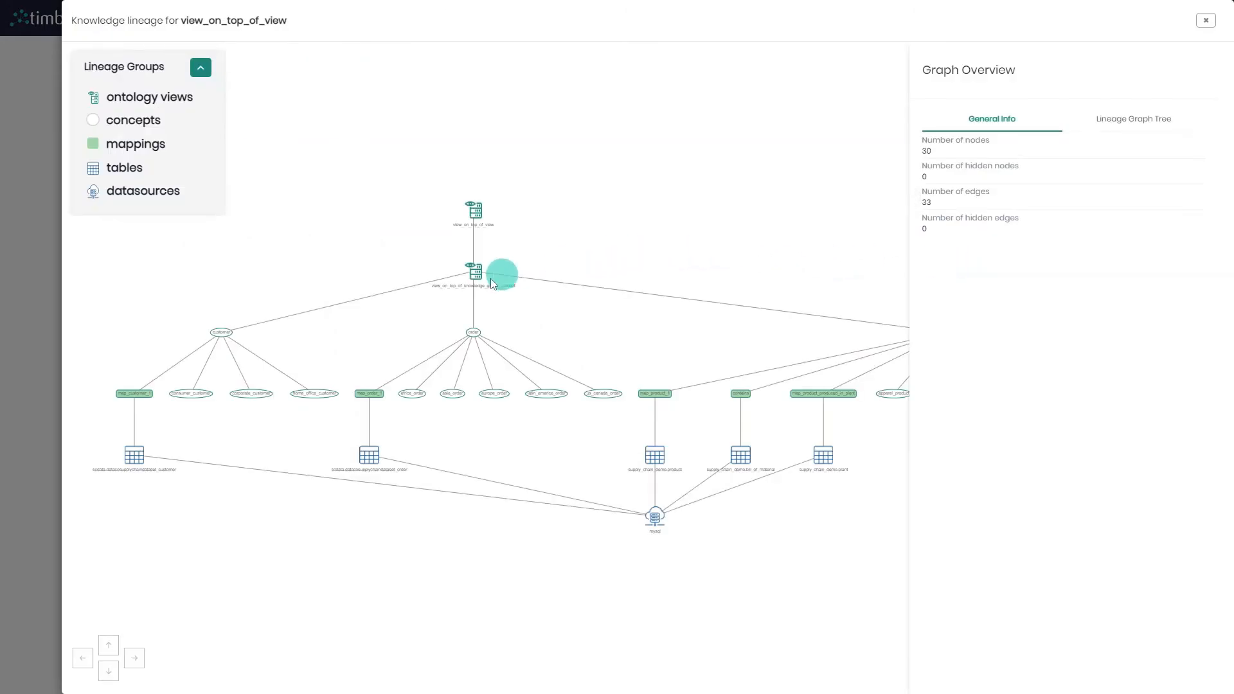
scroll(432, 256, up, 3)
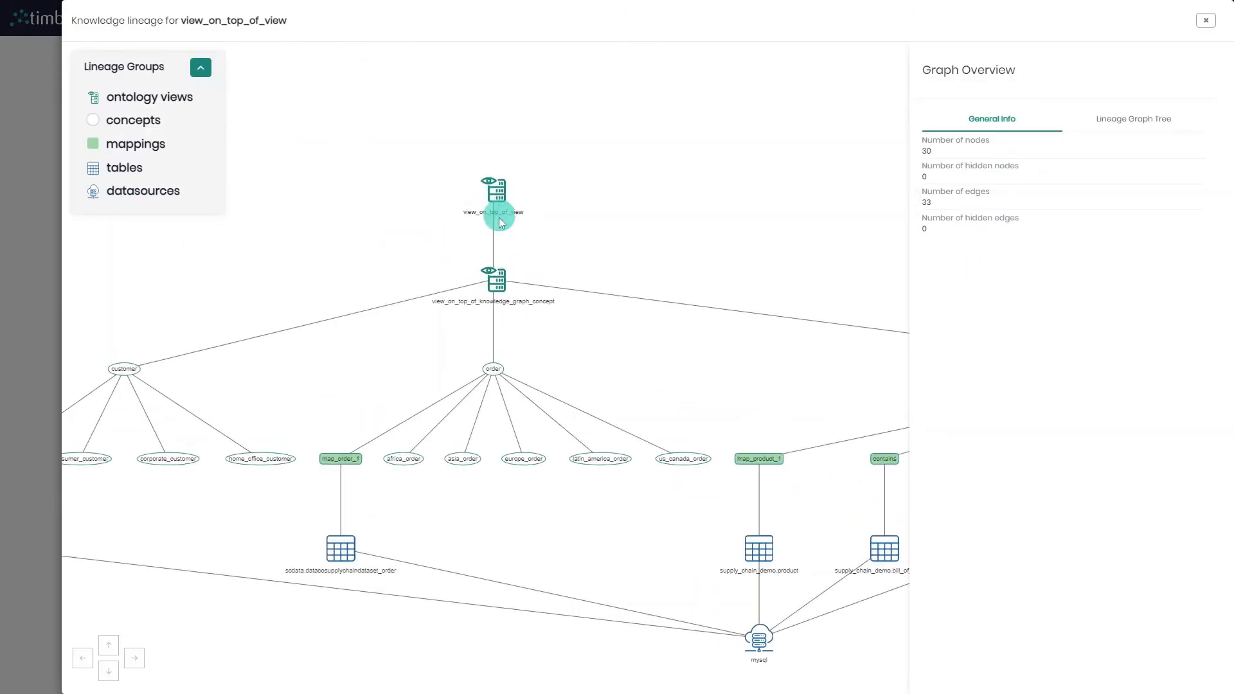
drag(369, 367, 516, 297)
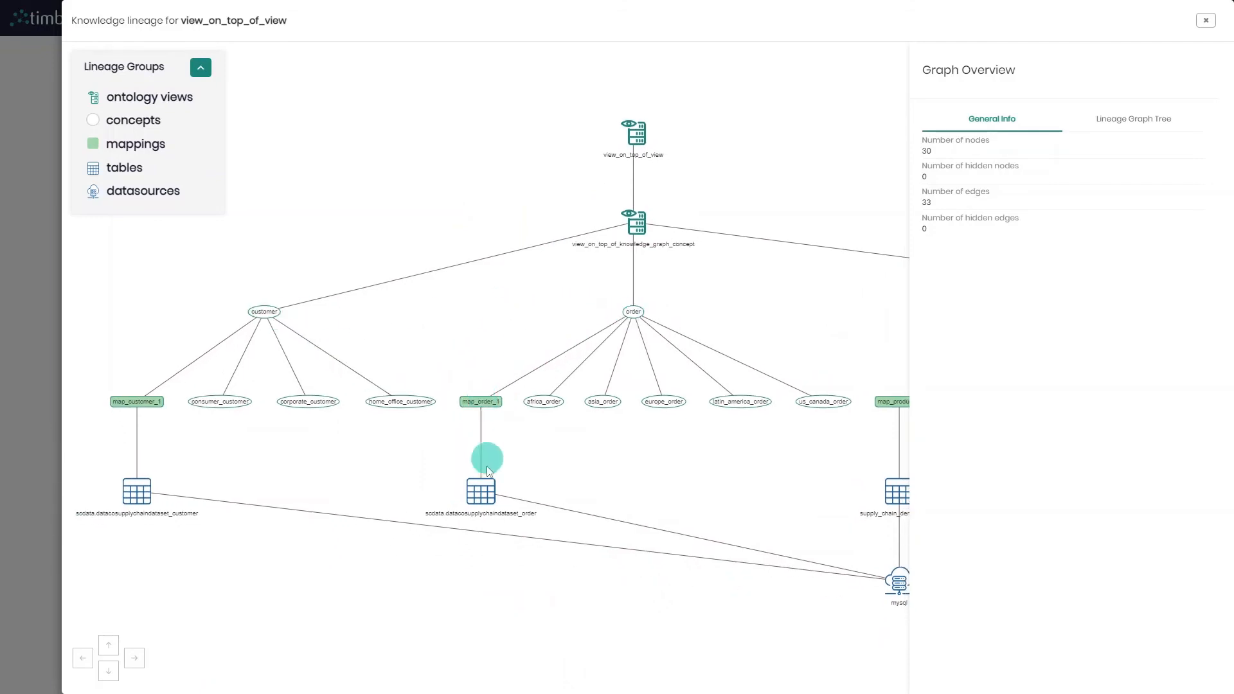
drag(739, 489, 514, 439)
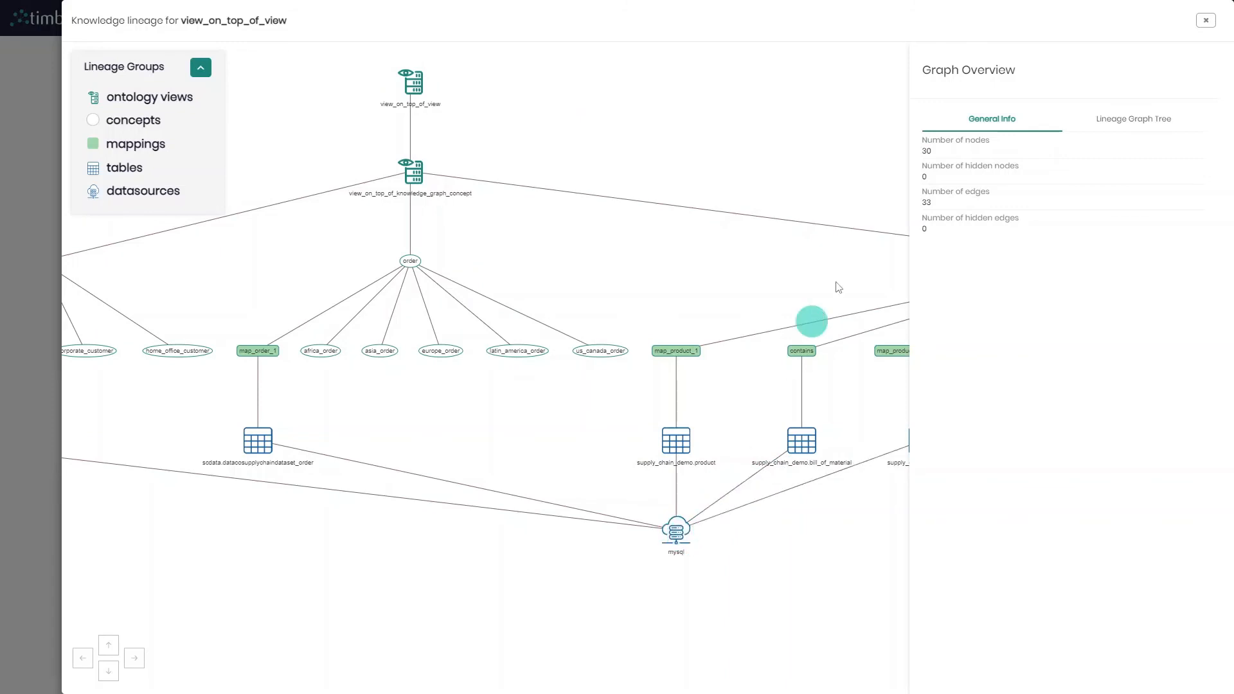
click(1203, 26)
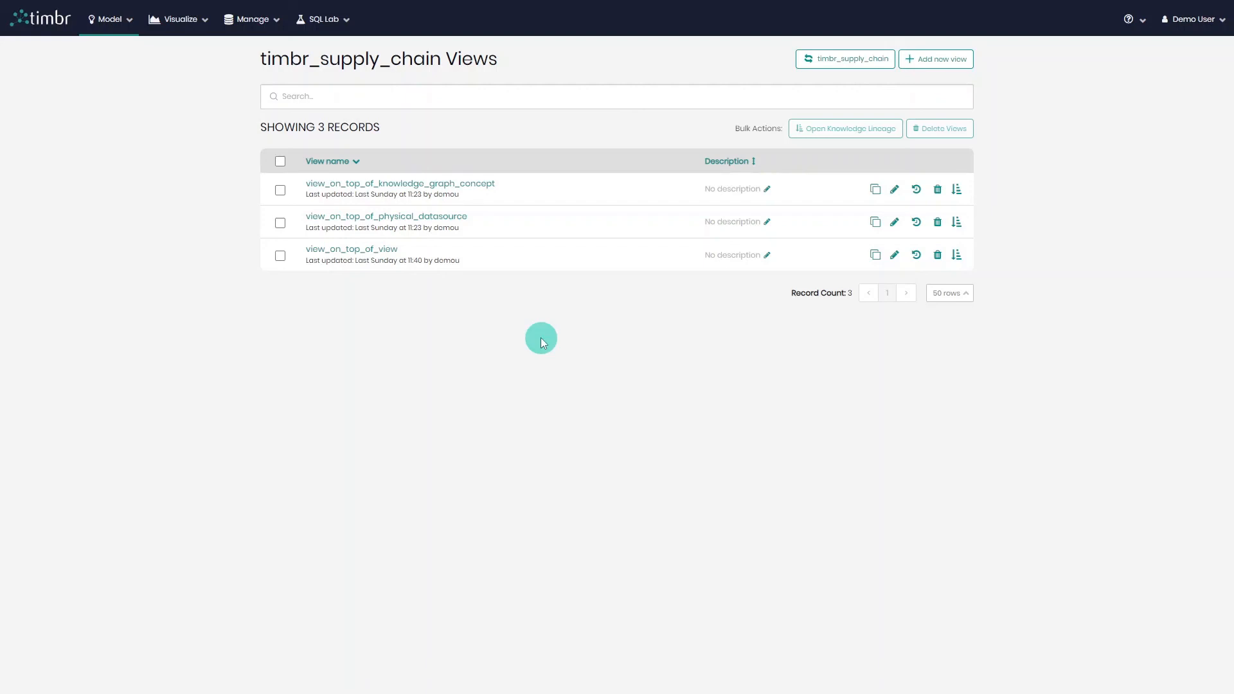
Return to the SQL Lab editor and set the schema to vtimbr.
click(333, 25)
click(338, 43)
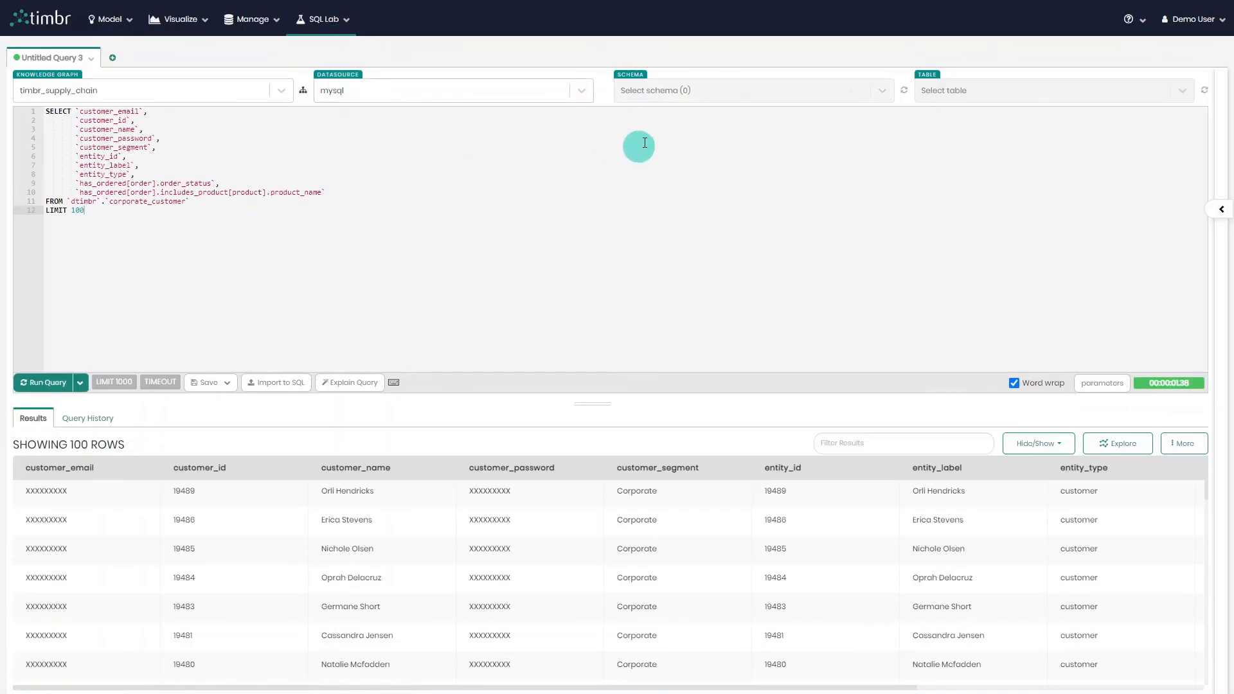
click(699, 103)
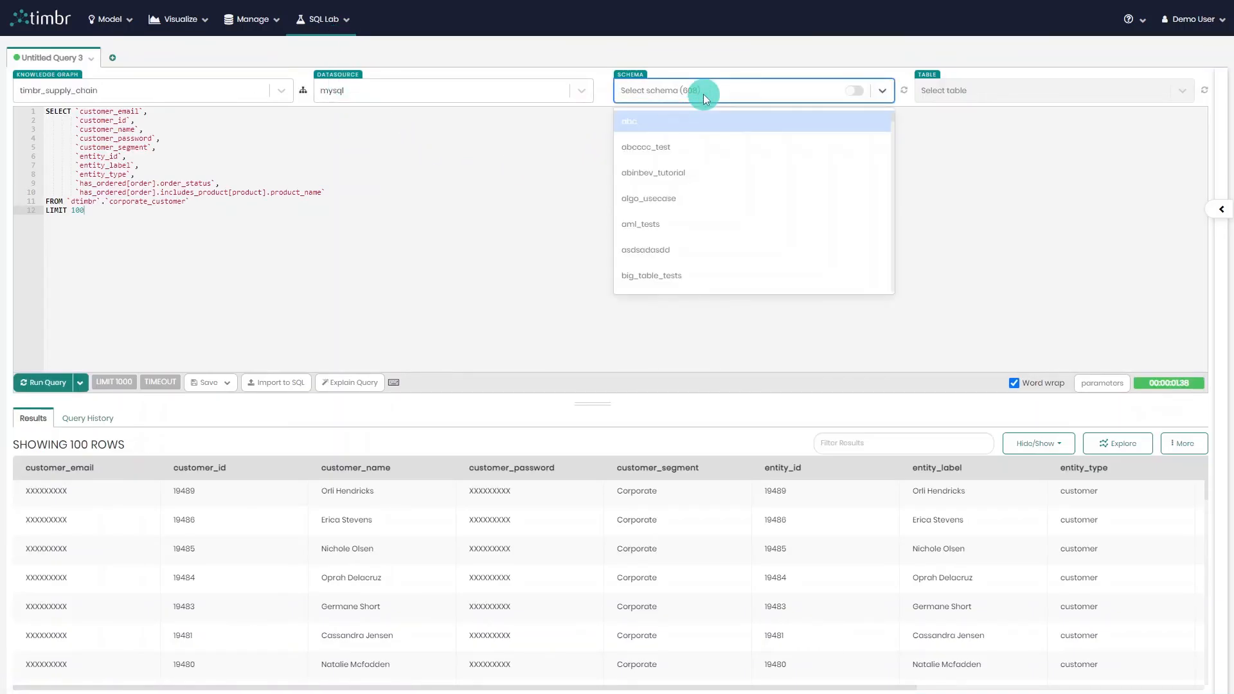
text(vt)
click(698, 120)
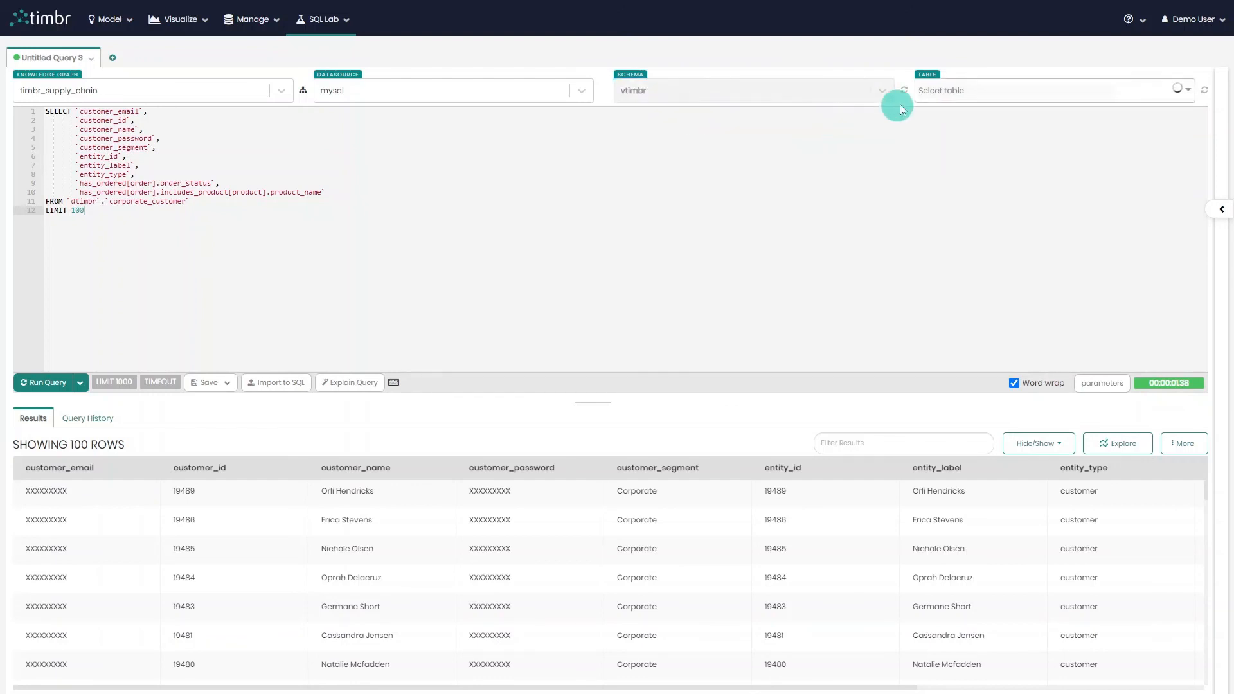
Select the view_on_top_of_knowledge_graph_concept table and replace the editor query with a SELECT from vtimbr.view_on_top_of_knowledge_graph_concept.
click(969, 90)
click(964, 115)
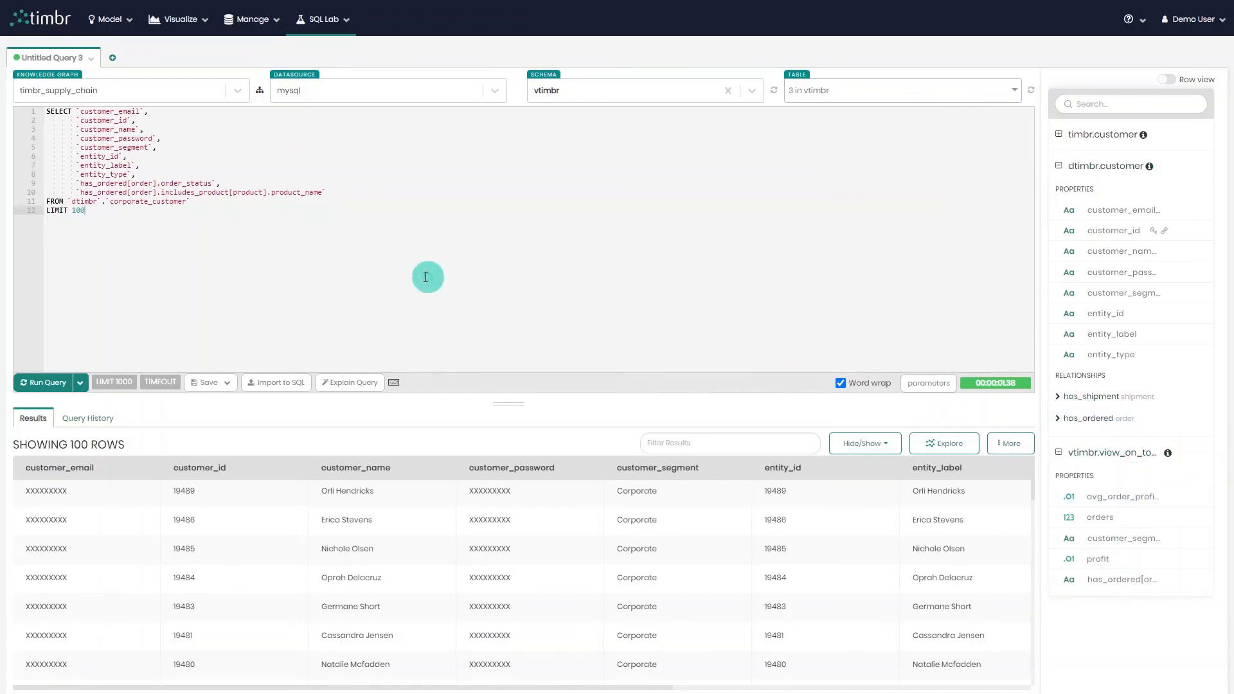
key(ctrl+a)
text(SELECT `avg_order_profit`, `orders`, `customer_segment`, `profit`, `has_ordered[order].includes_product[product].product_name` FROM `vtimbr`.`view_on_top_of_knowledge_graph_concept` LIMIT 100)
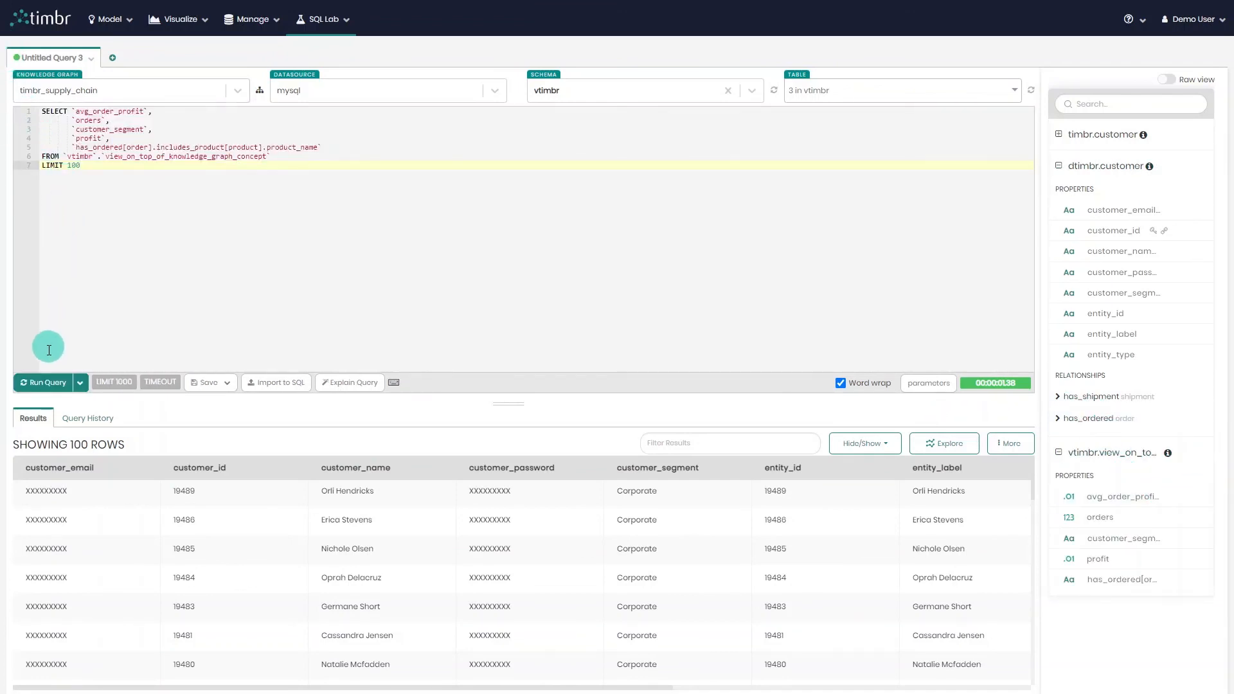
Run the query on vtimbr.view_on_top_of_knowledge_graph_concept and browse the returned rows.
click(40, 383)
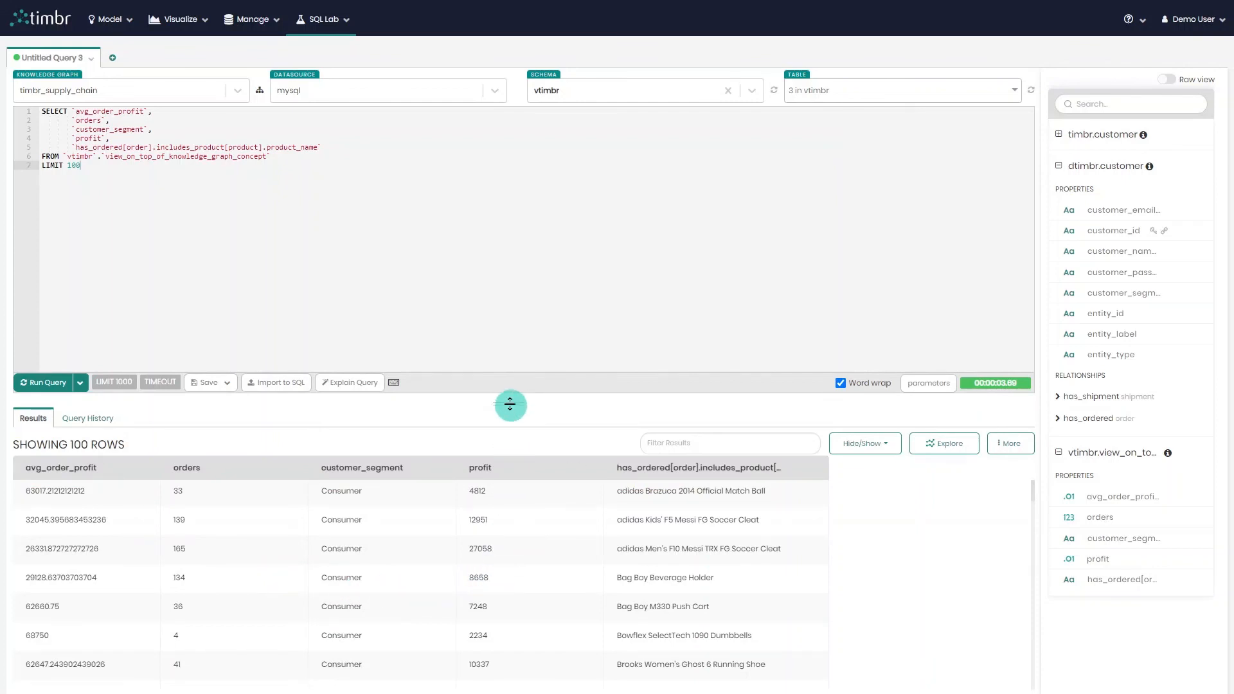
drag(509, 403, 507, 254)
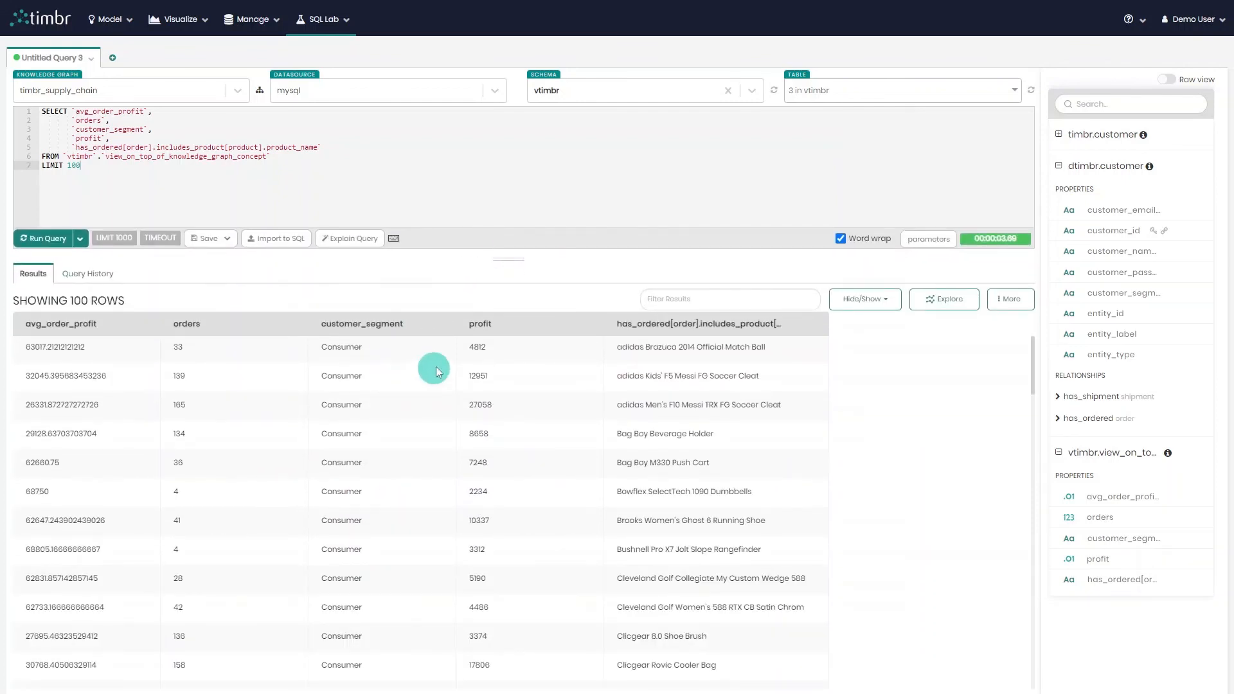
scroll(435, 372, down, 3)
scroll(468, 408, up, 3)
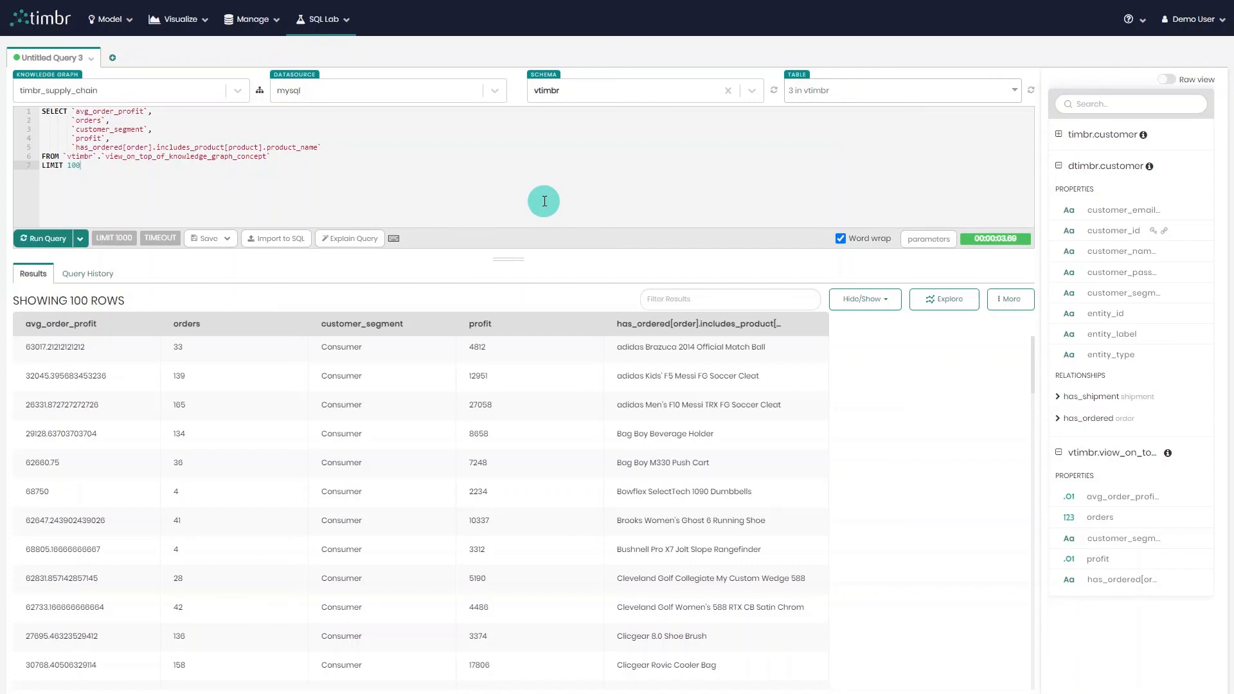
Search the schema list for schemas matching gt and clear the current schema selection.
click(586, 92)
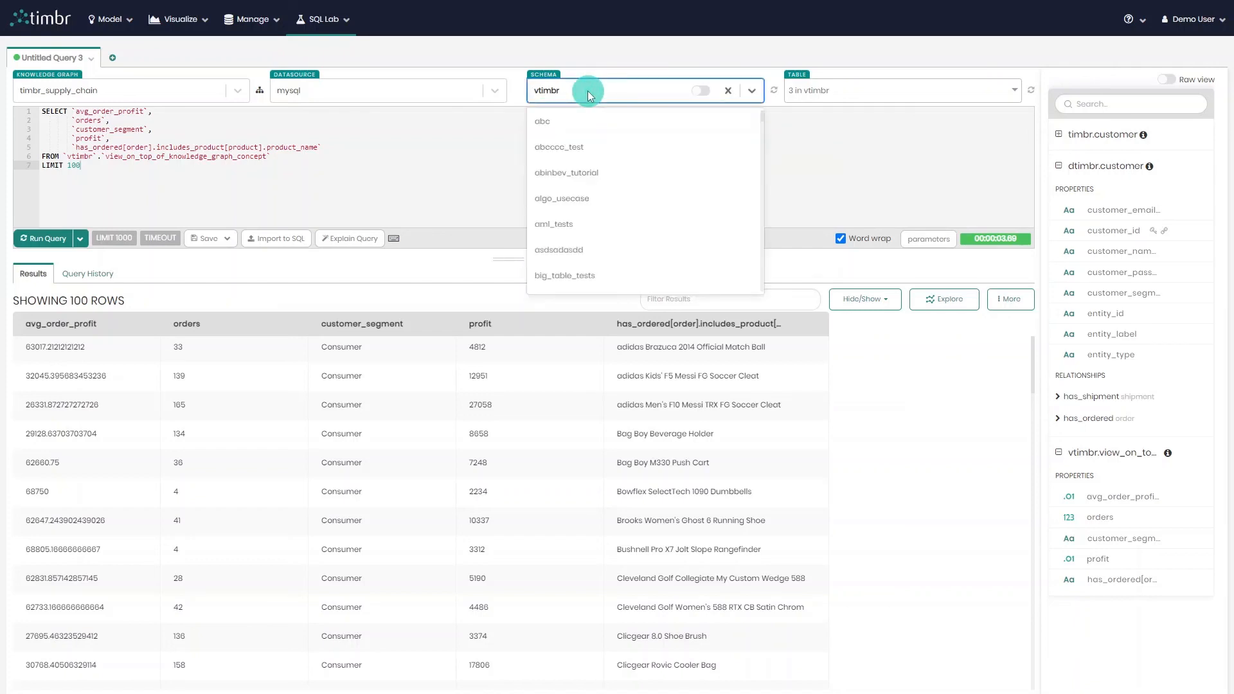
text(et)
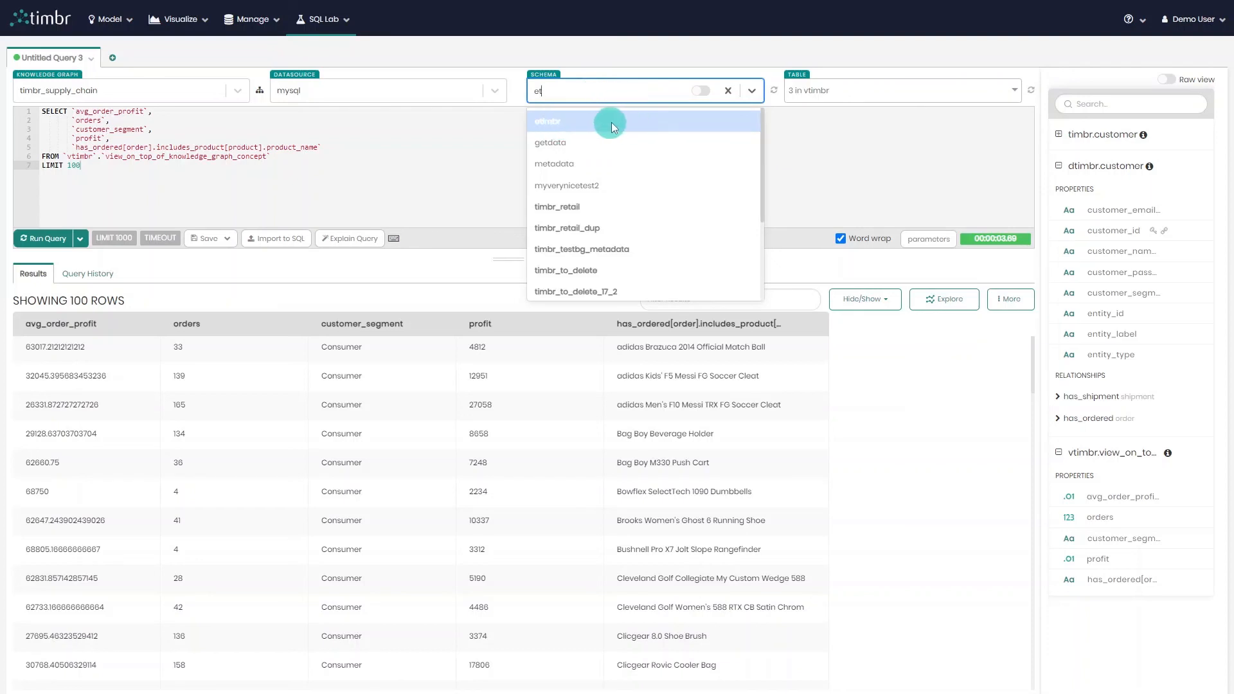
key(BackSpace)
key(BackSpace)
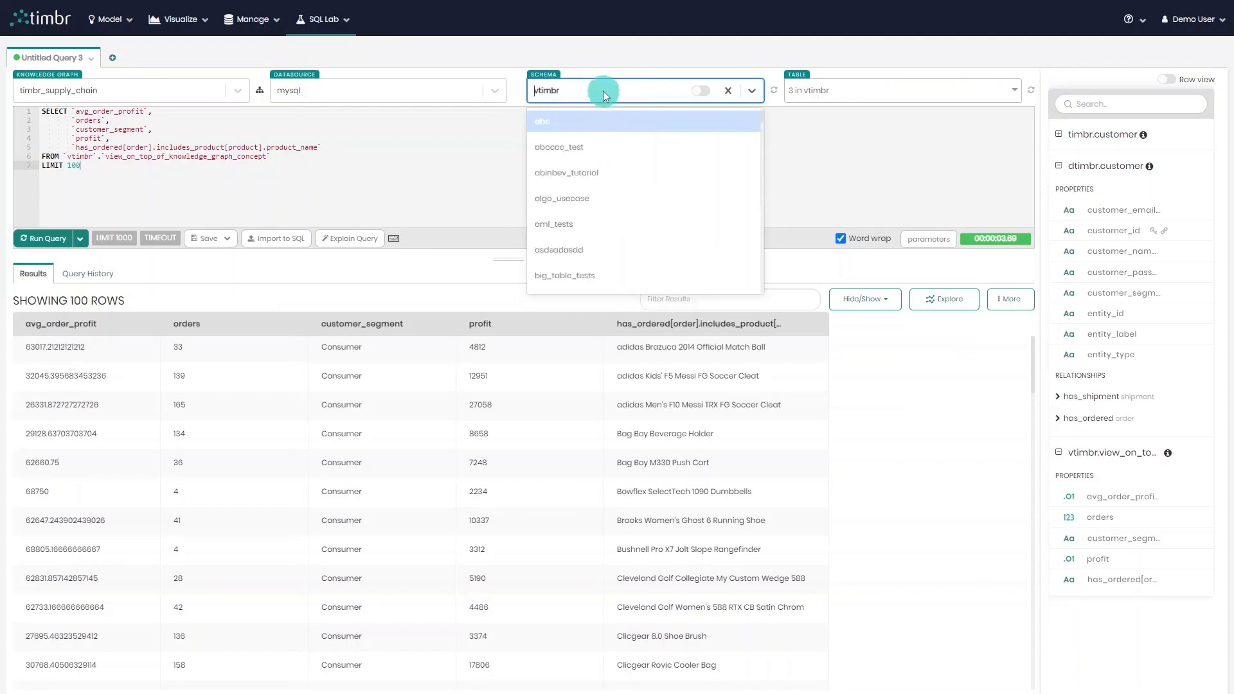
text(gt)
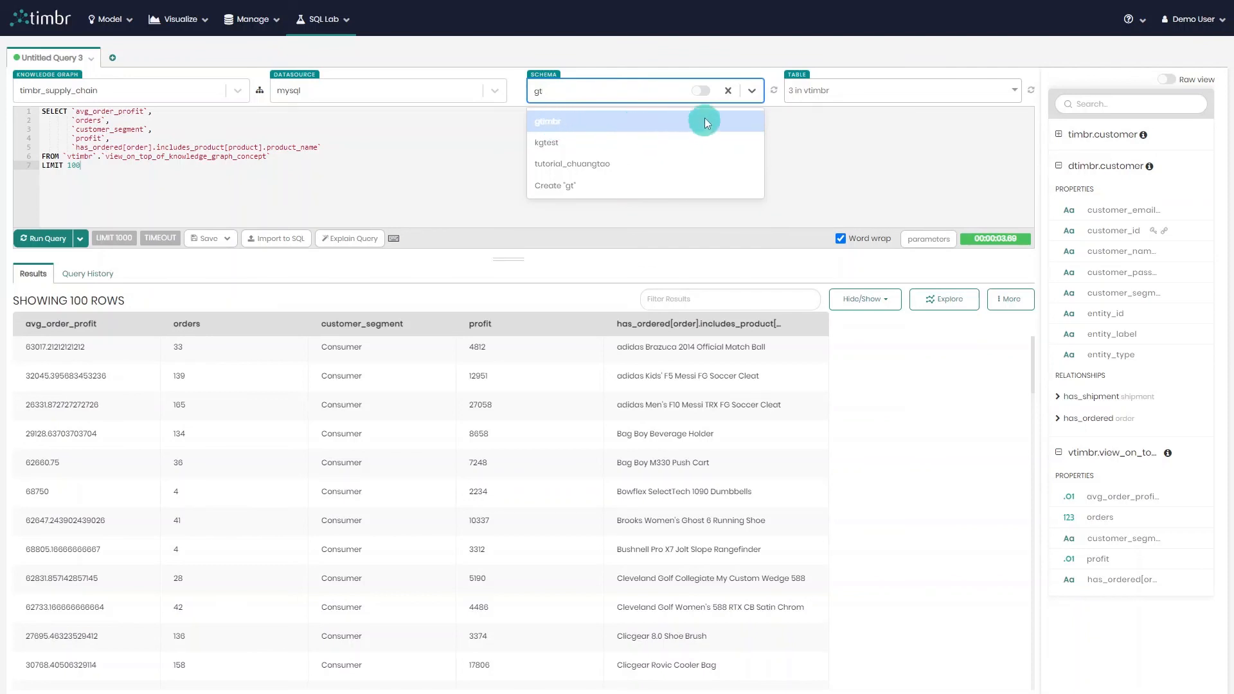
click(728, 90)
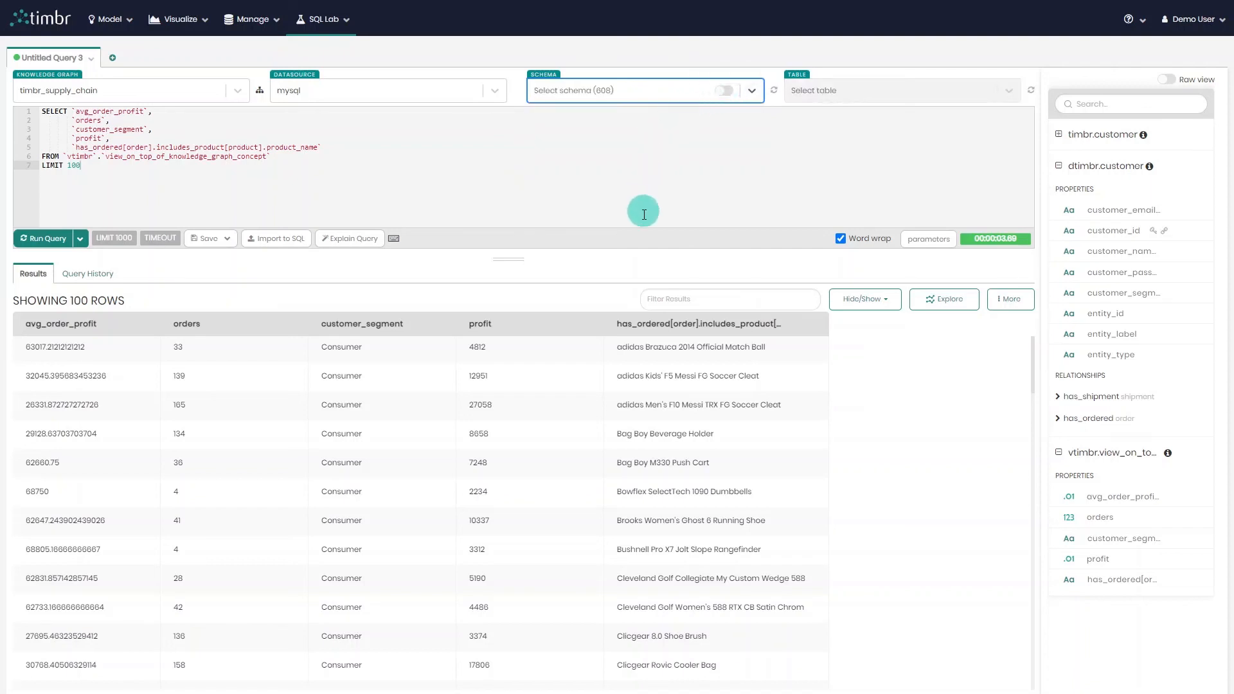